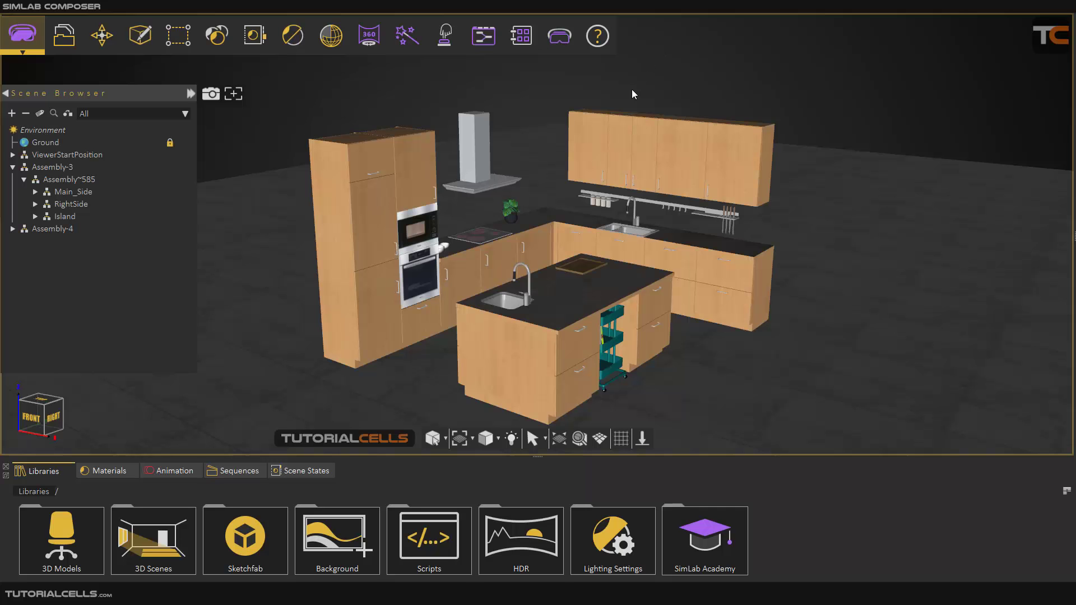
Step: Examine the kitchen model and its upper wall cabinets above the sink
{"action": "middle_click_drag", "start_coordinate": [562, 151], "coordinate": [571, 140]}
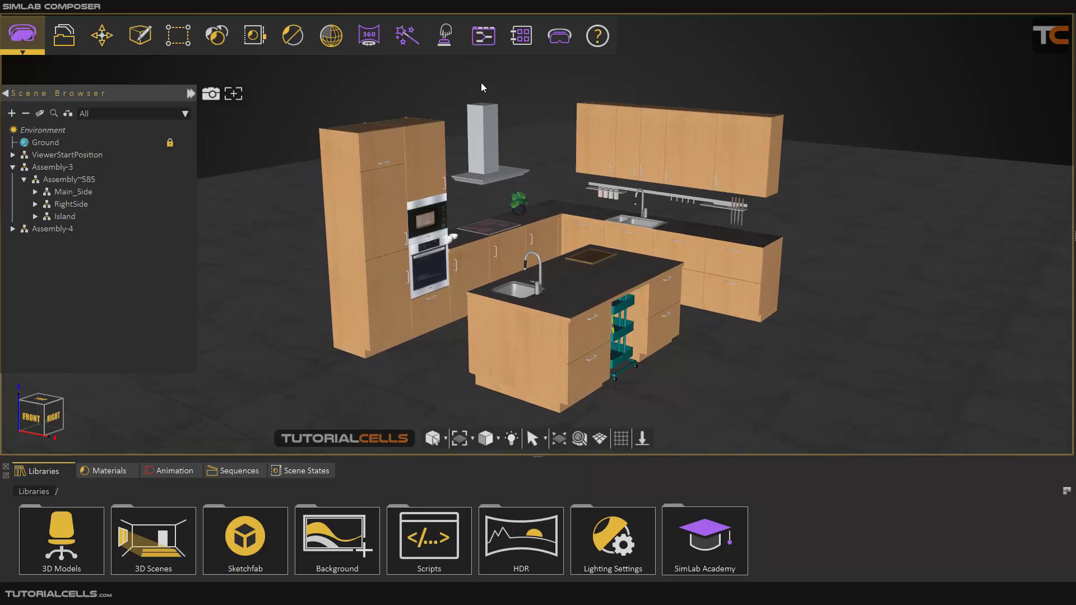
{"action": "left_click", "coordinate": [444, 36]}
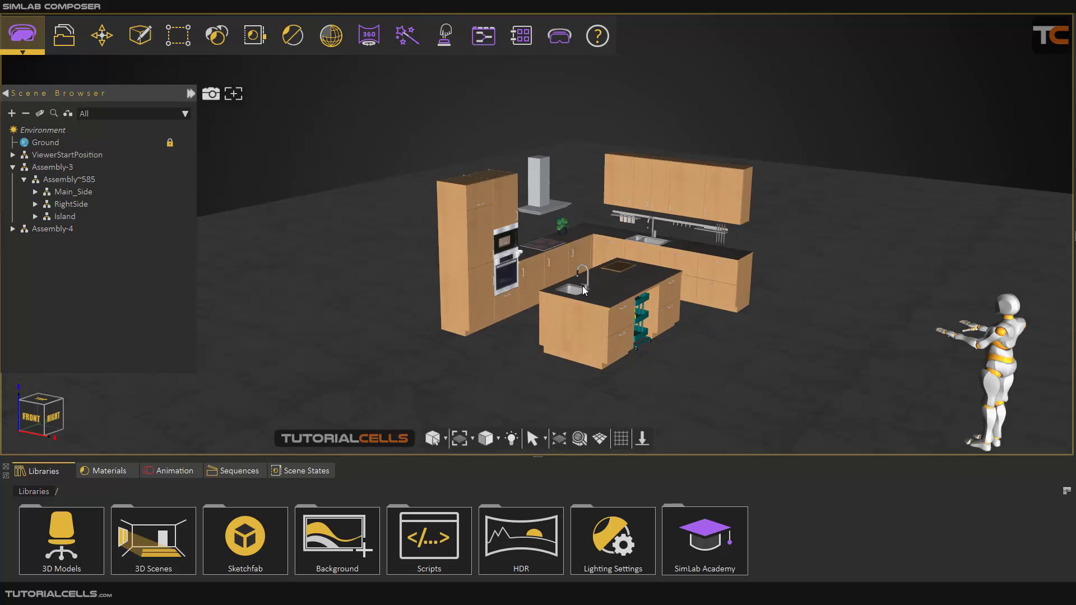
{"action": "scroll", "coordinate": [513, 248], "scroll_direction": "up", "scroll_amount": 3}
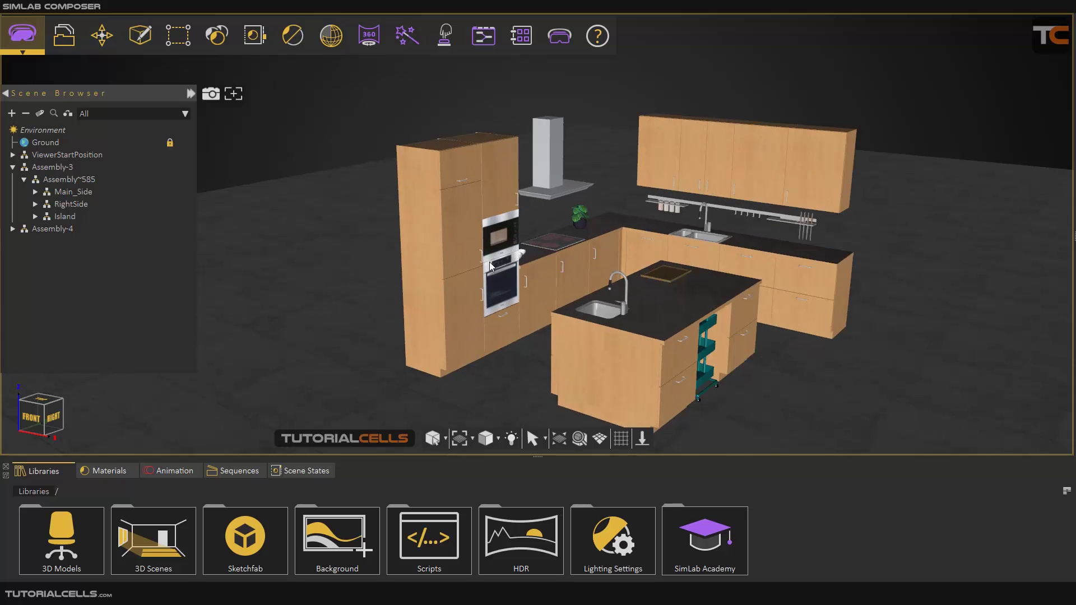
{"action": "scroll", "coordinate": [505, 217], "scroll_direction": "up", "scroll_amount": 2}
{"action": "middle_click_drag", "start_coordinate": [709, 294], "coordinate": [541, 325]}
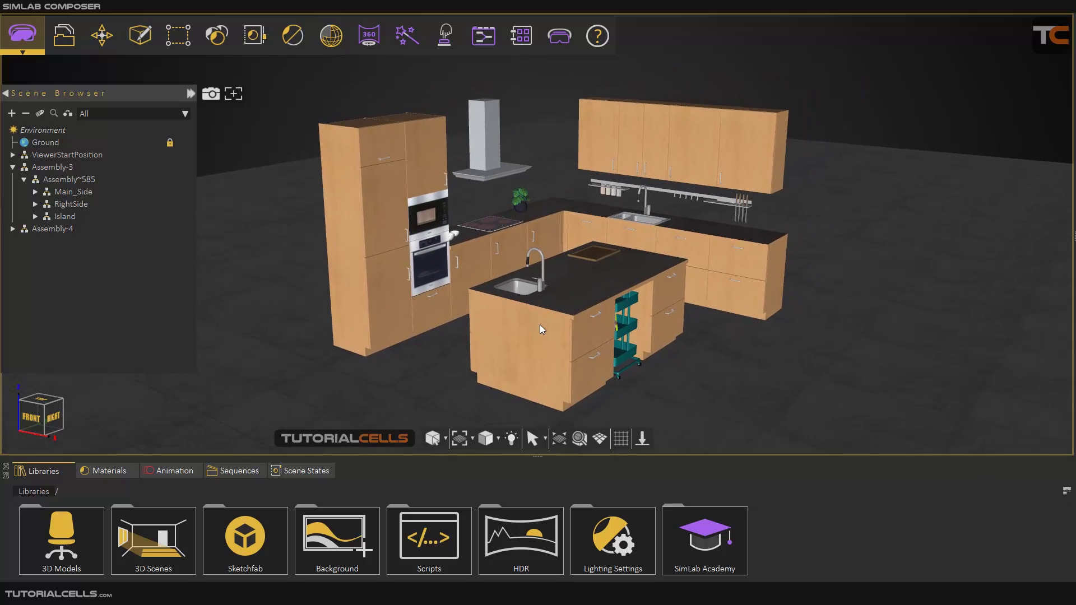
{"action": "scroll", "coordinate": [691, 229], "scroll_direction": "up", "scroll_amount": 5}
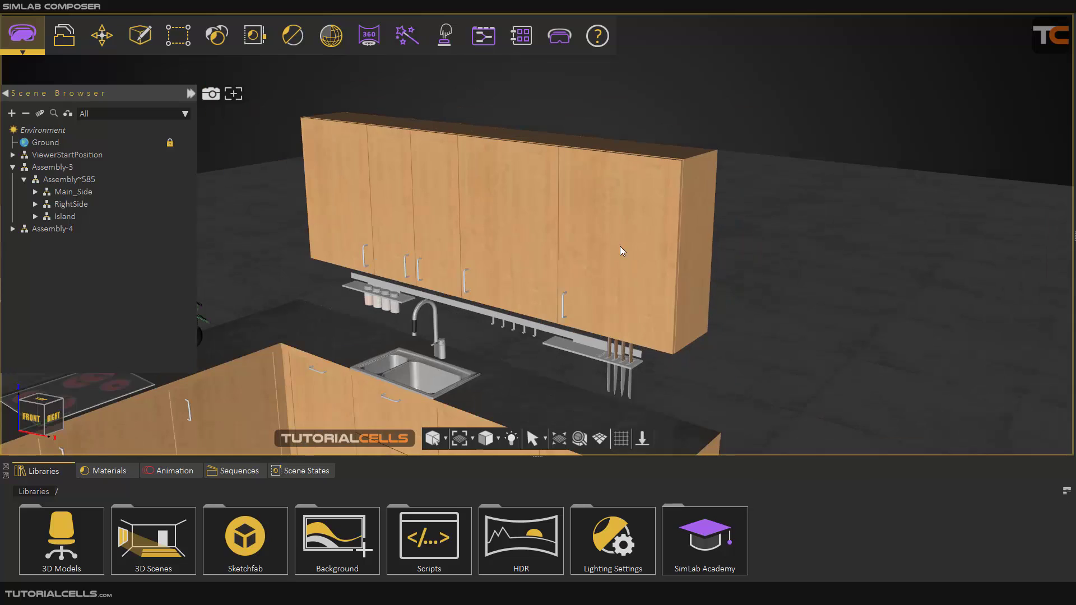
{"action": "left_click_drag", "start_coordinate": [628, 240], "coordinate": [644, 240]}
{"action": "scroll", "coordinate": [597, 253], "scroll_direction": "up", "scroll_amount": 1}
{"action": "scroll", "coordinate": [594, 254], "scroll_direction": "down", "scroll_amount": 1}
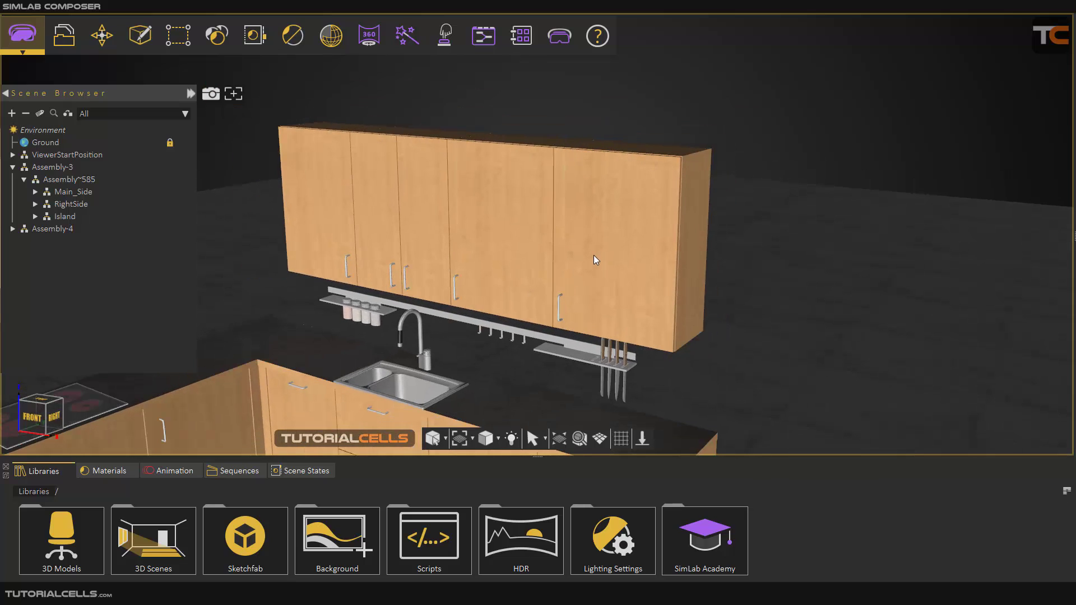
{"action": "middle_click_drag", "start_coordinate": [594, 255], "coordinate": [617, 235]}
Step: Select the Door9 group, which holds the wall cabinet door nearest the open end and its handle
{"action": "left_click", "coordinate": [617, 235]}
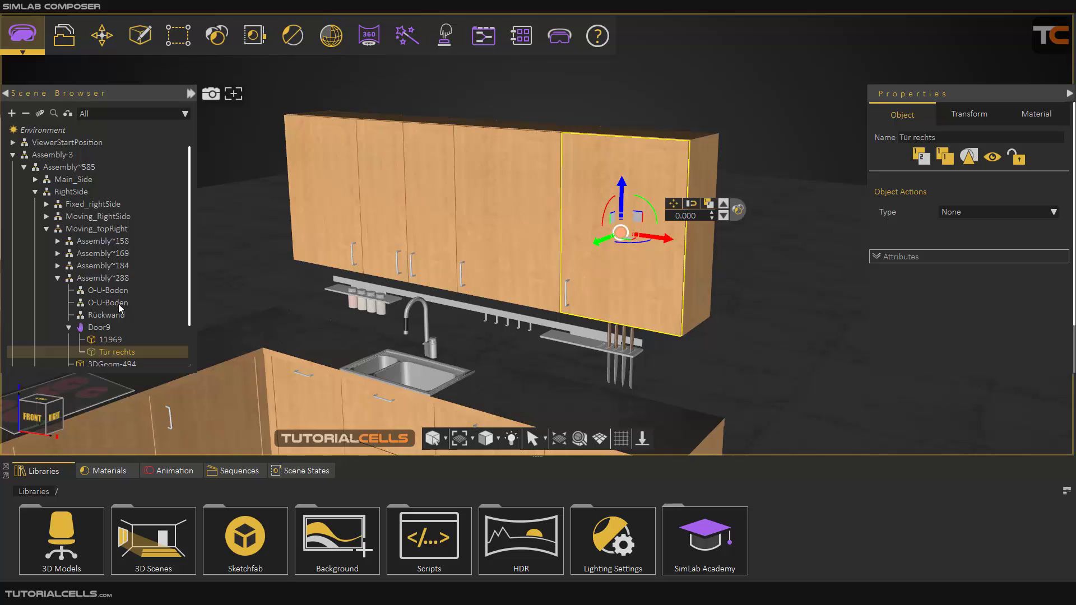
{"action": "left_click", "coordinate": [99, 329]}
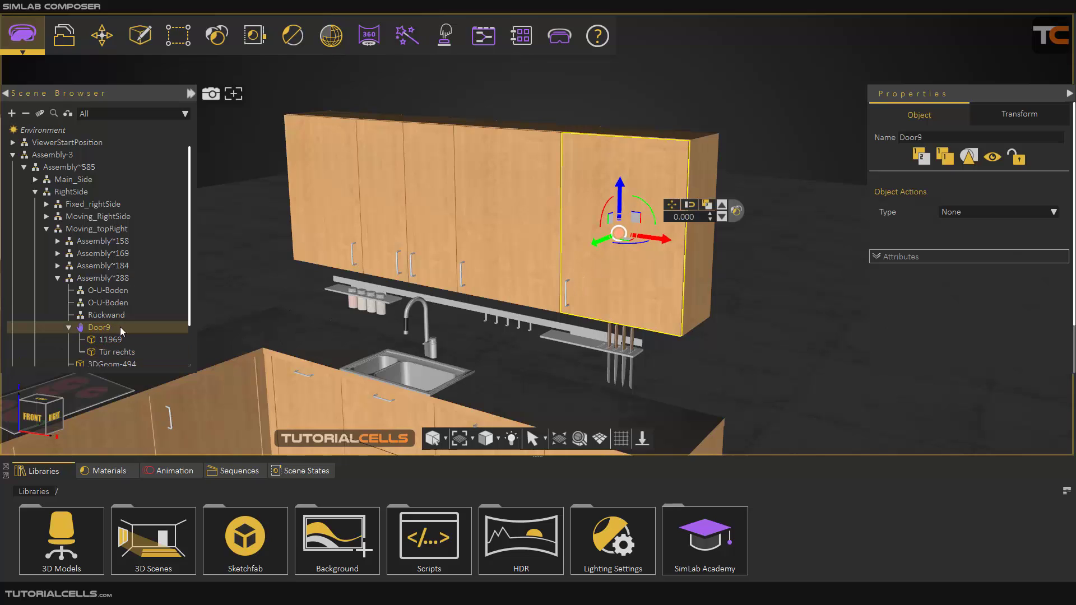
{"action": "scroll", "coordinate": [122, 326], "scroll_direction": "down", "scroll_amount": 1}
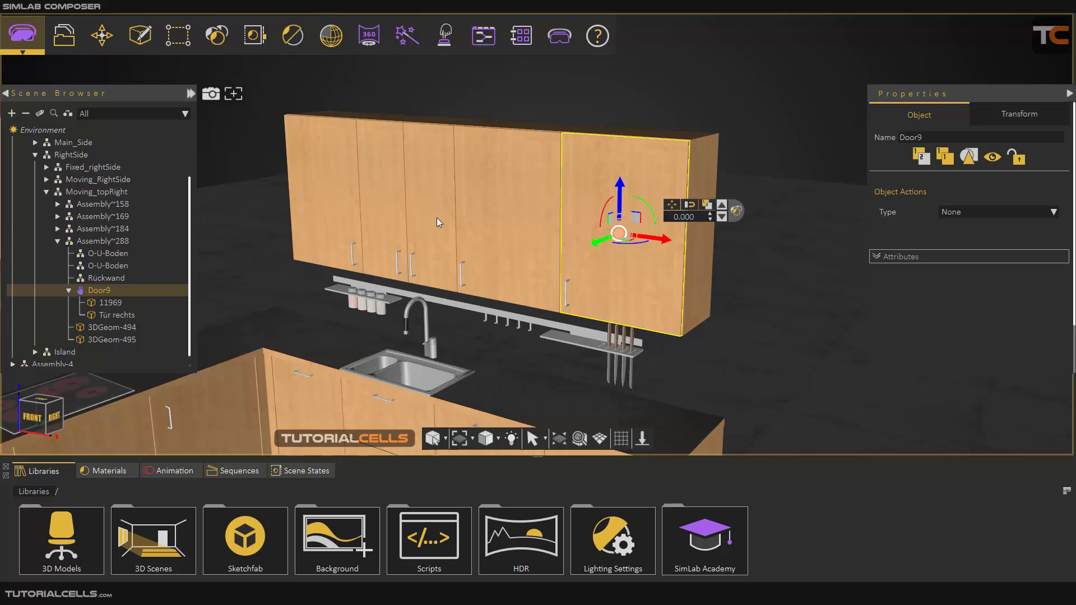
{"action": "scroll", "coordinate": [497, 222], "scroll_direction": "up", "scroll_amount": 2}
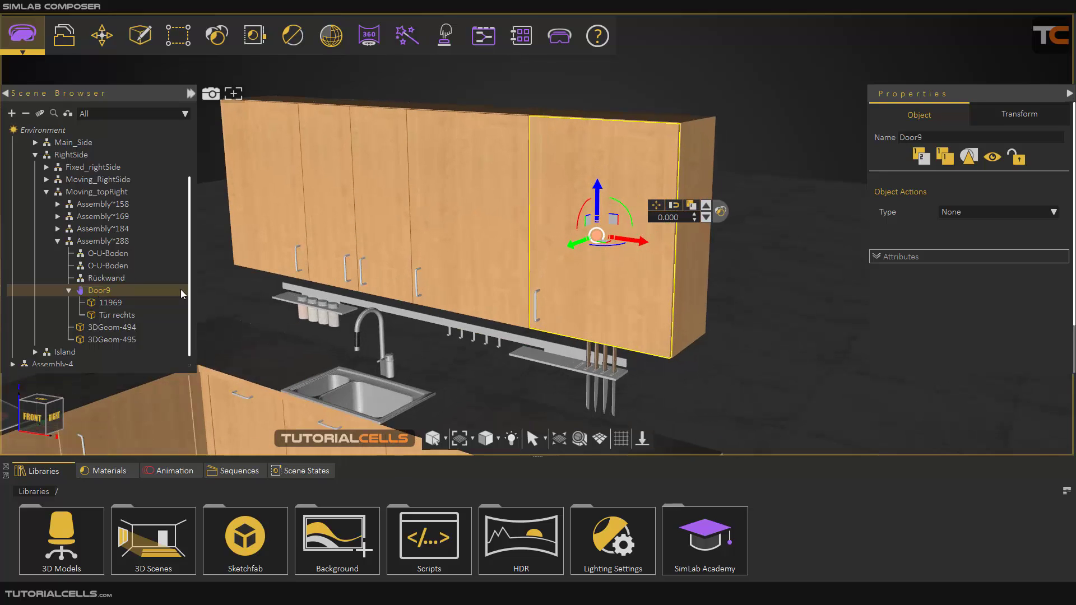
{"action": "scroll", "coordinate": [597, 243], "scroll_direction": "up", "scroll_amount": 4}
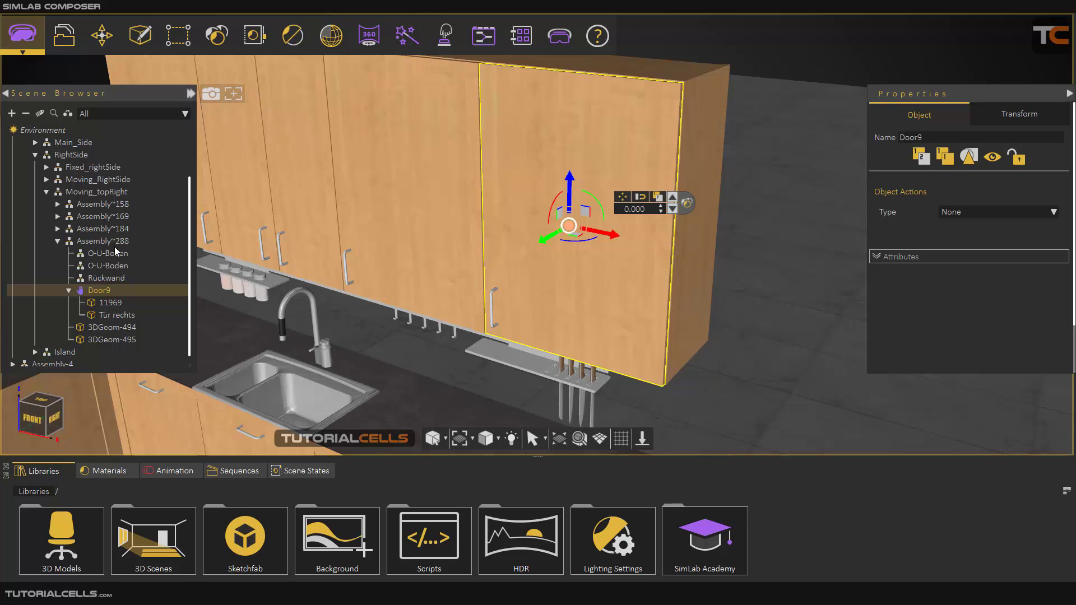
{"action": "left_click", "coordinate": [113, 278]}
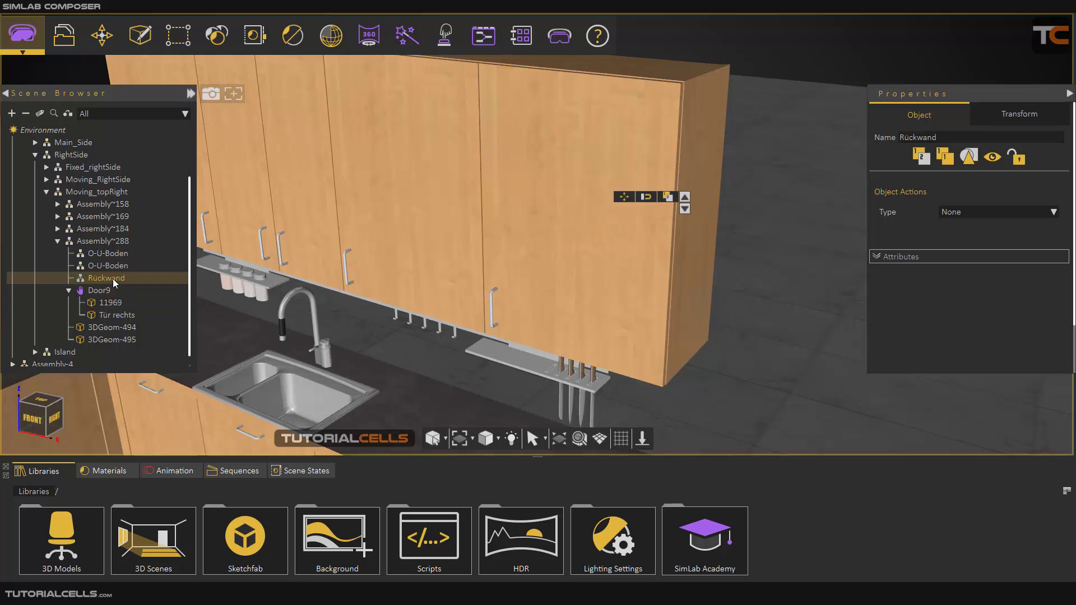
{"action": "left_click", "coordinate": [99, 291]}
{"action": "scroll", "coordinate": [640, 228], "scroll_direction": "up", "scroll_amount": 3}
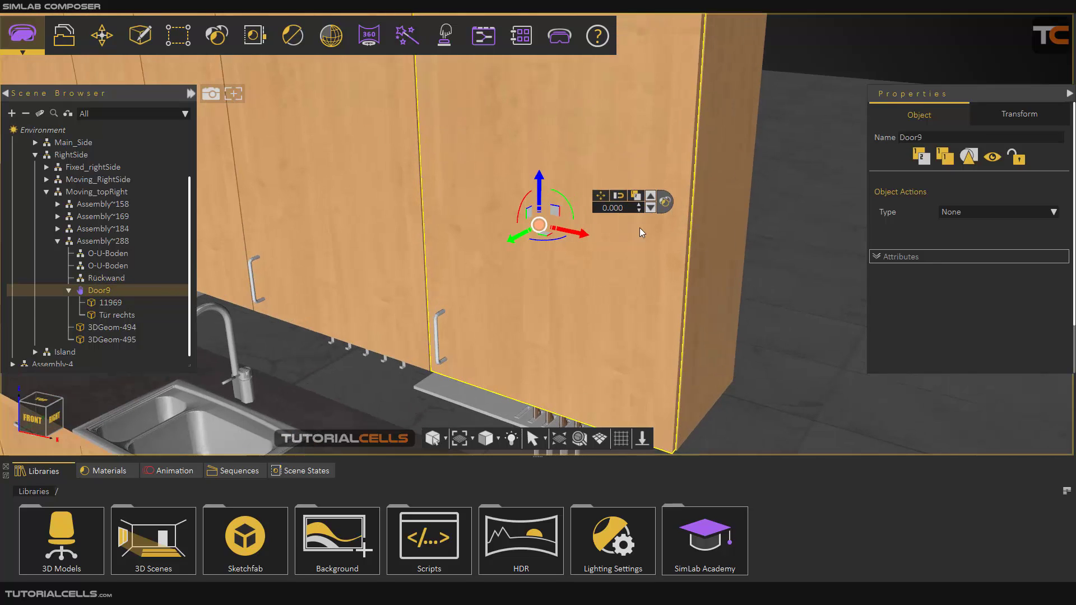
Step: Edit Door9's pivot using face selection, placing it on the door's narrow side face opposite the handle
{"action": "left_click", "coordinate": [113, 48]}
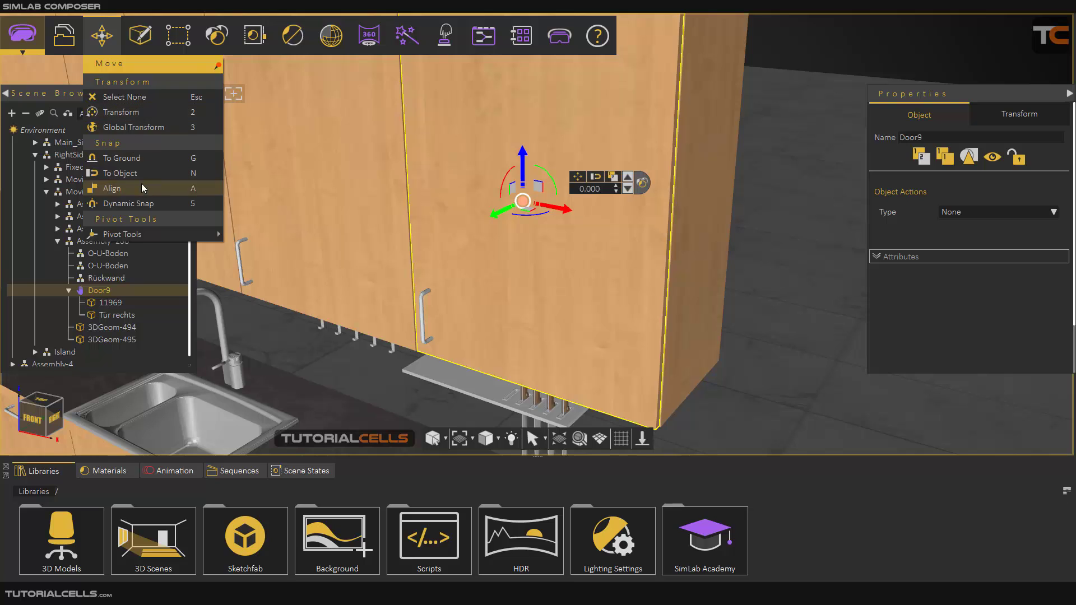
{"action": "mouse_move", "coordinate": [143, 232]}
{"action": "left_click", "coordinate": [250, 264]}
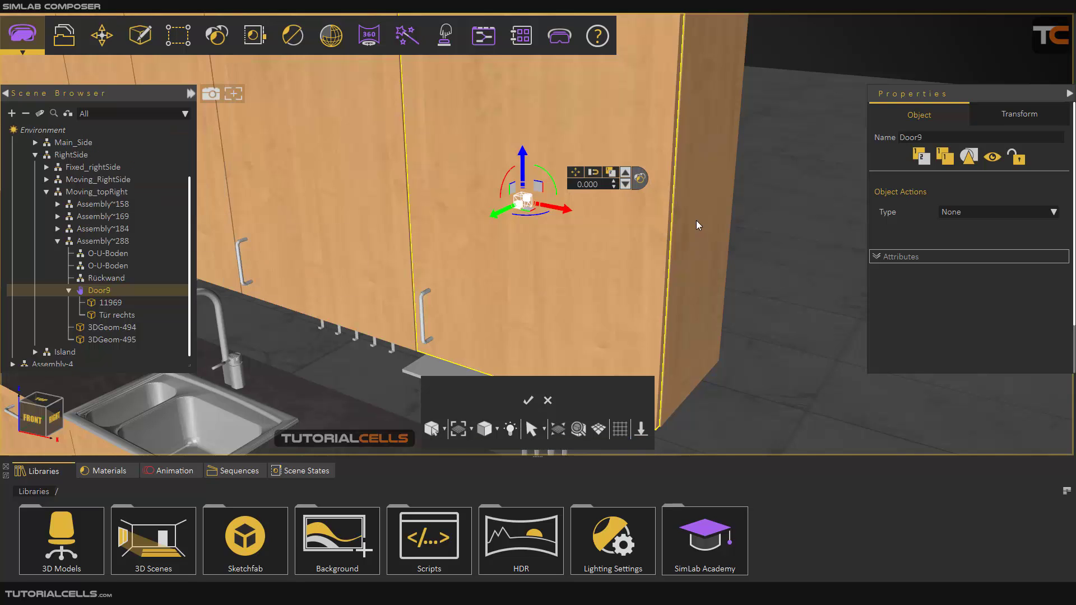
{"action": "scroll", "coordinate": [696, 221], "scroll_direction": "up", "scroll_amount": 3}
{"action": "scroll", "coordinate": [668, 189], "scroll_direction": "up", "scroll_amount": 1}
{"action": "middle_click_drag", "start_coordinate": [627, 187], "coordinate": [600, 213]}
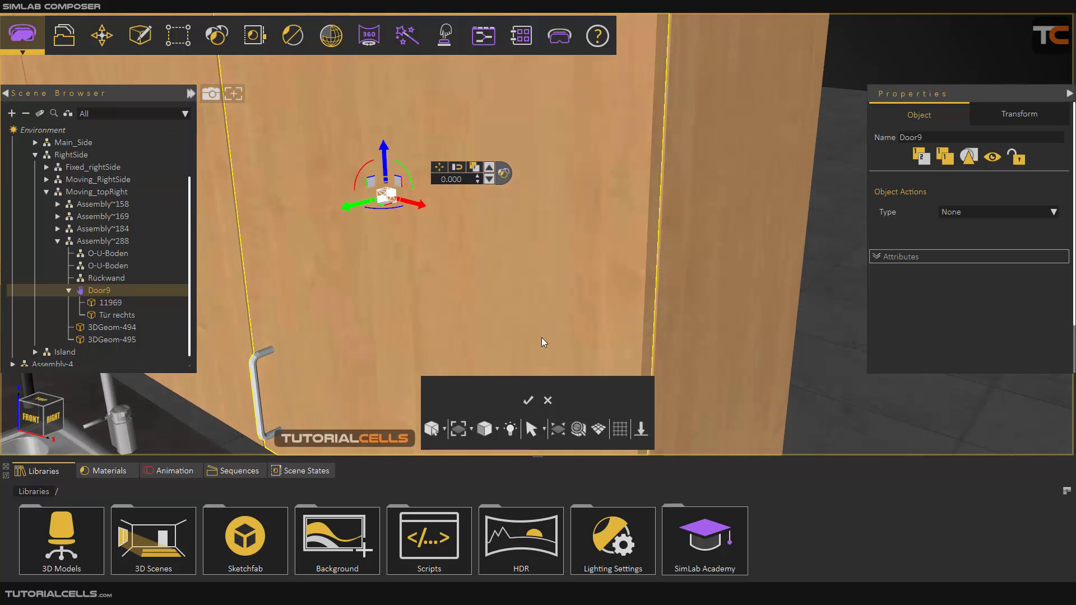
{"action": "left_click", "coordinate": [440, 438]}
{"action": "left_click", "coordinate": [457, 471]}
{"action": "left_click", "coordinate": [651, 177]}
{"action": "left_click", "coordinate": [566, 410]}
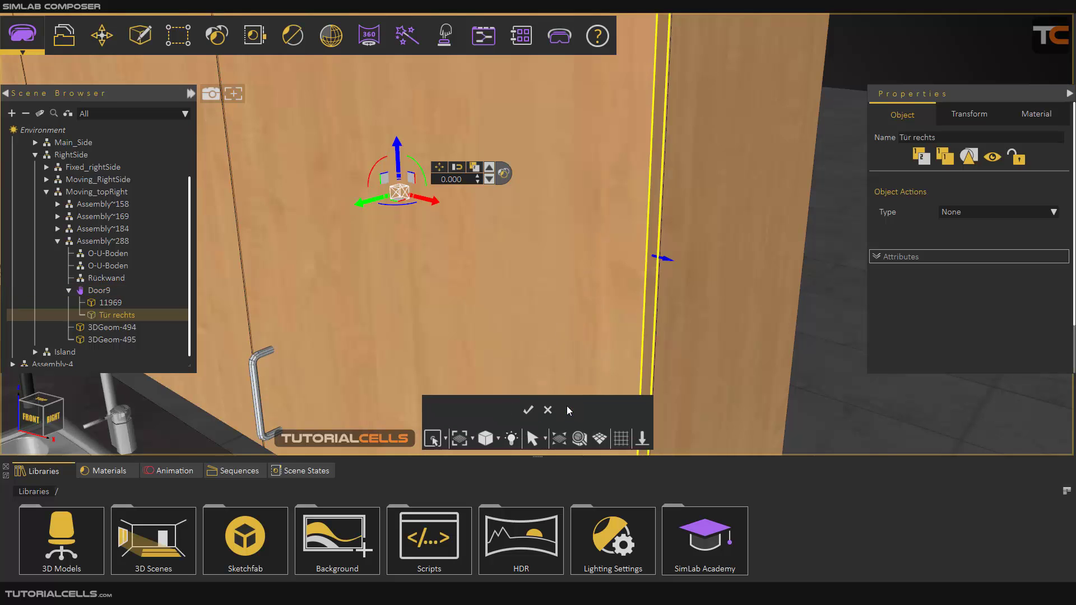
{"action": "left_click", "coordinate": [528, 410]}
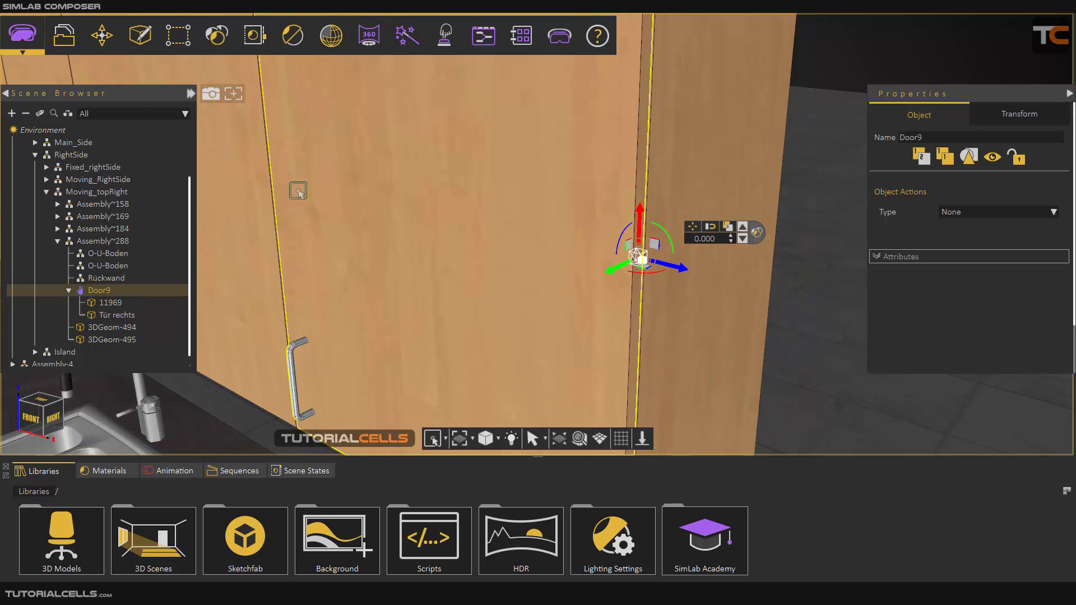
Step: End pivot editing for Door9 and bring back its transform gizmo
{"action": "left_click", "coordinate": [105, 44]}
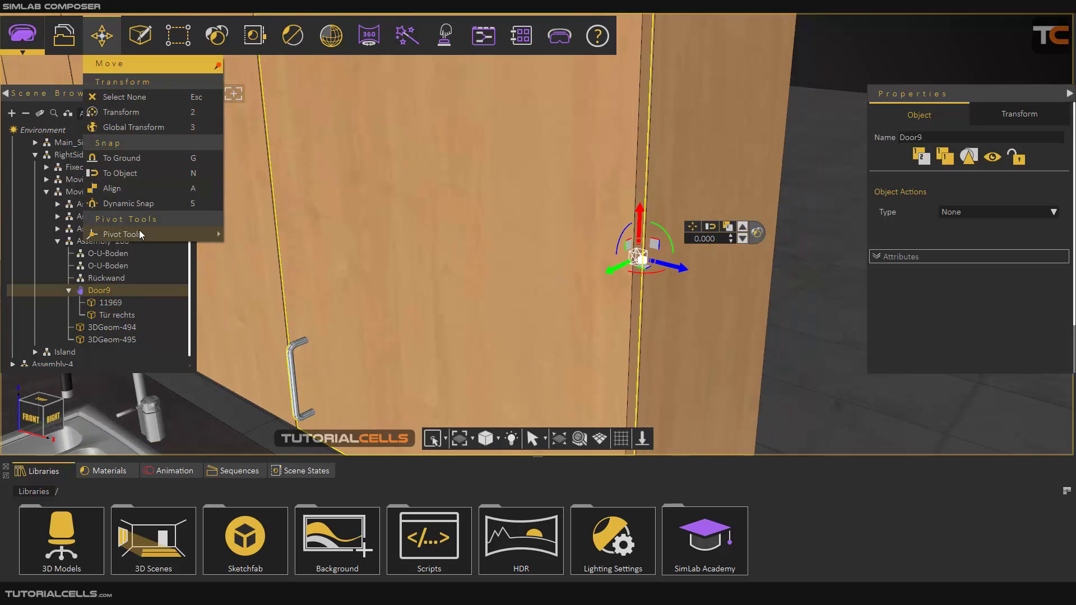
{"action": "mouse_move", "coordinate": [142, 234]}
{"action": "left_click", "coordinate": [269, 234]}
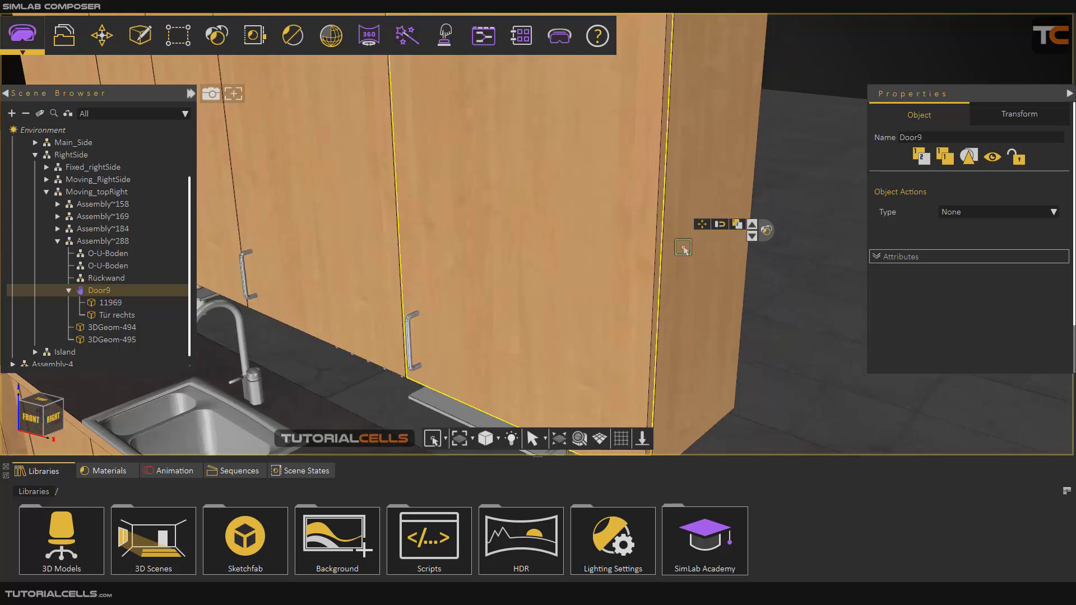
{"action": "left_click", "coordinate": [702, 230]}
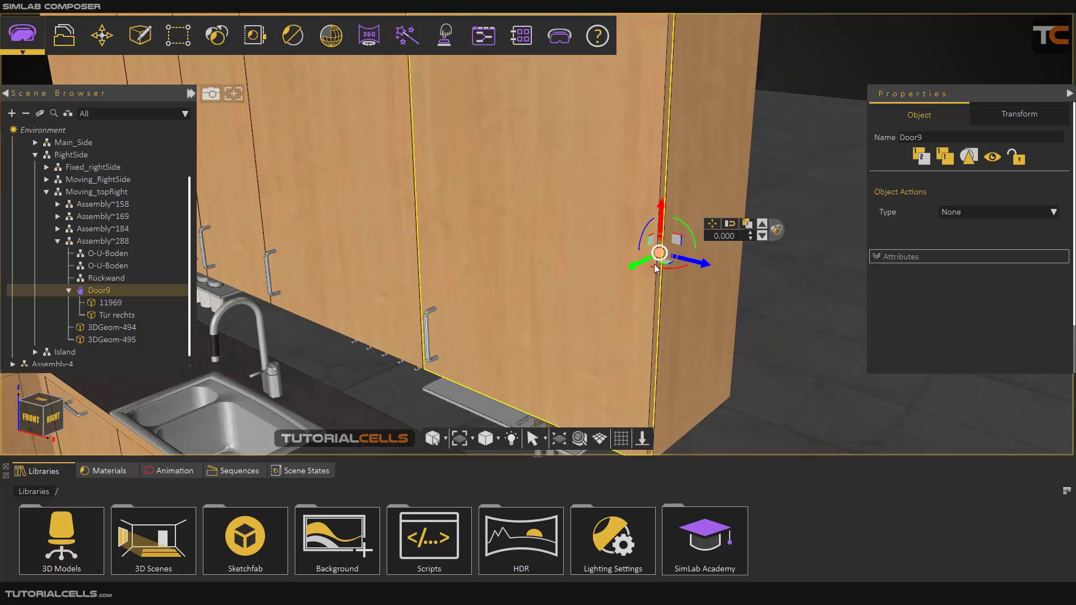
Step: Try rotating Door9 about its new hinge-side pivot, and undo the rotation
{"action": "left_click_drag", "start_coordinate": [660, 272], "coordinate": [688, 267]}
{"action": "key", "text": "ctrl+z"}
{"action": "scroll", "coordinate": [587, 248], "scroll_direction": "down", "scroll_amount": 4}
{"action": "scroll", "coordinate": [577, 246], "scroll_direction": "up", "scroll_amount": 2}
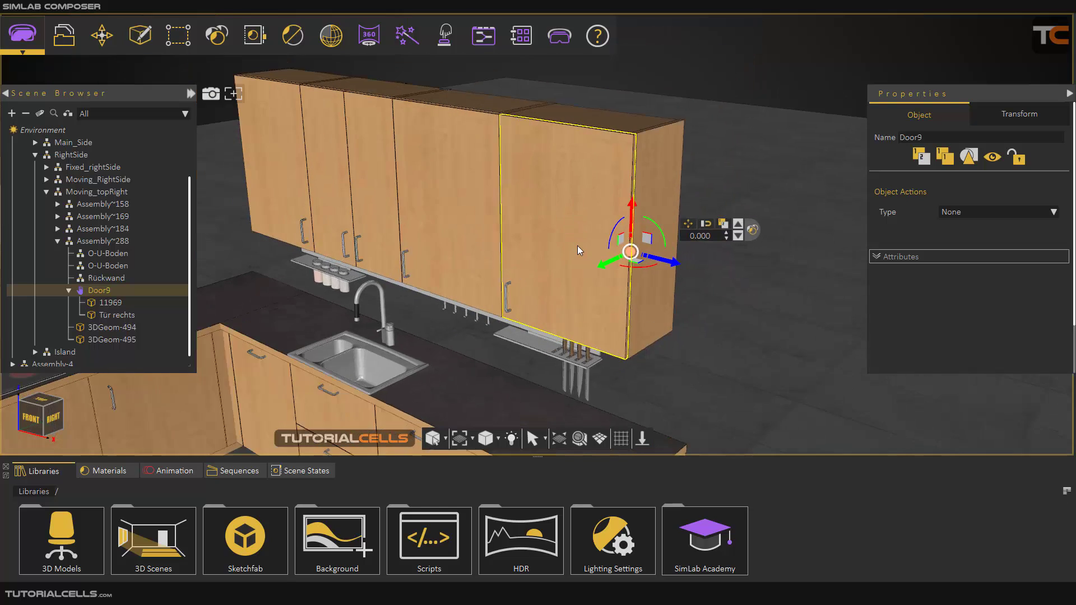
{"action": "middle_click_drag", "start_coordinate": [580, 244], "coordinate": [613, 236]}
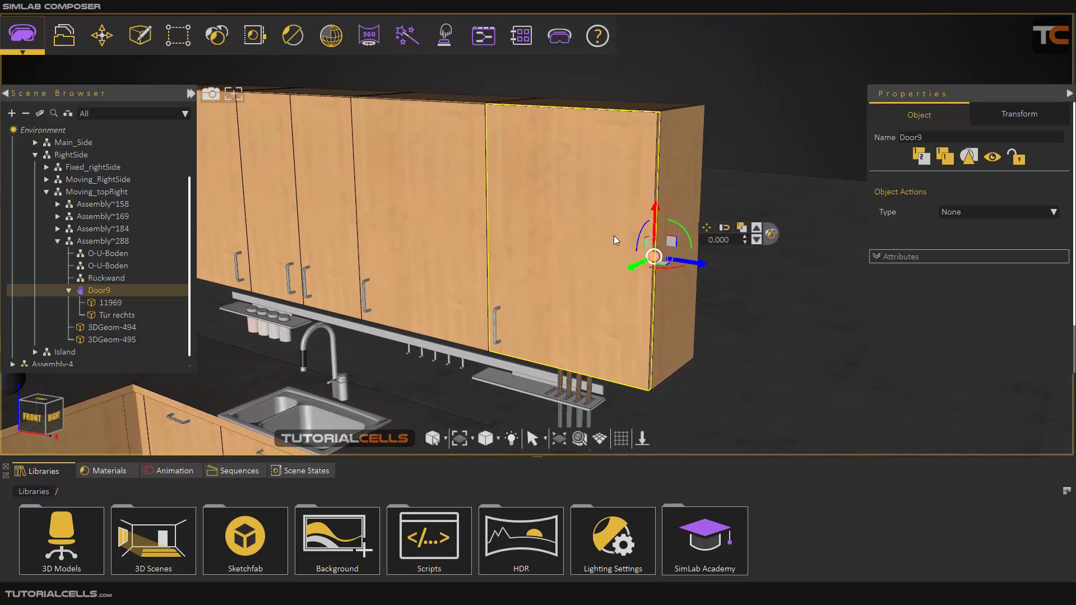
{"action": "scroll", "coordinate": [614, 235], "scroll_direction": "up", "scroll_amount": 1}
{"action": "left_click_drag", "start_coordinate": [614, 235], "coordinate": [637, 238]}
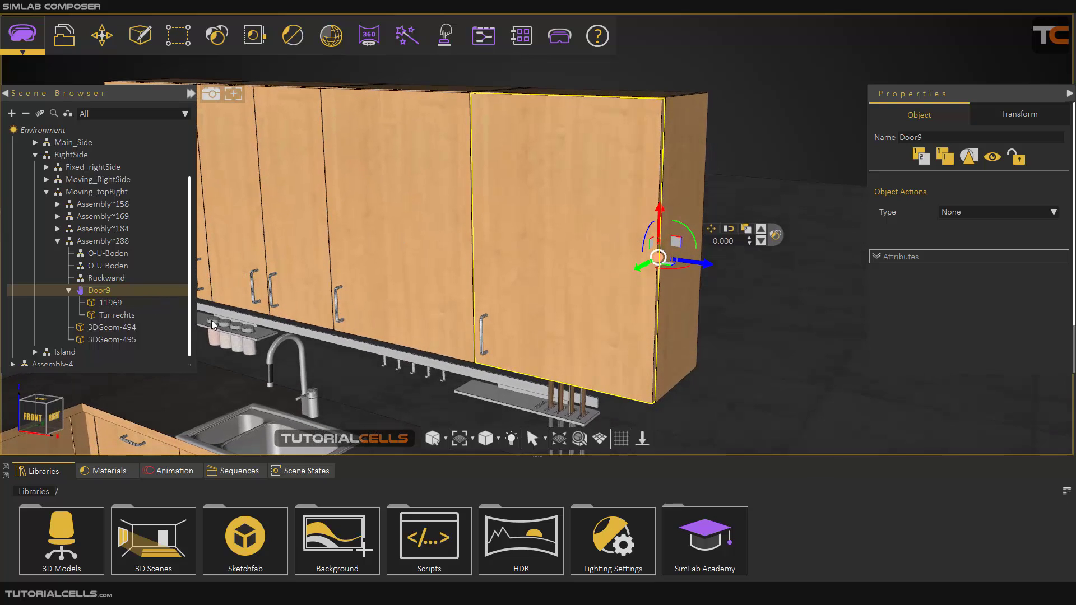
Step: Open the animation timeline, add a keyframe for Door9 at frame 0 and move the timeline to frame 31
{"action": "left_click", "coordinate": [170, 473]}
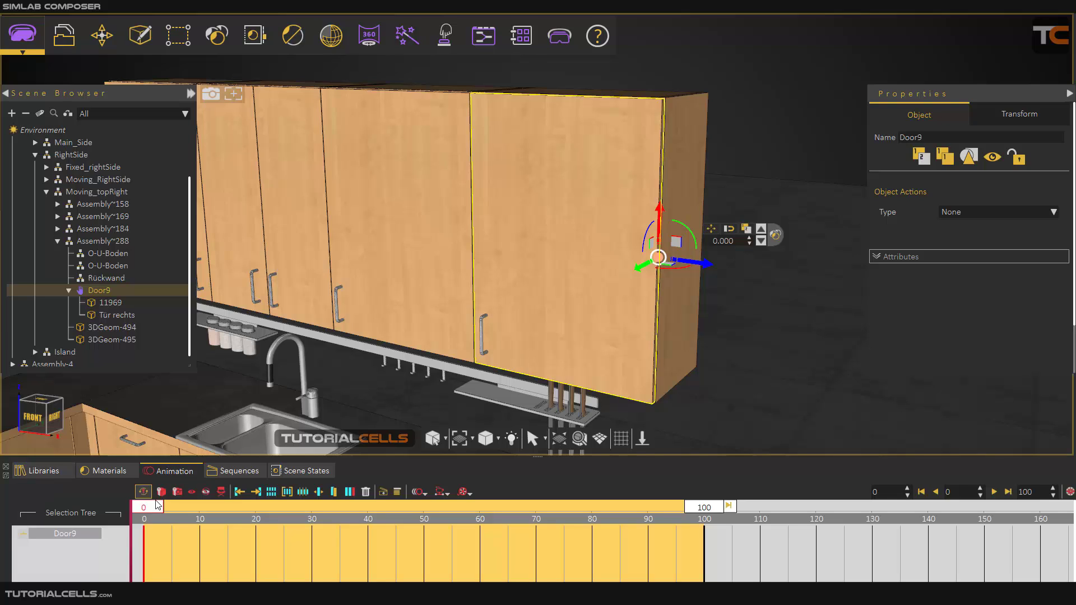
{"action": "left_click", "coordinate": [161, 493]}
{"action": "left_click_drag", "start_coordinate": [162, 507], "coordinate": [317, 488]}
Step: Select Assembly-3 and clear all existing animations in the scene
{"action": "scroll", "coordinate": [330, 372], "scroll_direction": "down", "scroll_amount": 5}
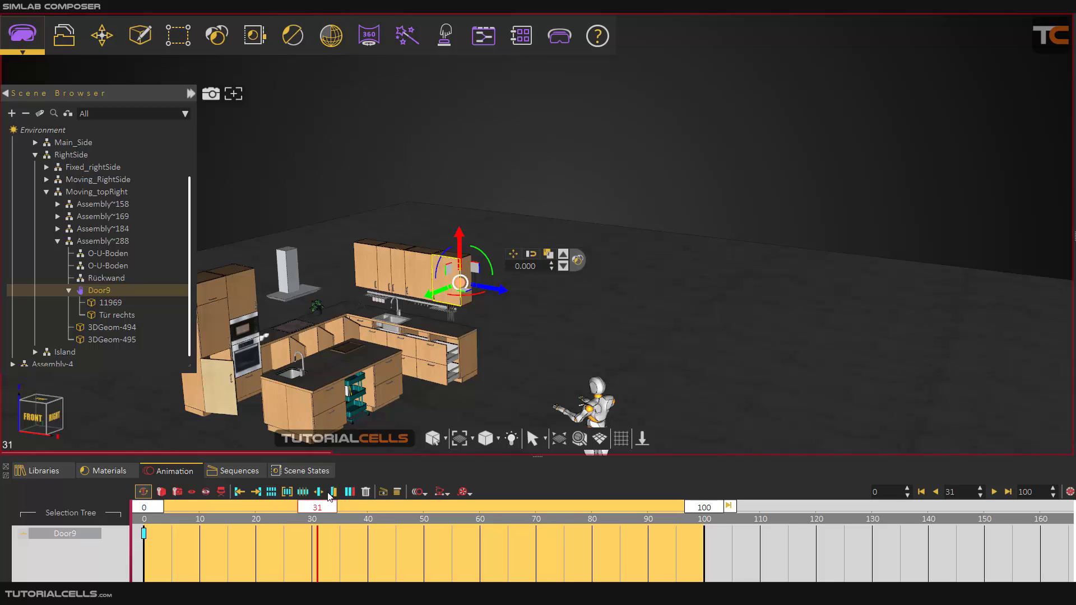
{"action": "middle_click_drag", "start_coordinate": [340, 390], "coordinate": [504, 356]}
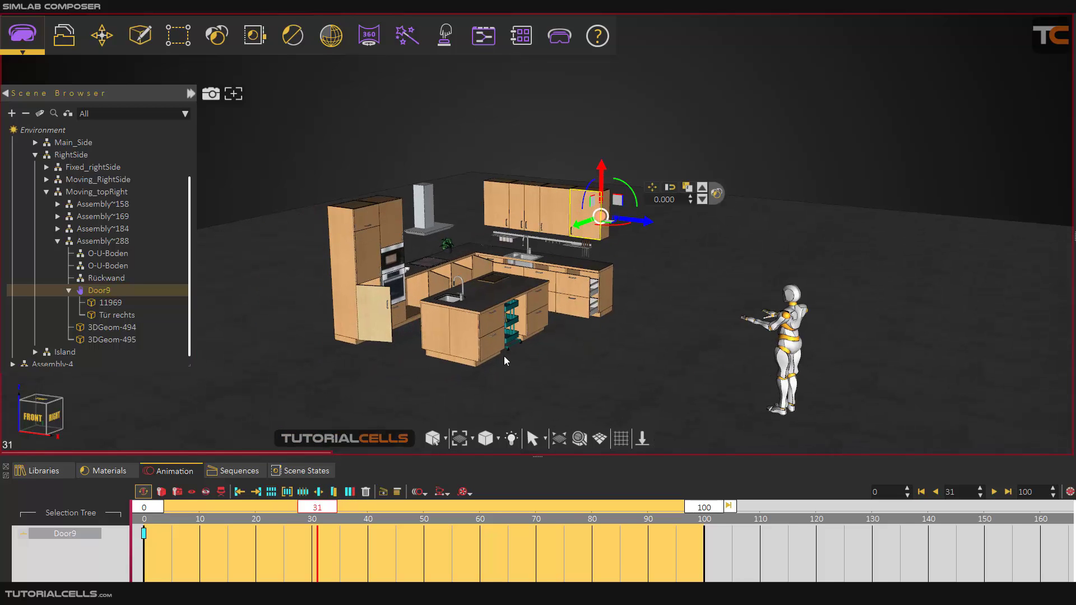
{"action": "scroll", "coordinate": [89, 206], "scroll_direction": "up", "scroll_amount": 2}
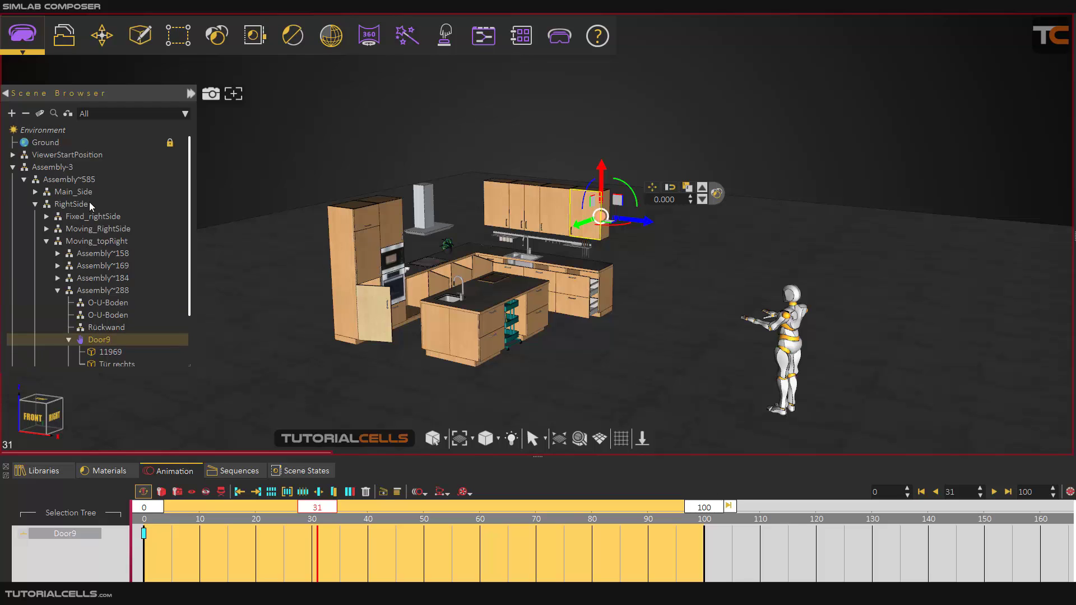
{"action": "left_click", "coordinate": [58, 172]}
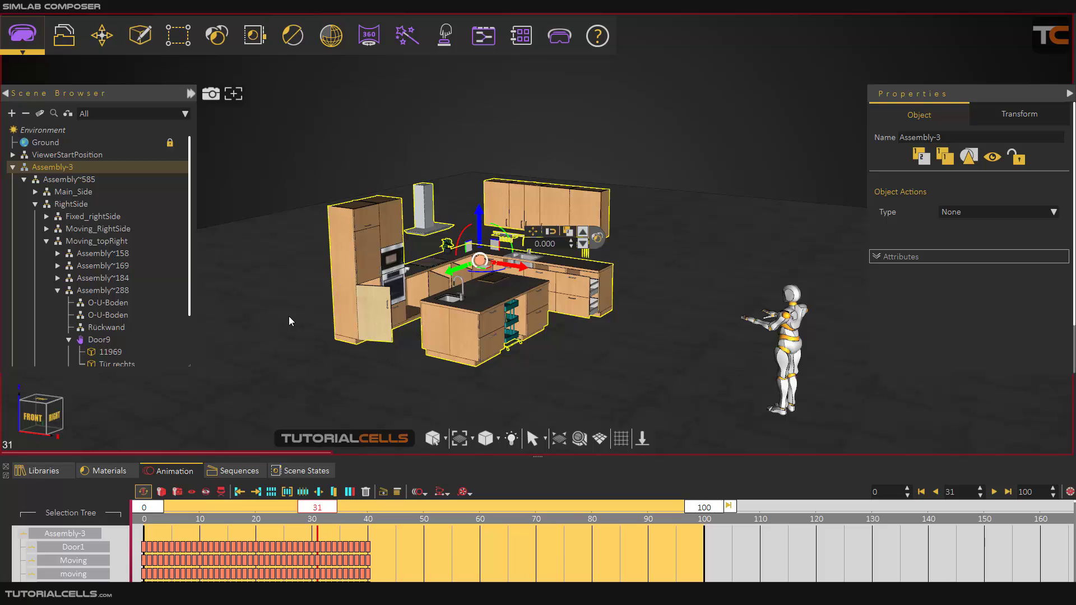
{"action": "left_click", "coordinate": [364, 492]}
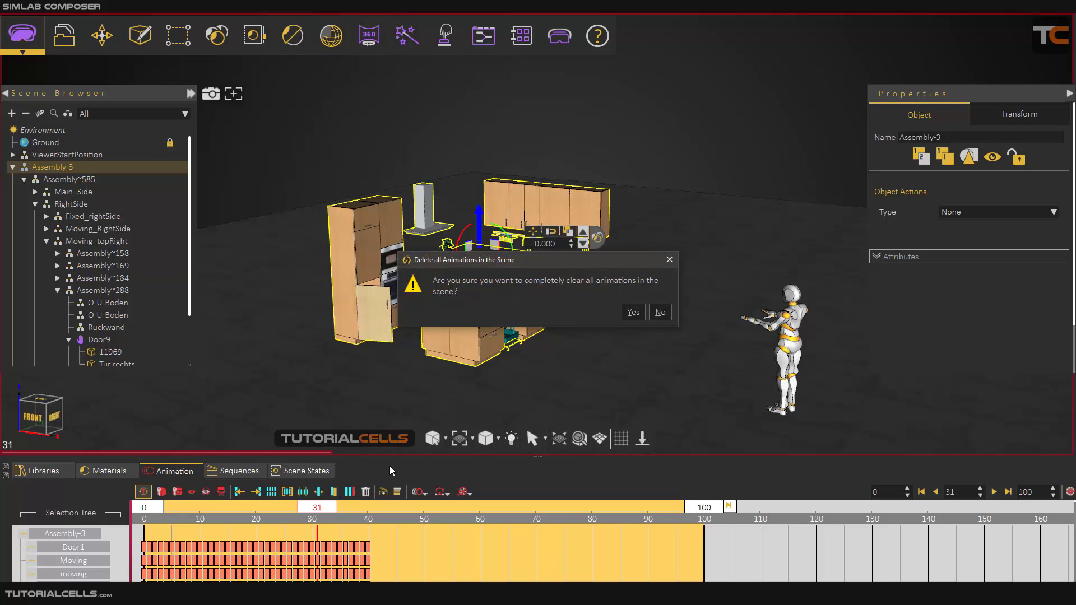
{"action": "left_click", "coordinate": [627, 315]}
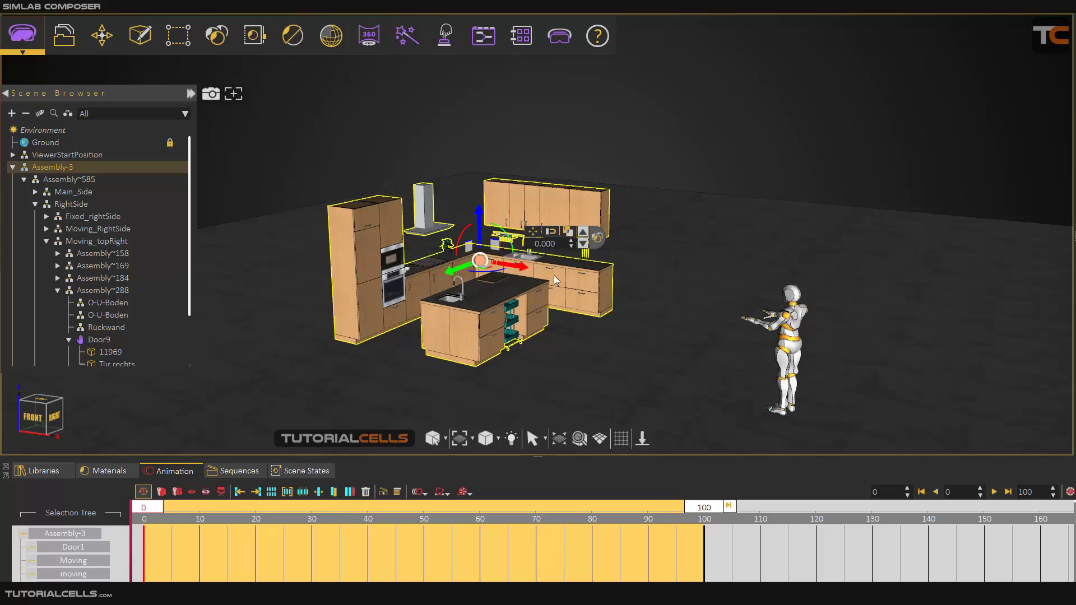
Step: Select Door9 again, add its keyframe at frame 0 and move the timeline to frame 60
{"action": "scroll", "coordinate": [554, 275], "scroll_direction": "up", "scroll_amount": 3}
{"action": "scroll", "coordinate": [554, 274], "scroll_direction": "up", "scroll_amount": 3}
{"action": "scroll", "coordinate": [578, 250], "scroll_direction": "up", "scroll_amount": 2}
{"action": "middle_click_drag", "start_coordinate": [578, 250], "coordinate": [526, 287]}
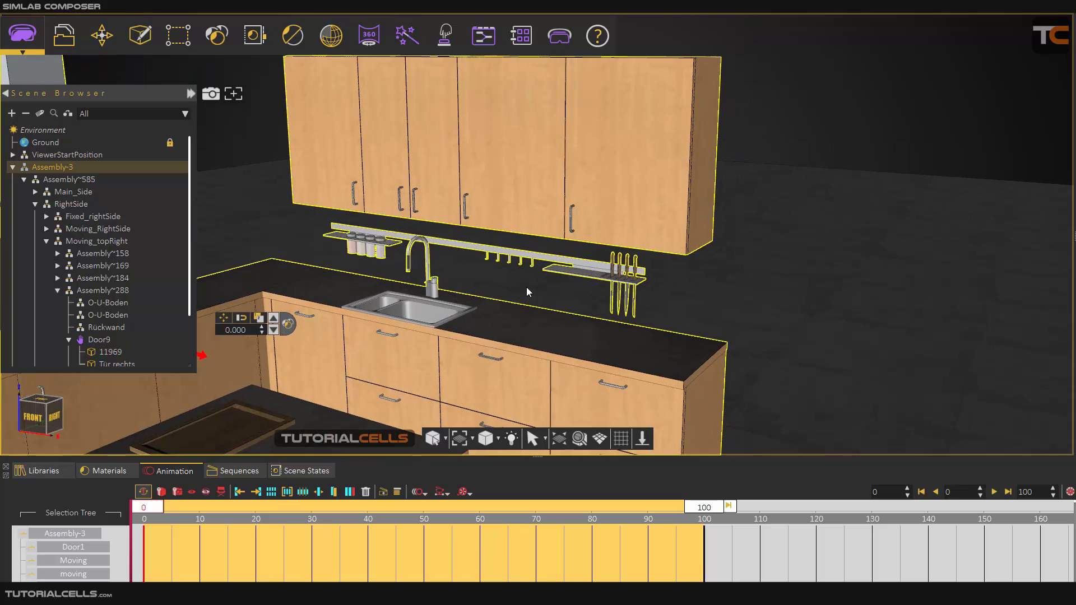
{"action": "scroll", "coordinate": [565, 240], "scroll_direction": "down", "scroll_amount": 3}
{"action": "scroll", "coordinate": [563, 235], "scroll_direction": "up", "scroll_amount": 4}
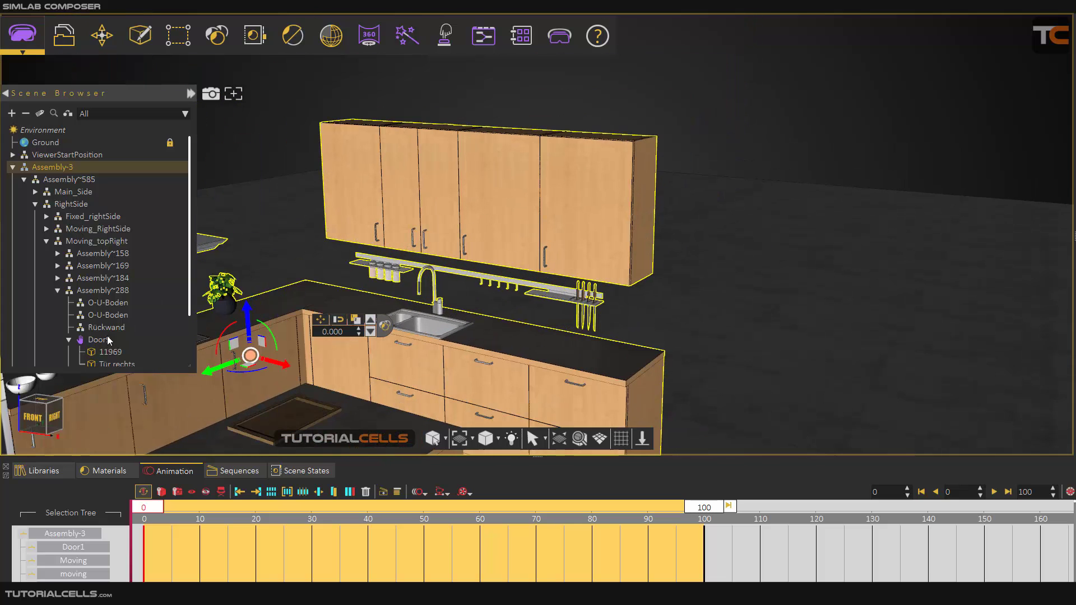
{"action": "left_click", "coordinate": [107, 340]}
{"action": "left_click", "coordinate": [161, 493]}
{"action": "left_click_drag", "start_coordinate": [158, 506], "coordinate": [484, 499]}
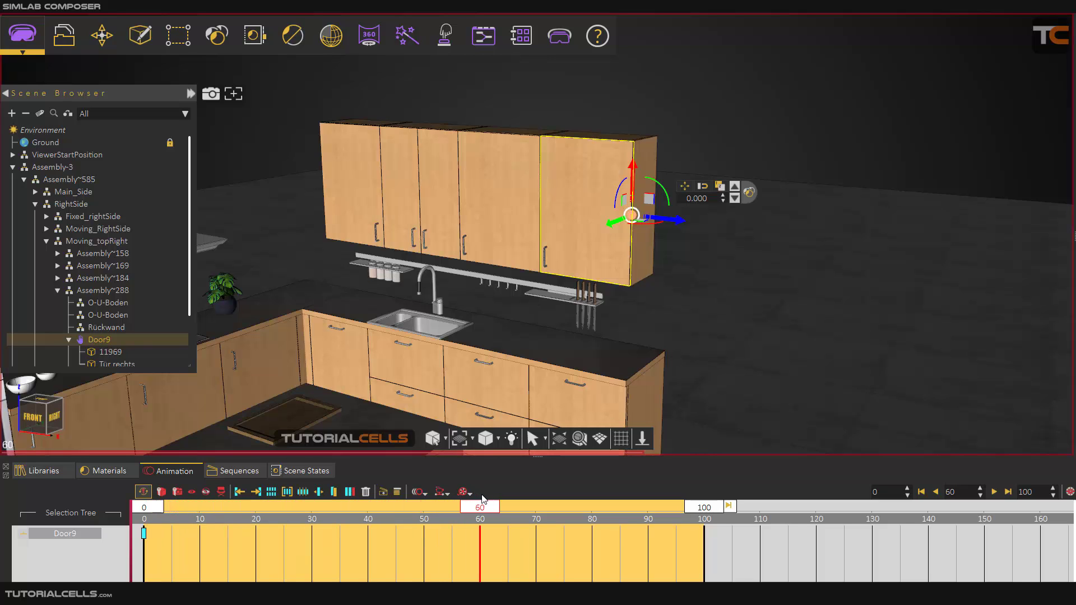
Step: Rotate Door9 open about its hinge by about -155 degrees at frame 60, and return the timeline to frame 0
{"action": "scroll", "coordinate": [610, 268], "scroll_direction": "up", "scroll_amount": 3}
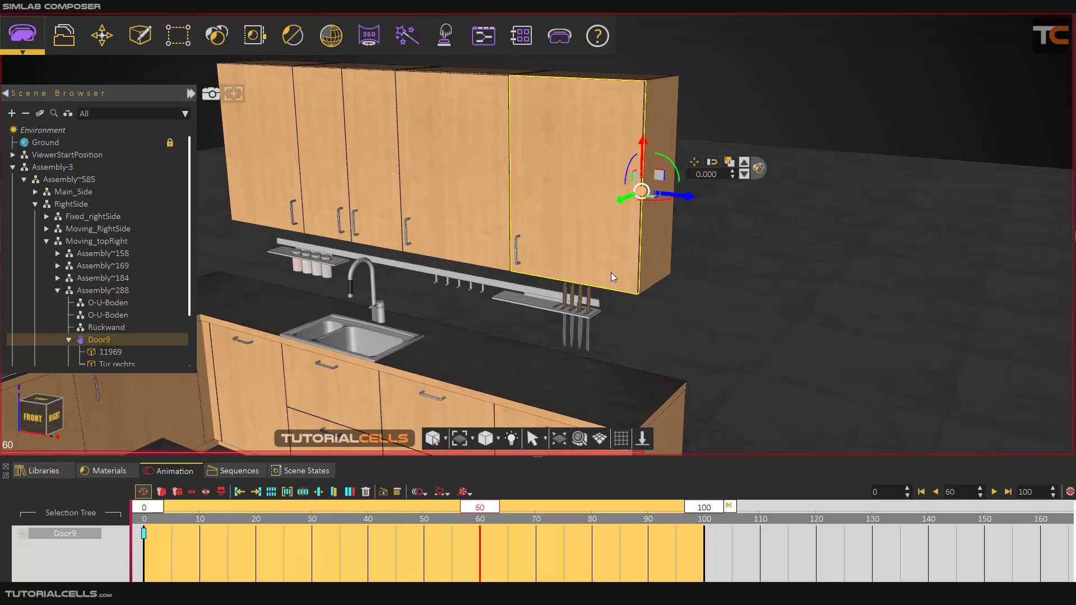
{"action": "scroll", "coordinate": [611, 273], "scroll_direction": "down", "scroll_amount": 2}
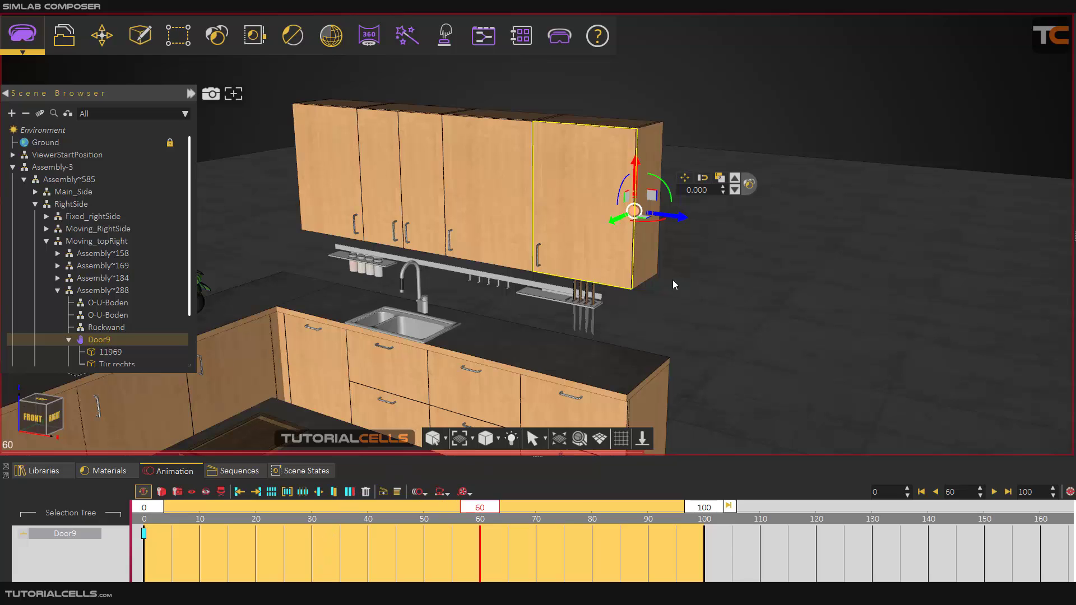
{"action": "left_click_drag", "start_coordinate": [638, 220], "coordinate": [791, 218]}
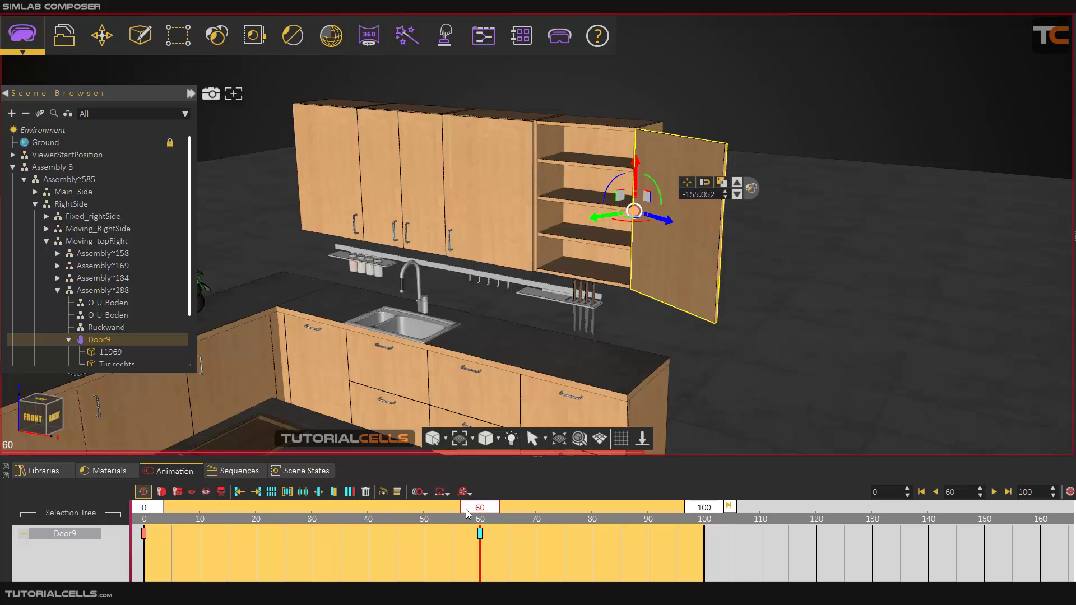
{"action": "left_click_drag", "start_coordinate": [469, 508], "coordinate": [139, 516]}
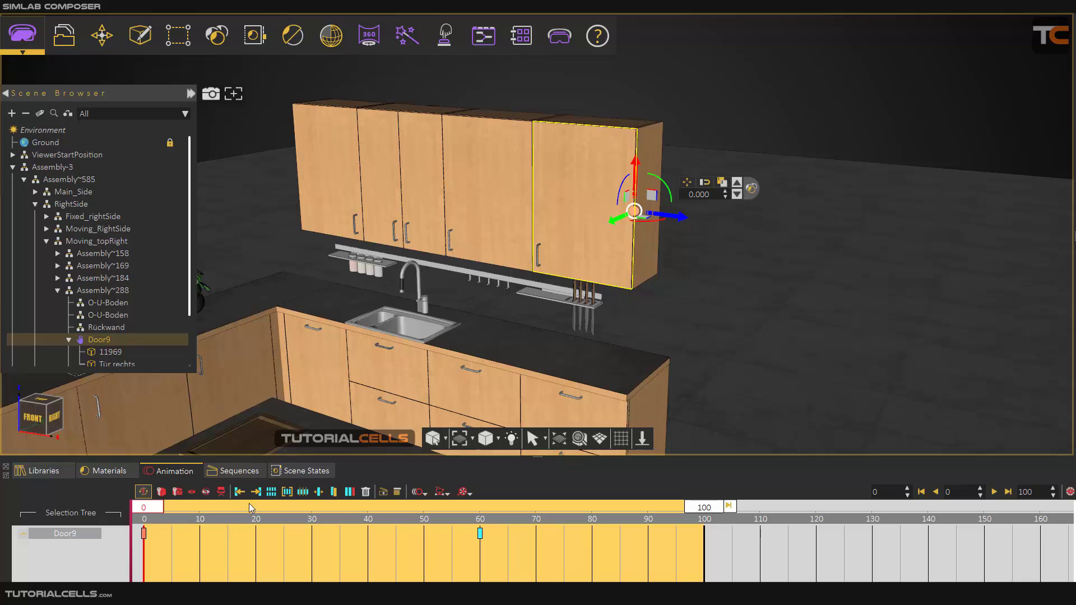
Step: Select all of Door9's keyframes and create animation sequence Sequence_7 from them with Create Reverse enabled
{"action": "left_click", "coordinate": [272, 492]}
{"action": "left_click", "coordinate": [382, 492]}
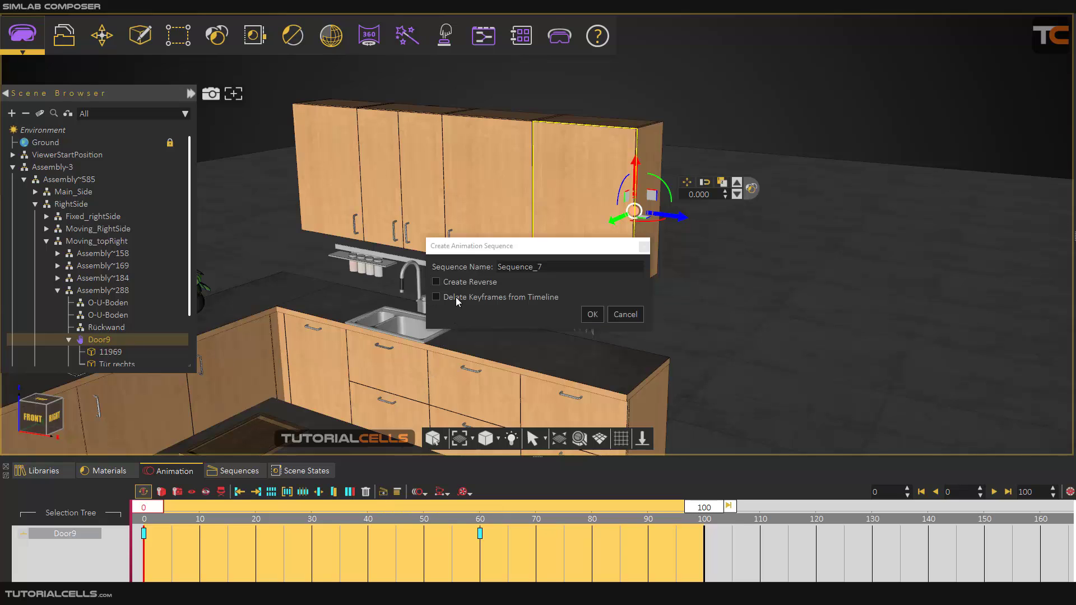
{"action": "left_click", "coordinate": [462, 283]}
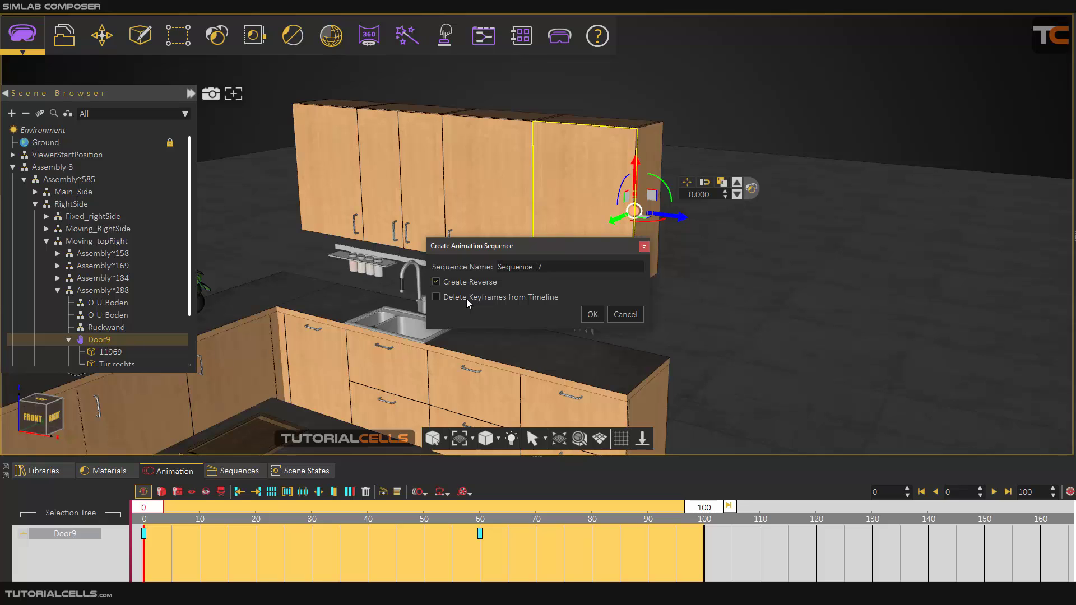
{"action": "left_click", "coordinate": [584, 314]}
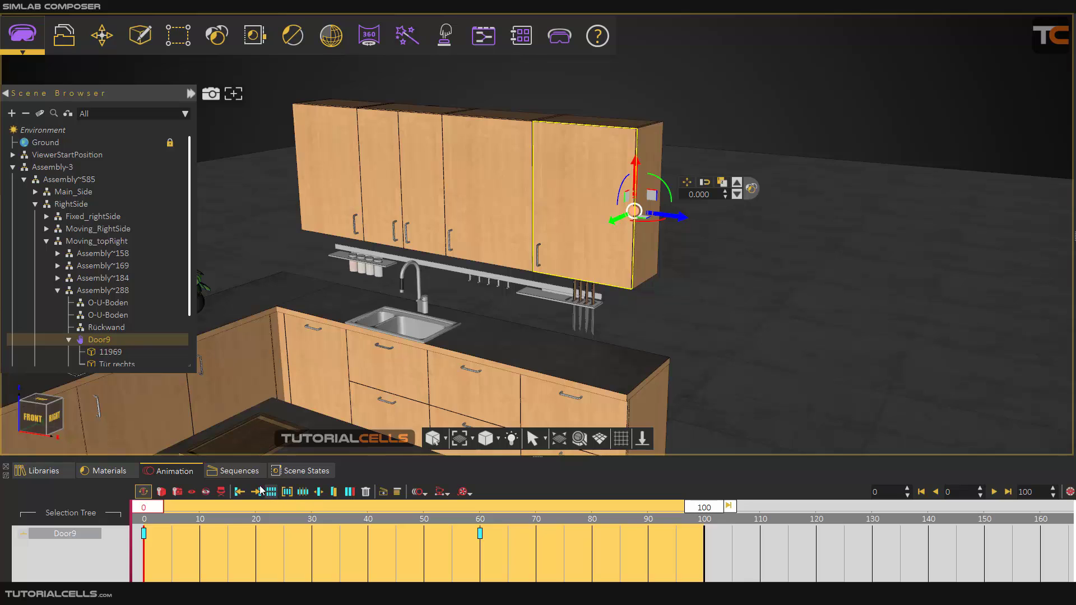
Step: Open the sequences list and play Sequence_7_Reverse and Sequence_7 to preview the door motion
{"action": "left_click", "coordinate": [224, 474]}
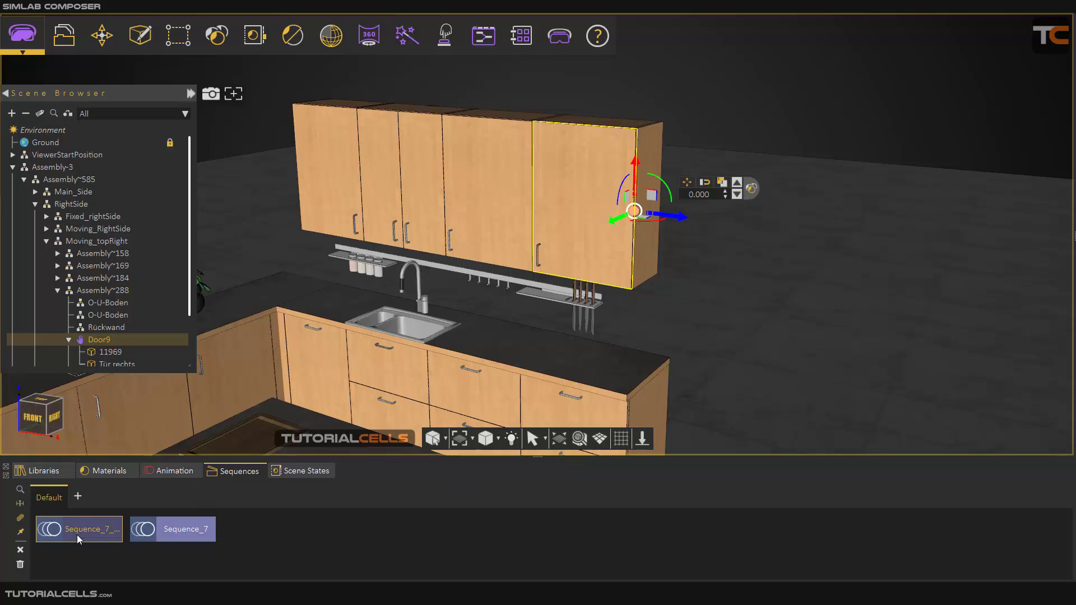
{"action": "left_click", "coordinate": [50, 531]}
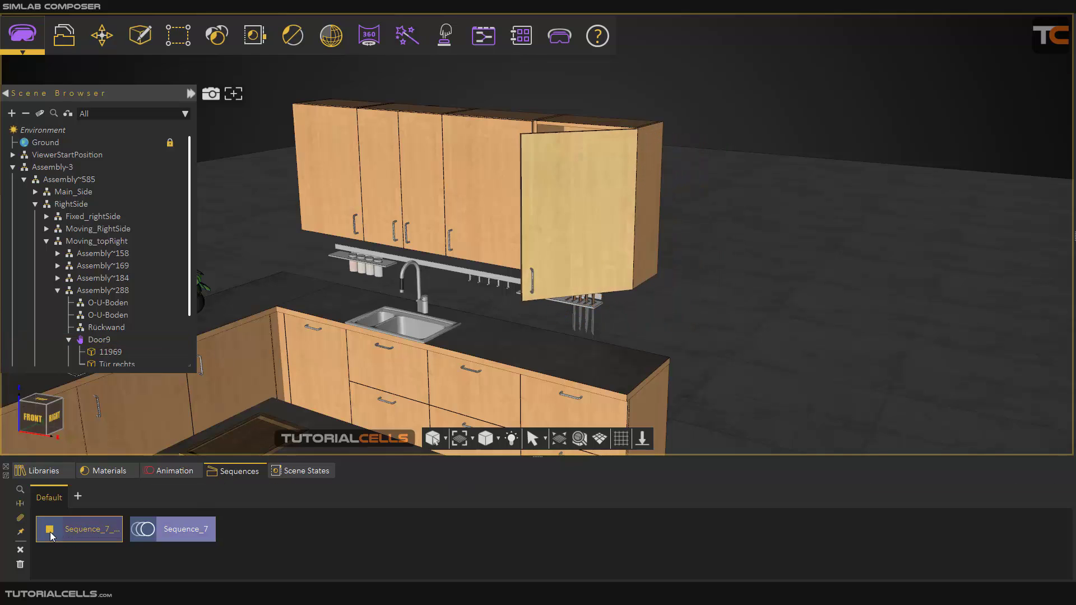
{"action": "left_click", "coordinate": [142, 532]}
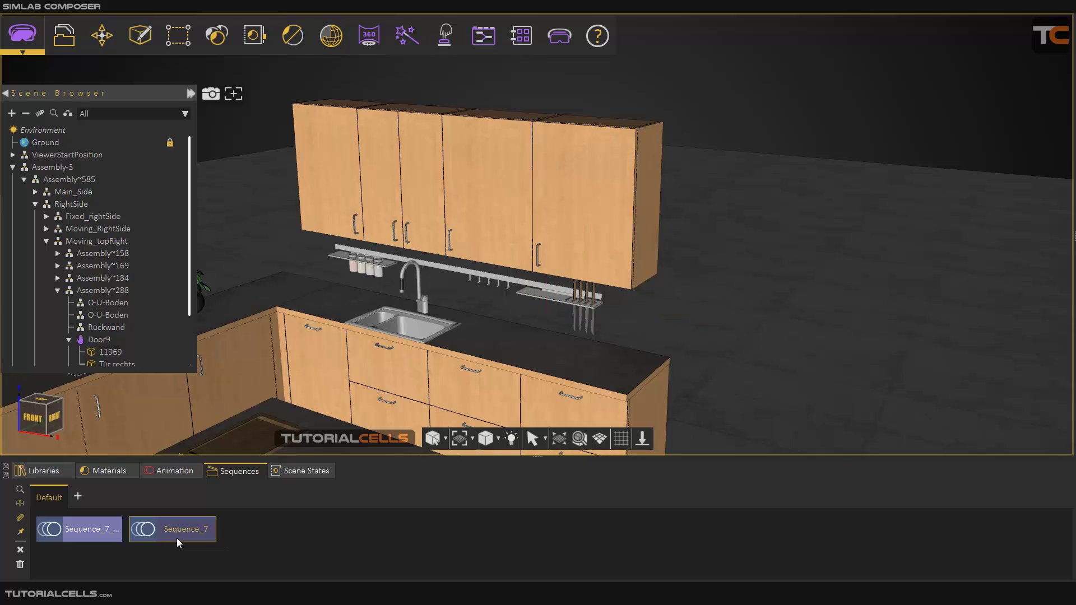
{"action": "left_click", "coordinate": [100, 529]}
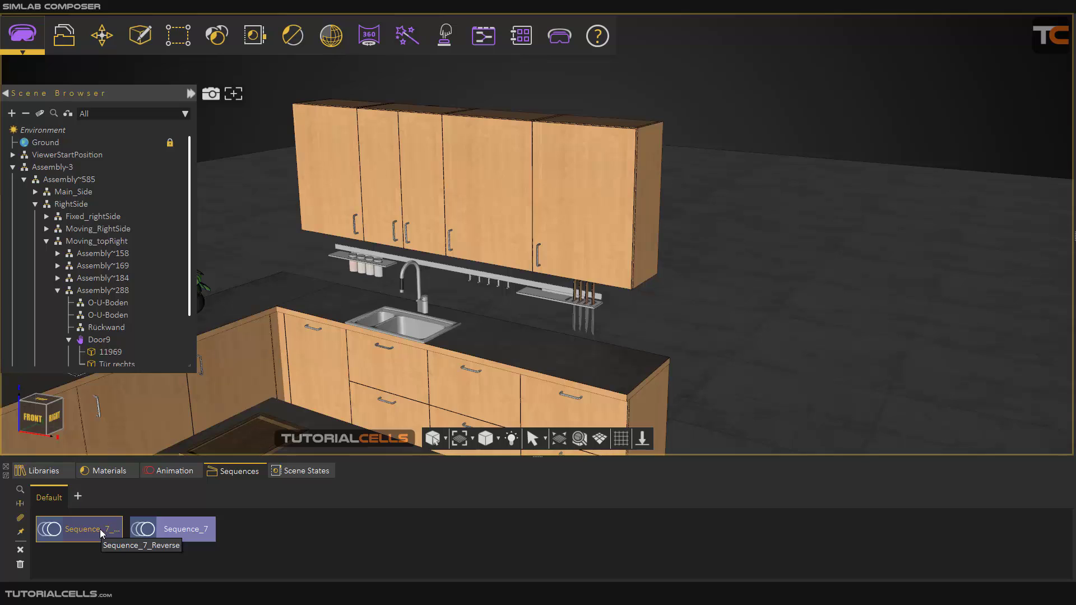
Step: Rename Sequence_7 as "open"
{"action": "left_click", "coordinate": [169, 529]}
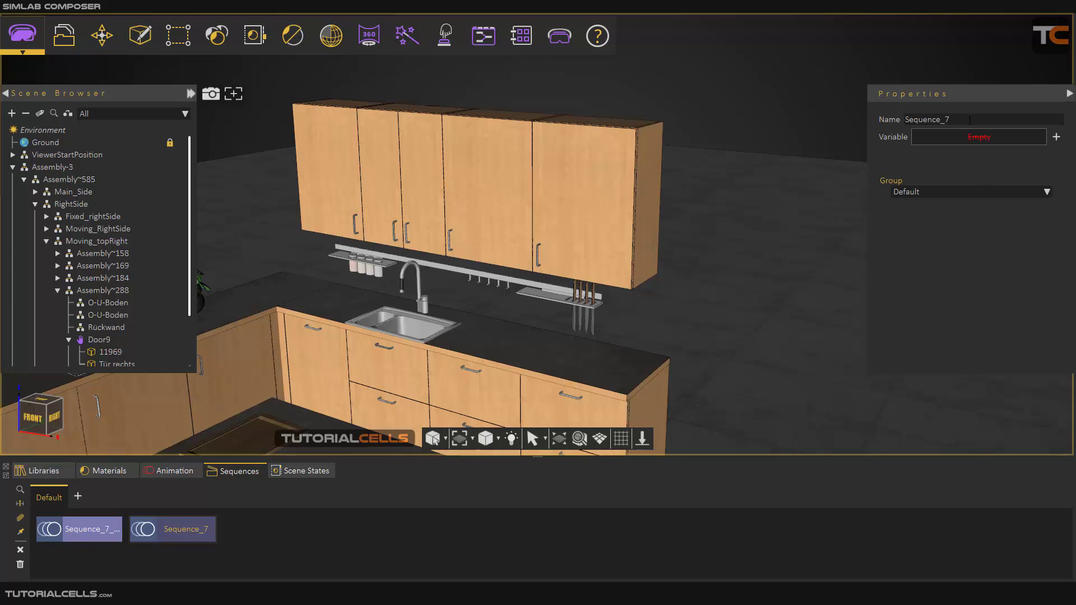
{"action": "double_click", "coordinate": [892, 119]}
{"action": "type", "text": "op"}
Step: Preview Sequence_7_Reverse and rename it as "close"
{"action": "left_click", "coordinate": [109, 534]}
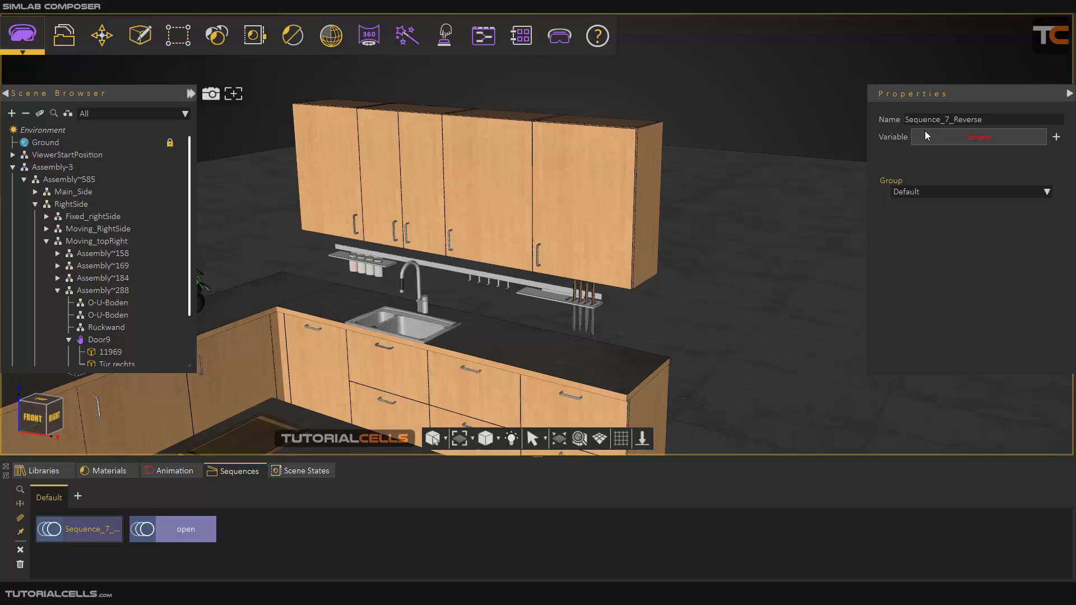
{"action": "left_click", "coordinate": [49, 529]}
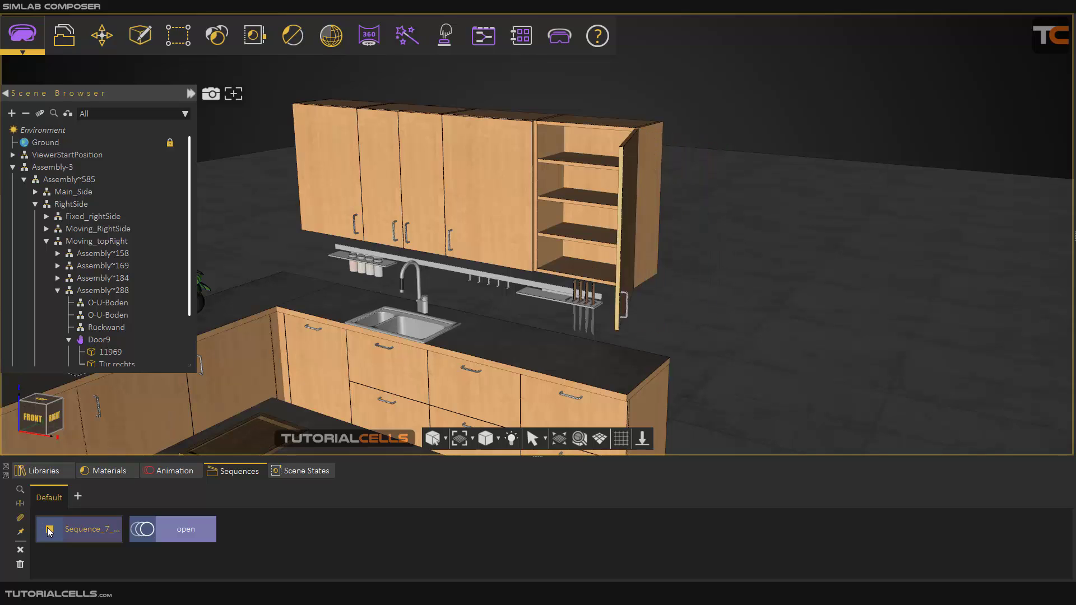
{"action": "left_click", "coordinate": [98, 533]}
{"action": "left_click_drag", "start_coordinate": [983, 119], "coordinate": [904, 120]}
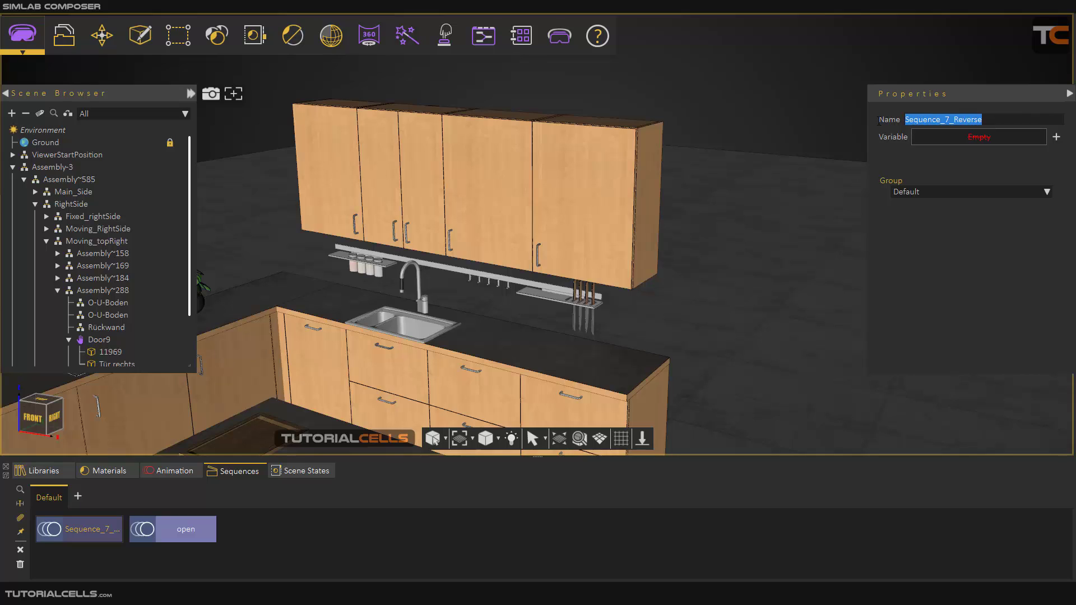
{"action": "type", "text": "close"}
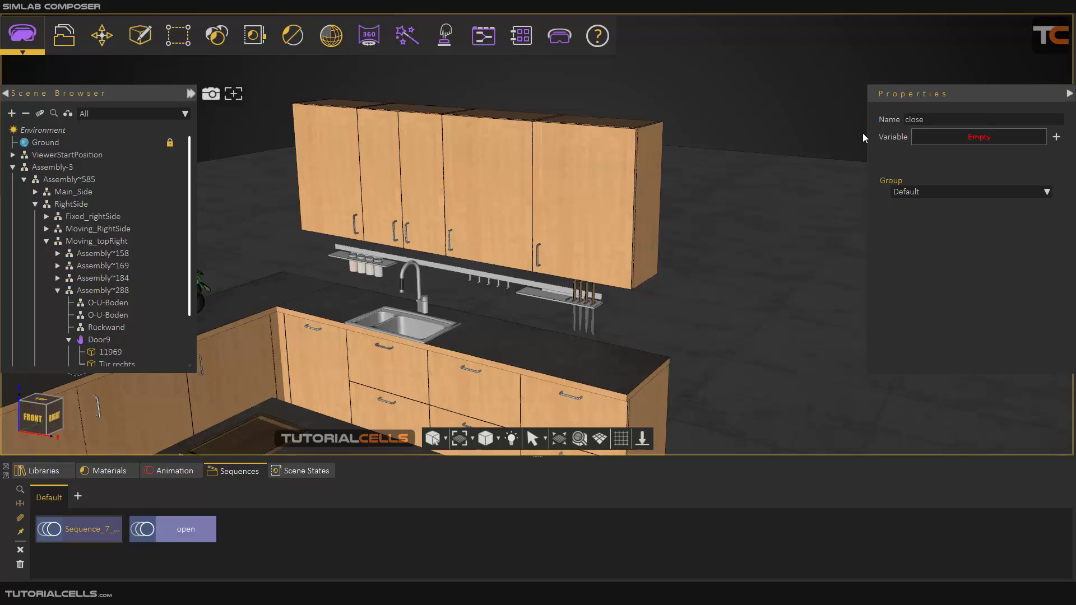
{"action": "left_click", "coordinate": [795, 144]}
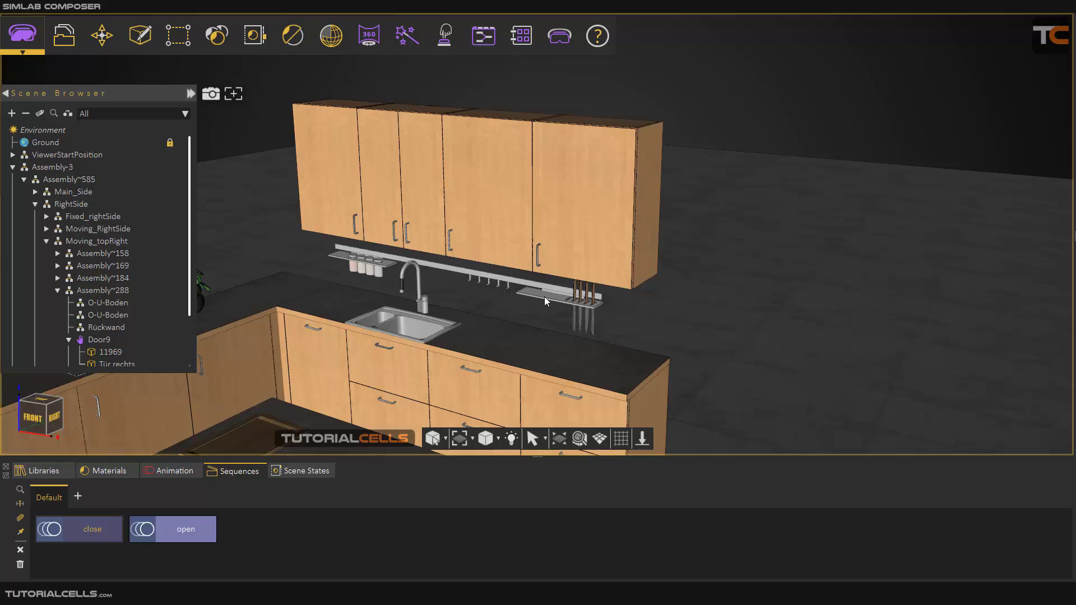
Step: Select Door9 and set its object action type to Multi Actions
{"action": "scroll", "coordinate": [601, 183], "scroll_direction": "up", "scroll_amount": 3}
{"action": "left_click", "coordinate": [101, 339]}
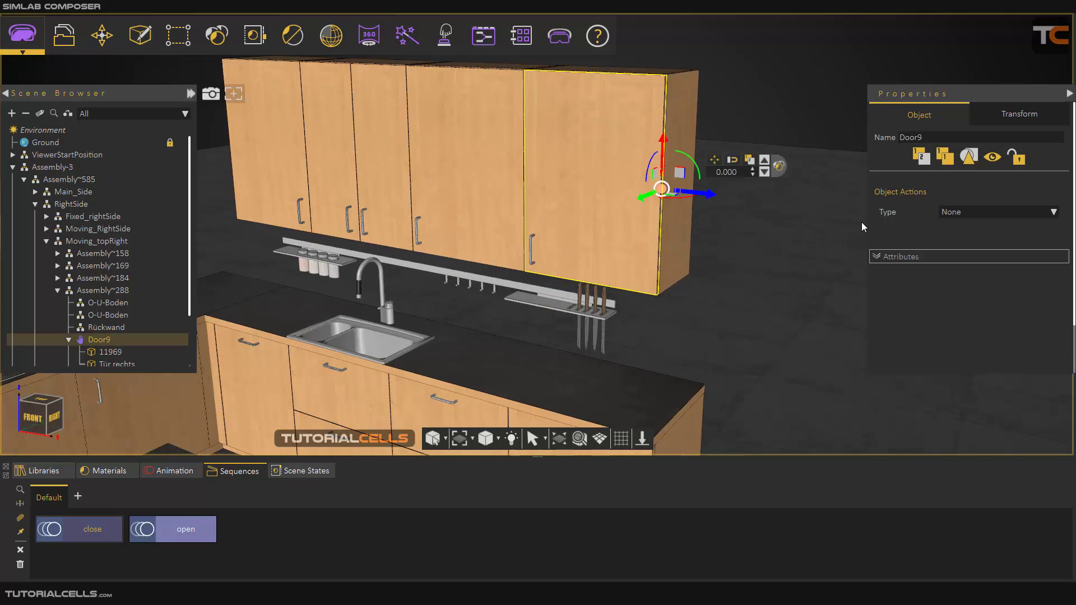
{"action": "left_click", "coordinate": [956, 213]}
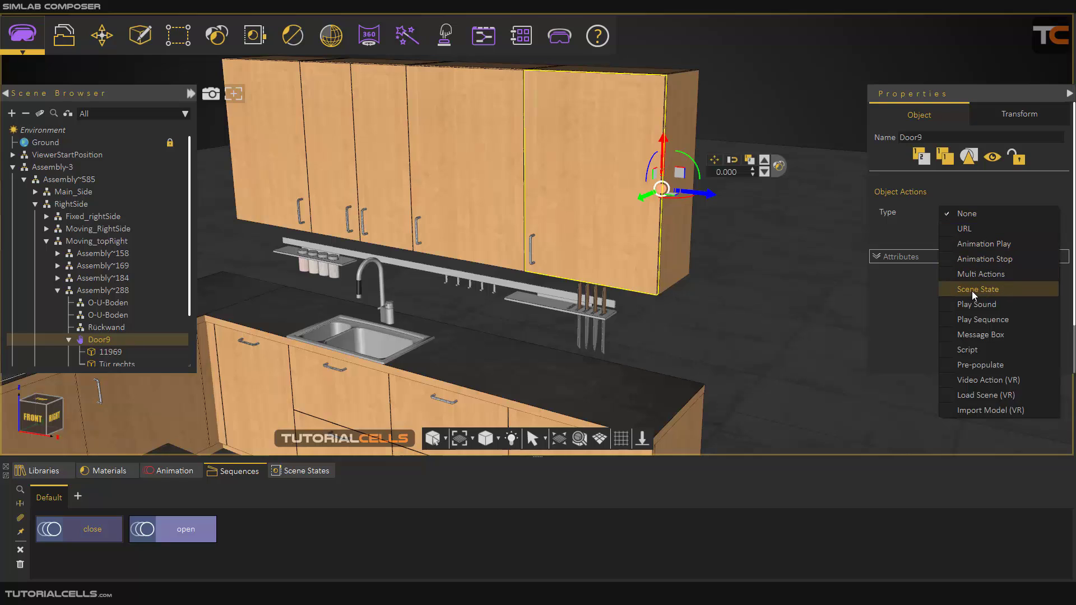
{"action": "left_click", "coordinate": [975, 275]}
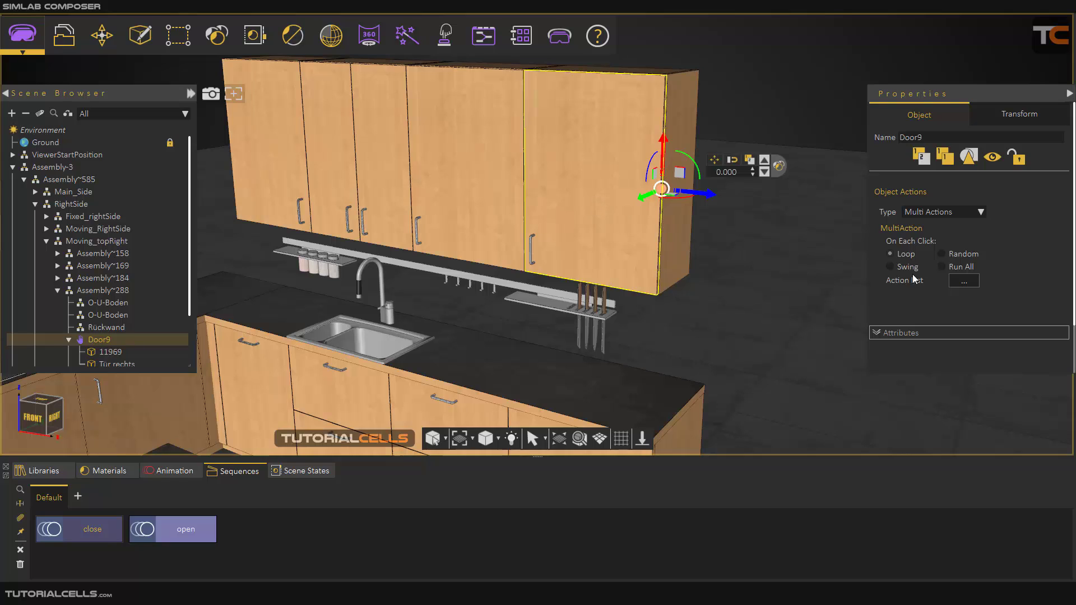
Step: Add a Play Sequence action for the "open" sequence to Door9's action list
{"action": "left_click", "coordinate": [956, 282]}
{"action": "left_click", "coordinate": [664, 214]}
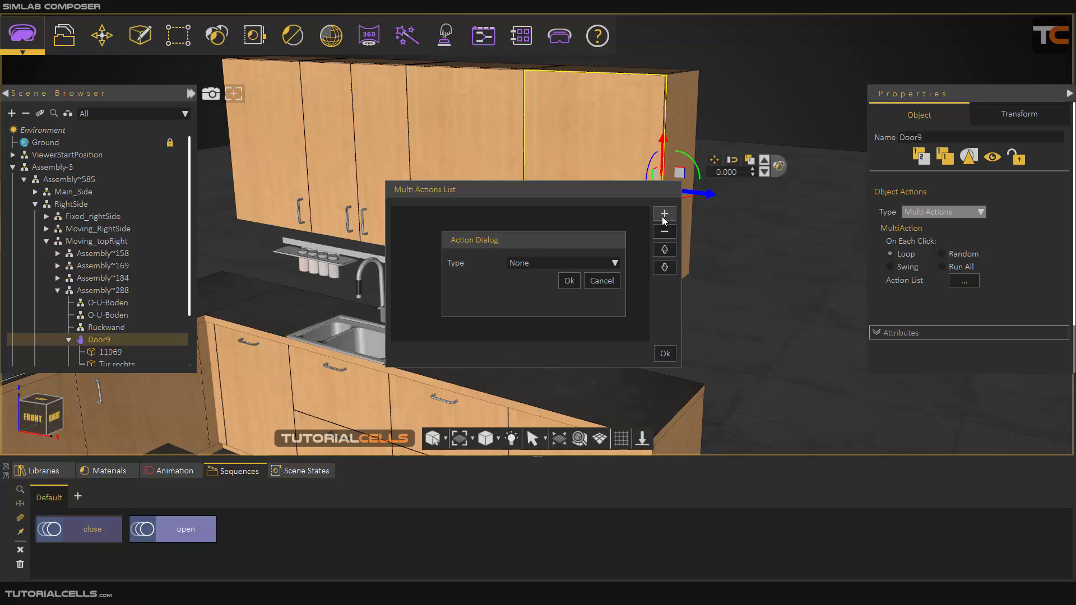
{"action": "left_click", "coordinate": [579, 267]}
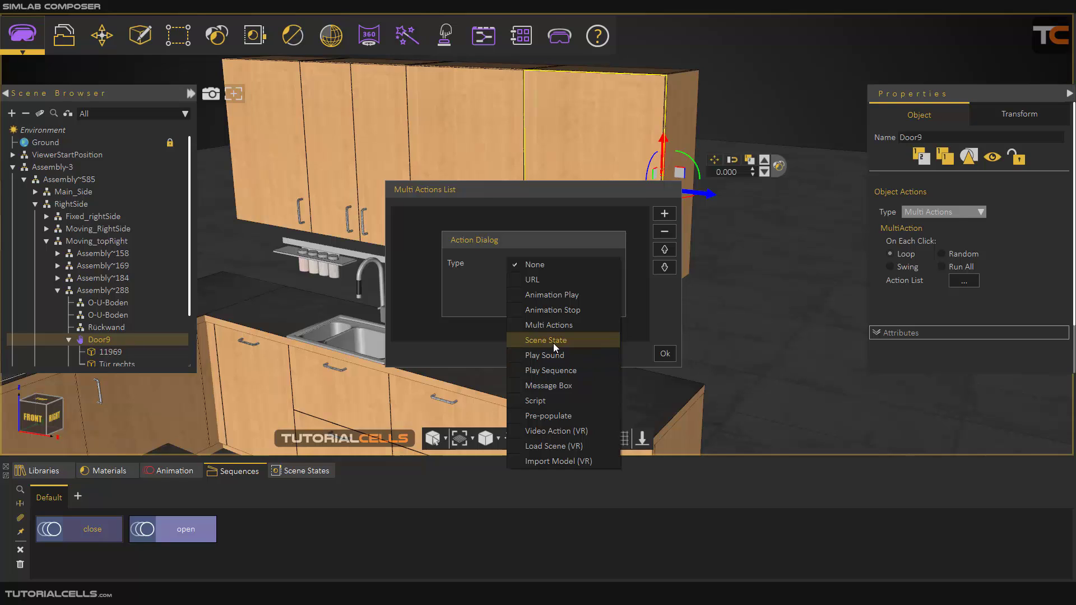
{"action": "left_click", "coordinate": [561, 371]}
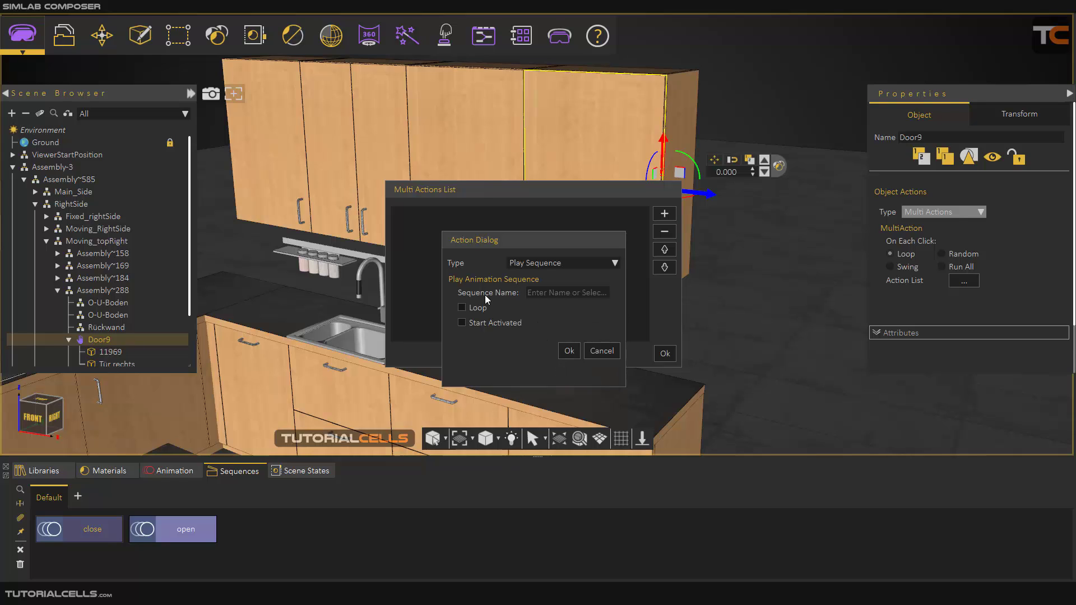
{"action": "left_click", "coordinate": [203, 527]}
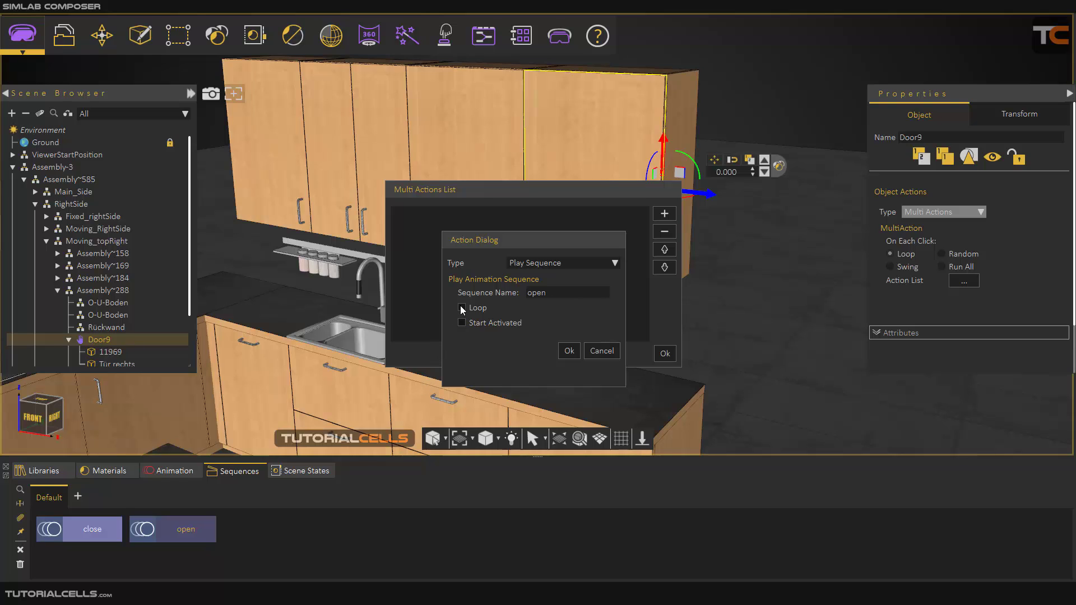
{"action": "left_click", "coordinate": [568, 351]}
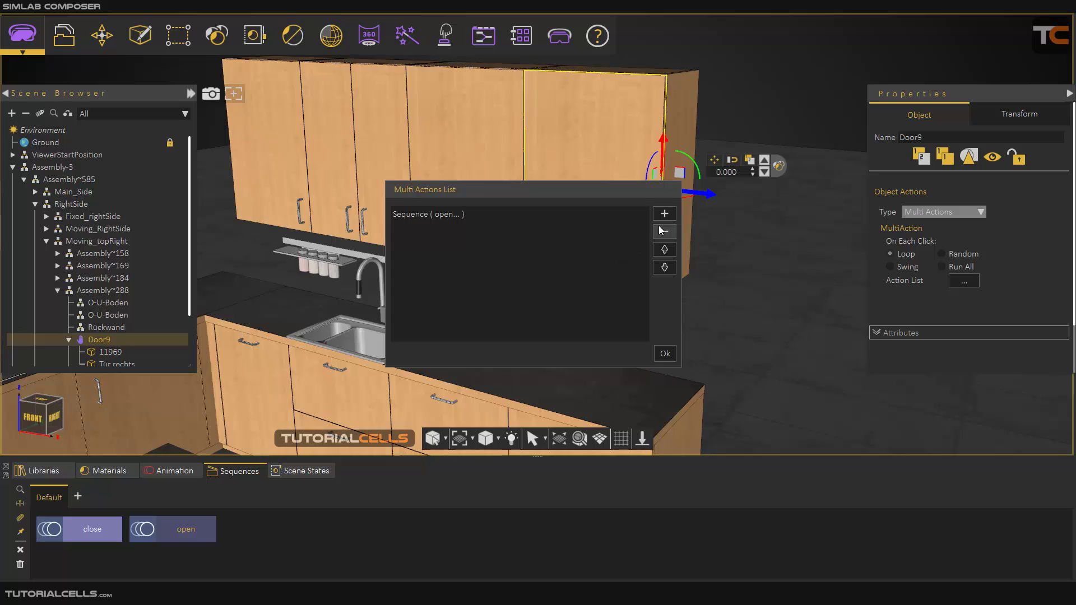
Step: Add a second Play Sequence action for the "close" sequence and accept Door9's action list
{"action": "left_click", "coordinate": [670, 213]}
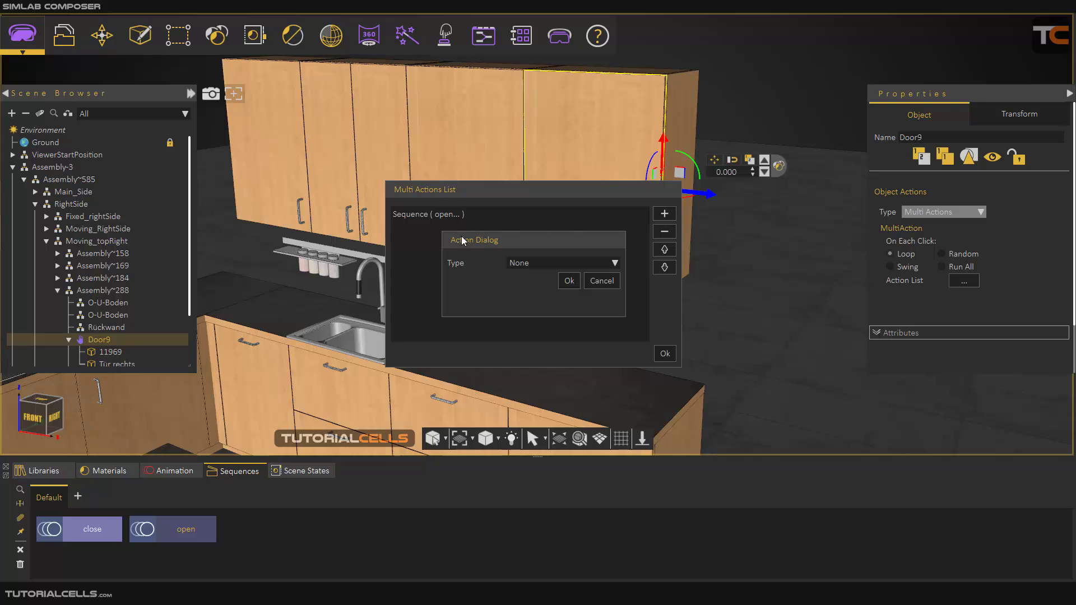
{"action": "left_click", "coordinate": [536, 262]}
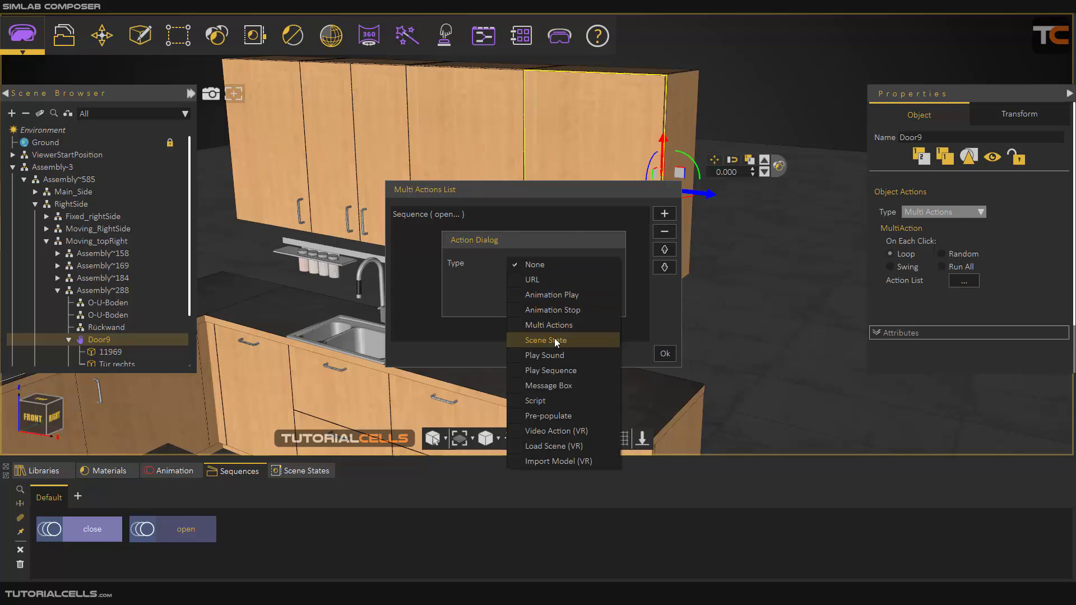
{"action": "left_click", "coordinate": [561, 371]}
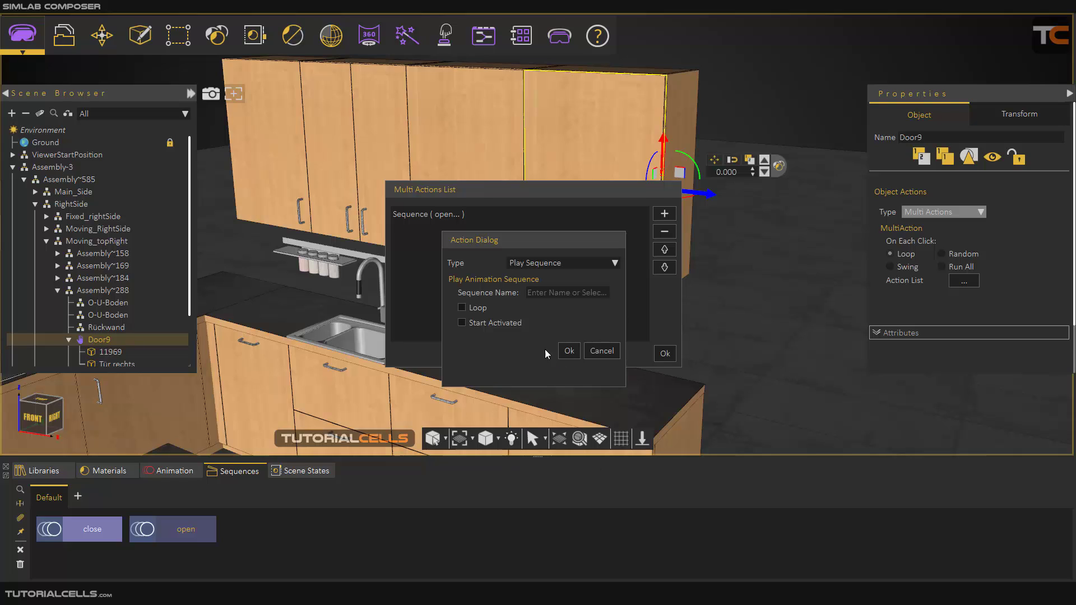
{"action": "left_click", "coordinate": [96, 528]}
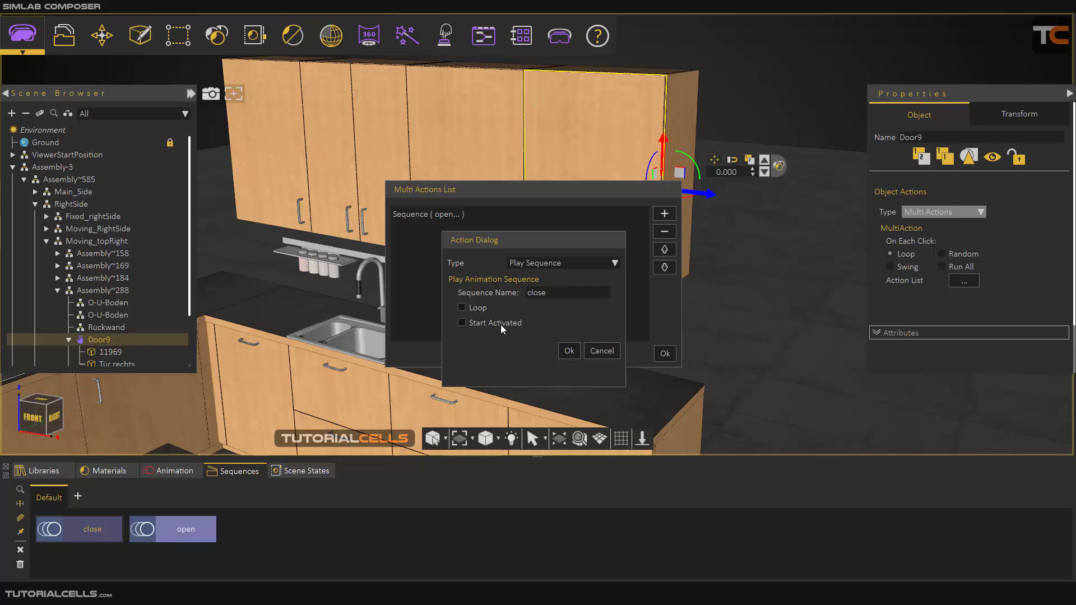
{"action": "left_click", "coordinate": [567, 352]}
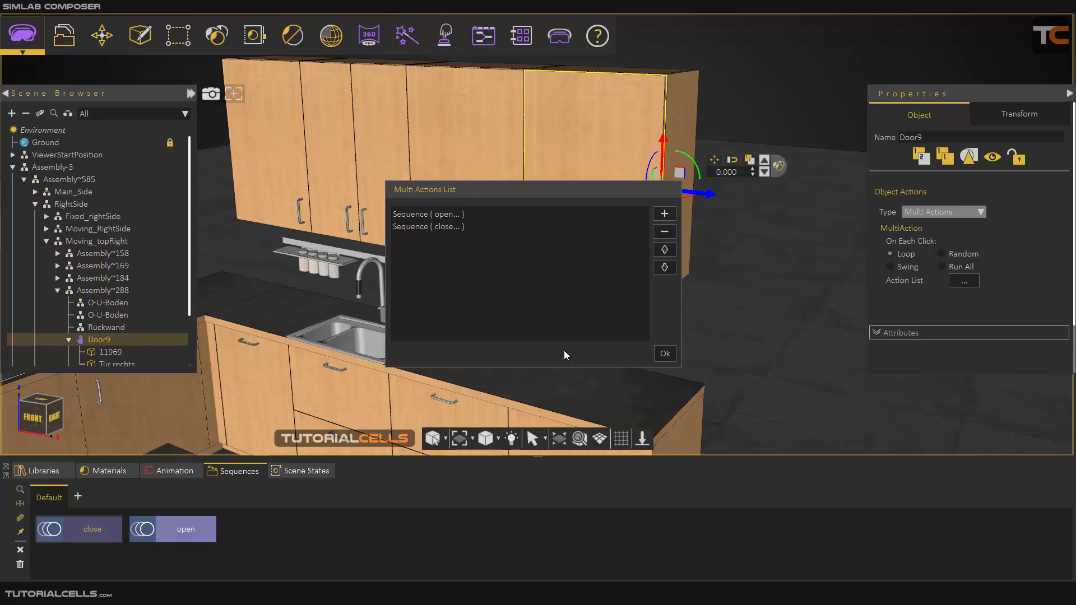
{"action": "left_click", "coordinate": [666, 353]}
Step: Show the scene in SimLab VR Viewer, walk up to the wall cabinet and trigger Door9 to test its action
{"action": "scroll", "coordinate": [680, 248], "scroll_direction": "down", "scroll_amount": 5}
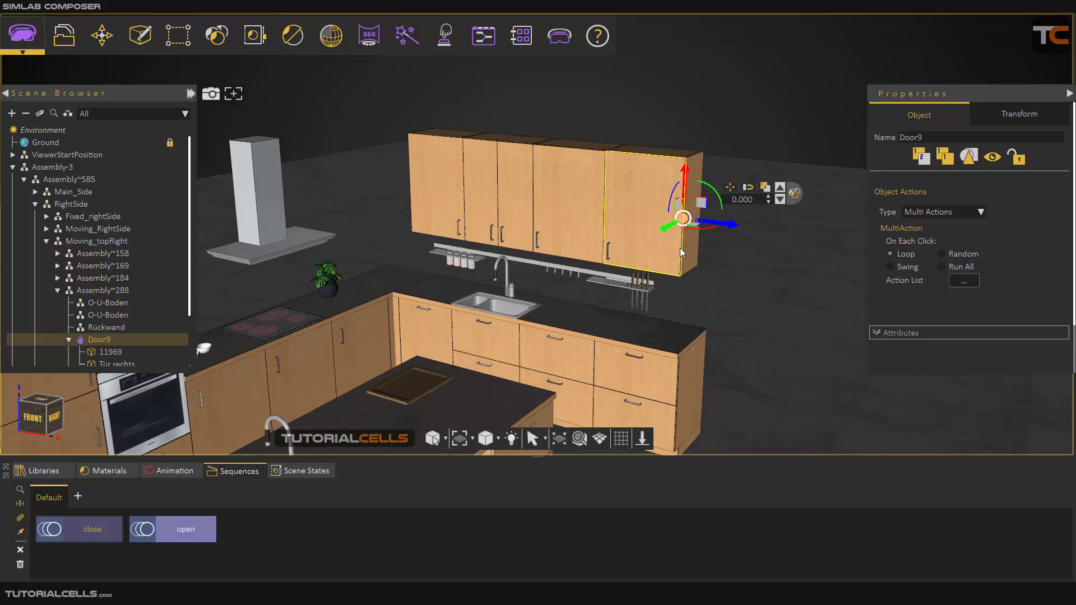
{"action": "left_click", "coordinate": [558, 36]}
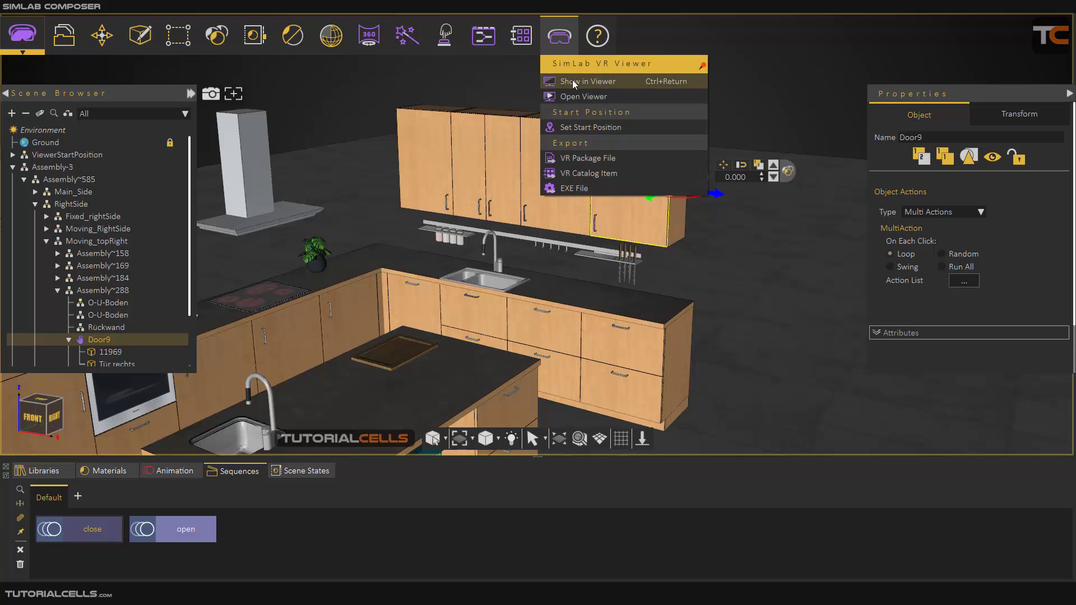
{"action": "left_click", "coordinate": [574, 82]}
{"action": "left_click", "coordinate": [441, 265]}
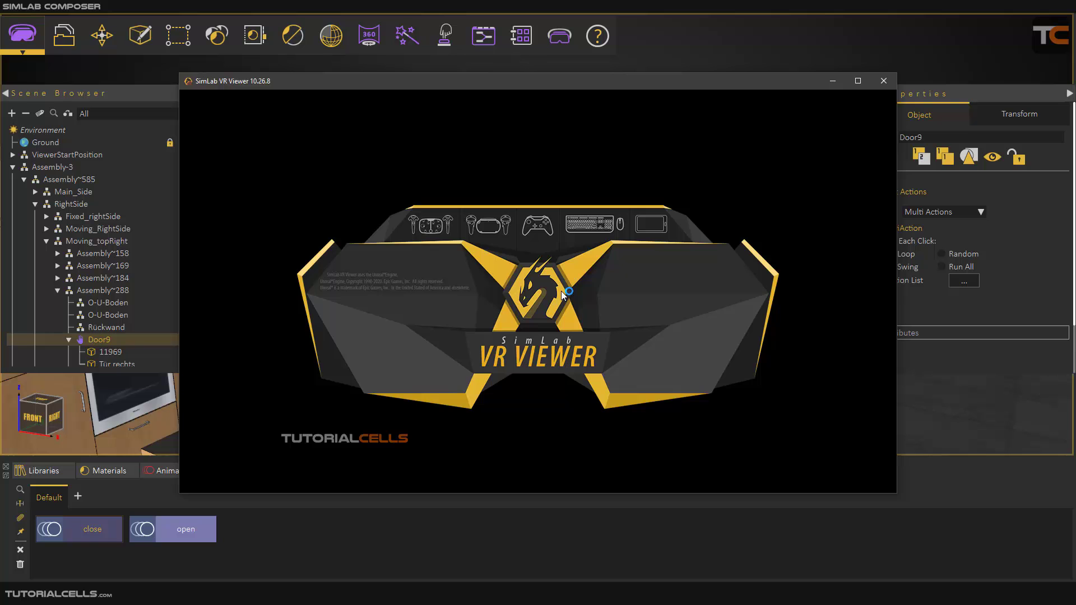
{"action": "key", "text": "w"}
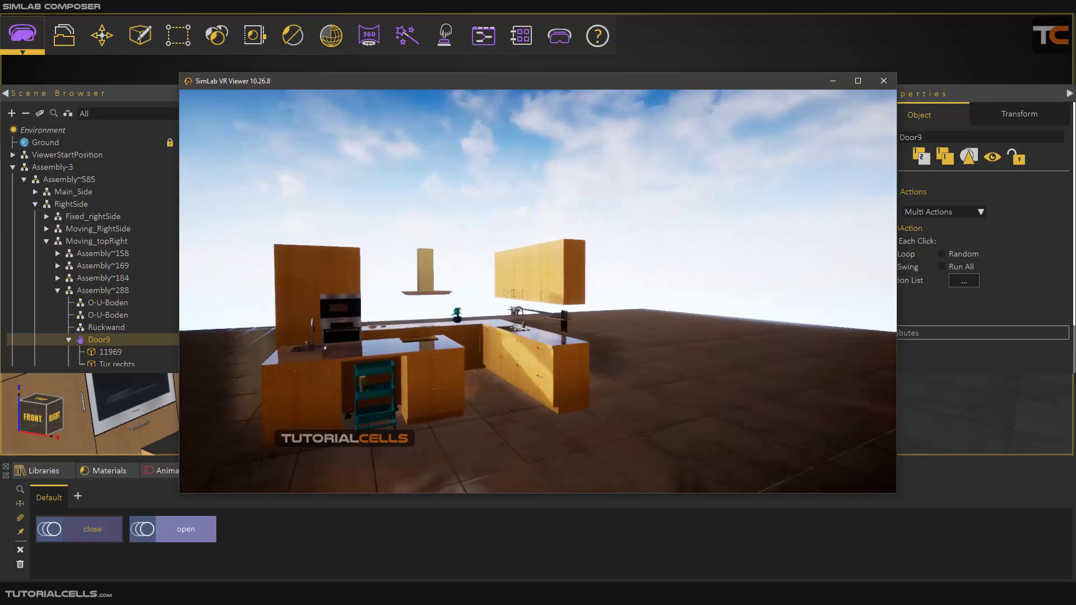
{"action": "key", "text": "w"}
{"action": "left_click", "coordinate": [548, 287]}
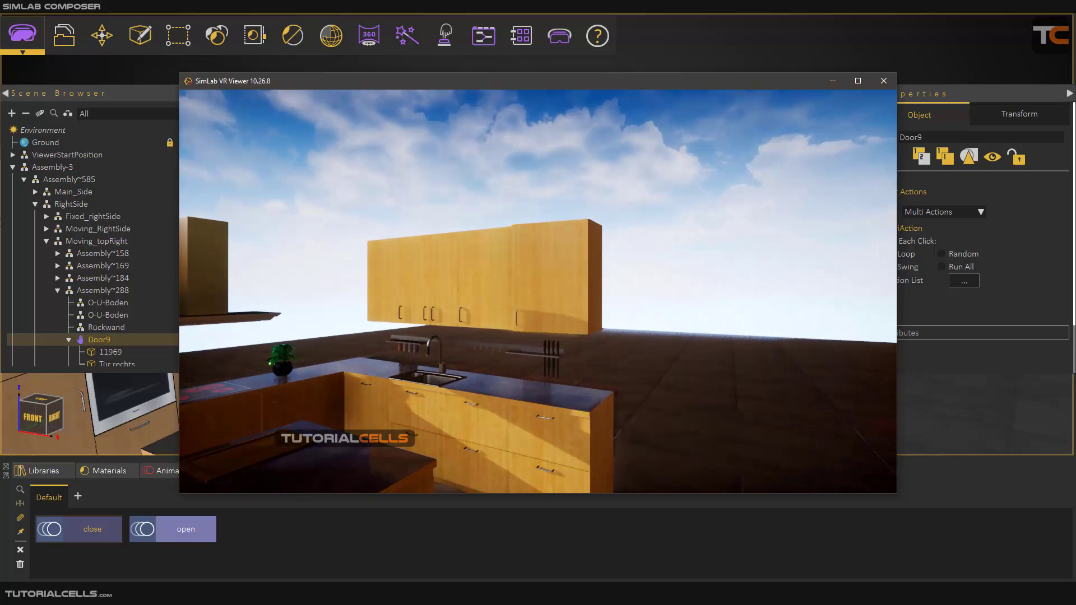
Step: Watch Door9 open and close in the VR viewer, and exit the viewer without saving the scene
{"action": "key", "text": "Right"}
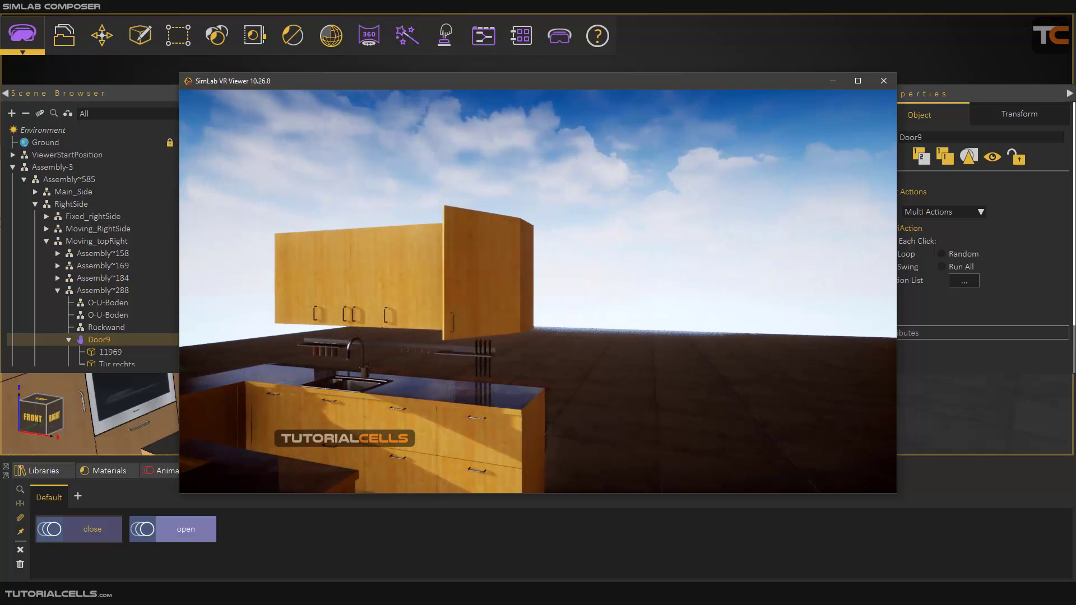
{"action": "key", "text": "Left"}
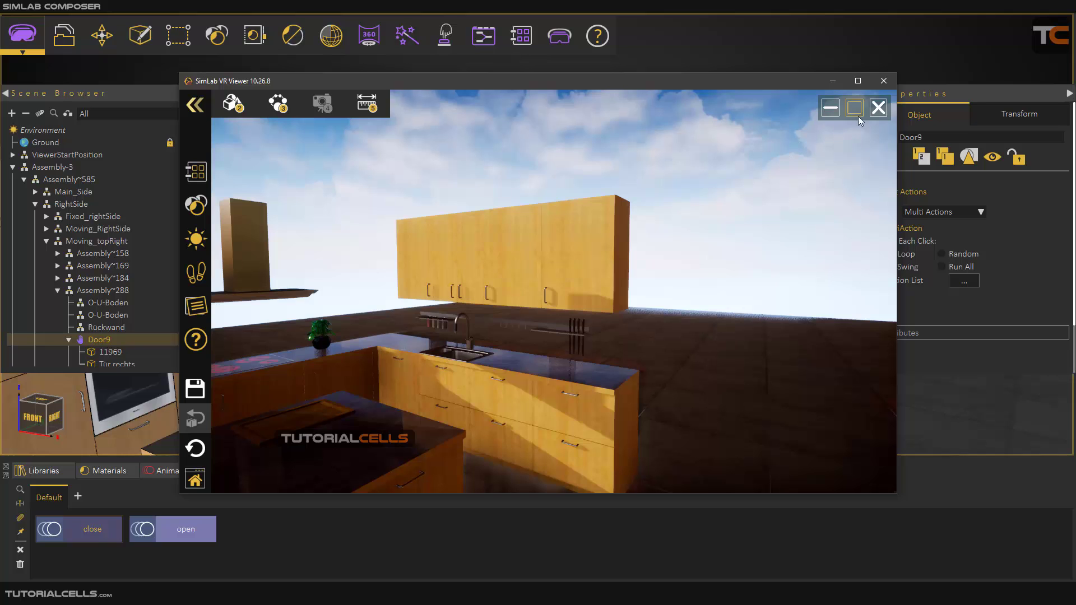
{"action": "left_click", "coordinate": [878, 107]}
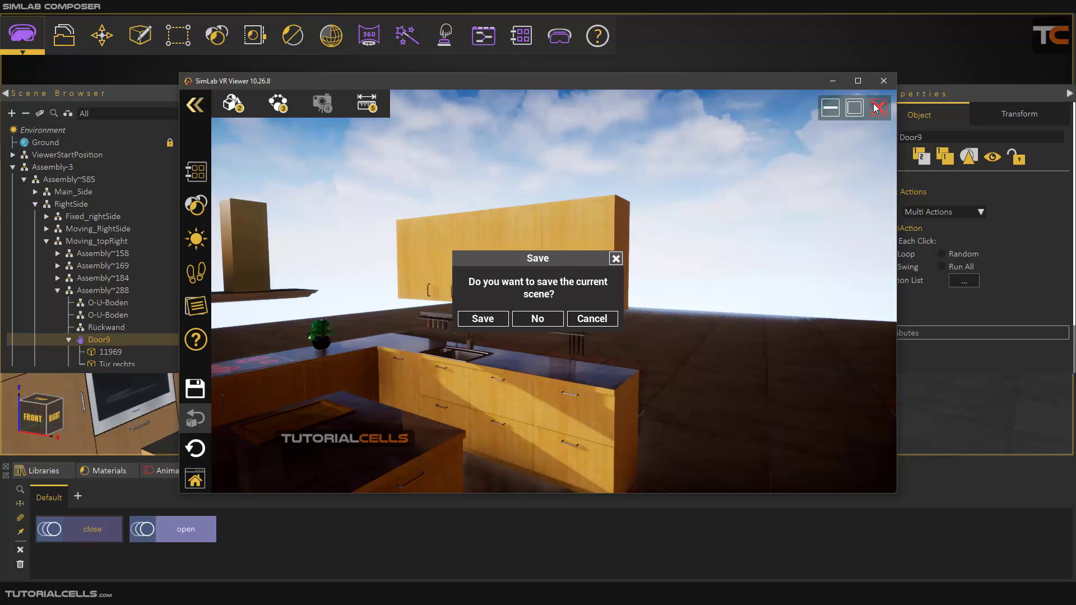
{"action": "left_click", "coordinate": [542, 321]}
Step: Inspect the panel and handle parts of the wall cabinet door beside Door9, and select the whole door, Door8
{"action": "scroll", "coordinate": [571, 321], "scroll_direction": "down", "scroll_amount": 1}
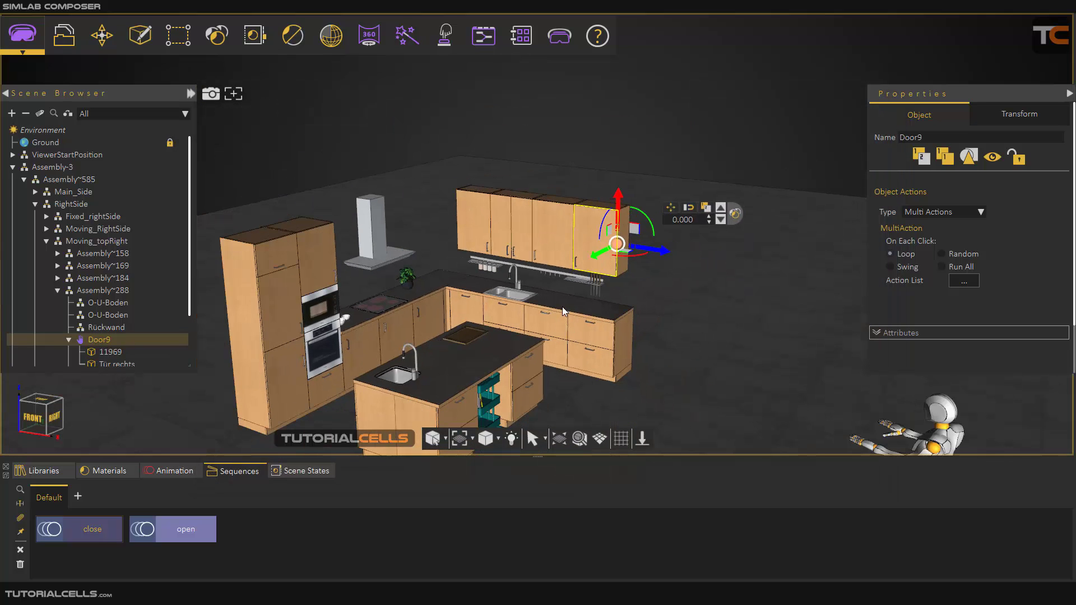
{"action": "scroll", "coordinate": [530, 312], "scroll_direction": "up", "scroll_amount": 5}
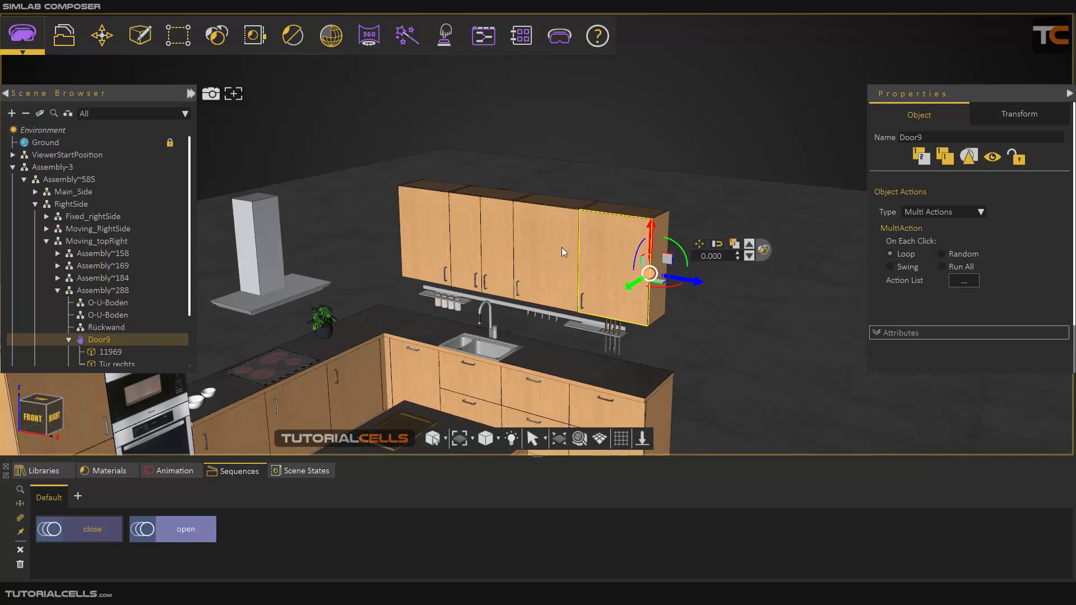
{"action": "left_click", "coordinate": [547, 253]}
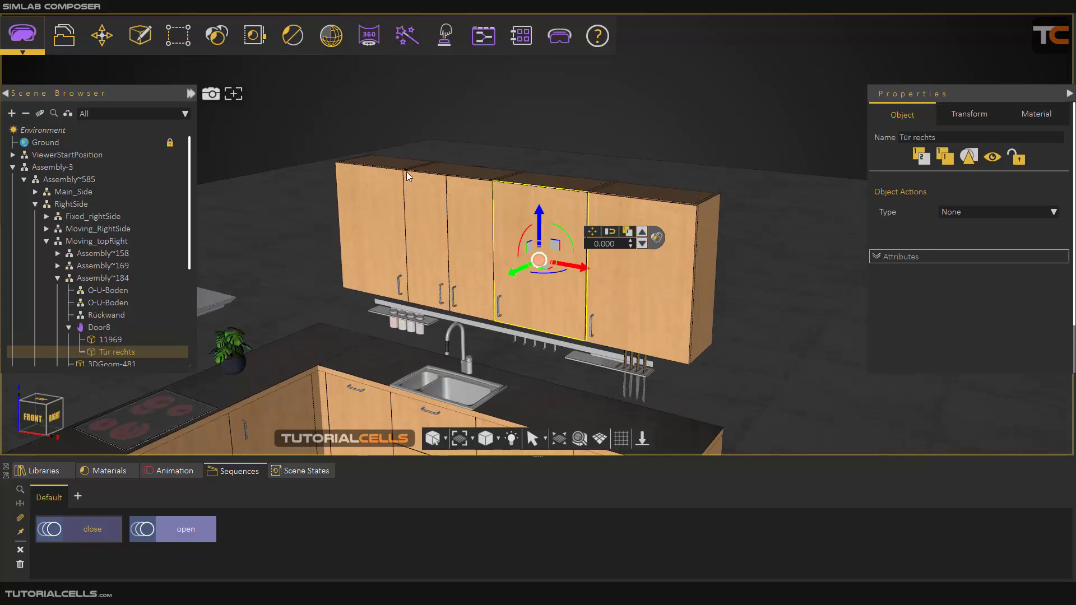
{"action": "scroll", "coordinate": [116, 304], "scroll_direction": "down", "scroll_amount": 1}
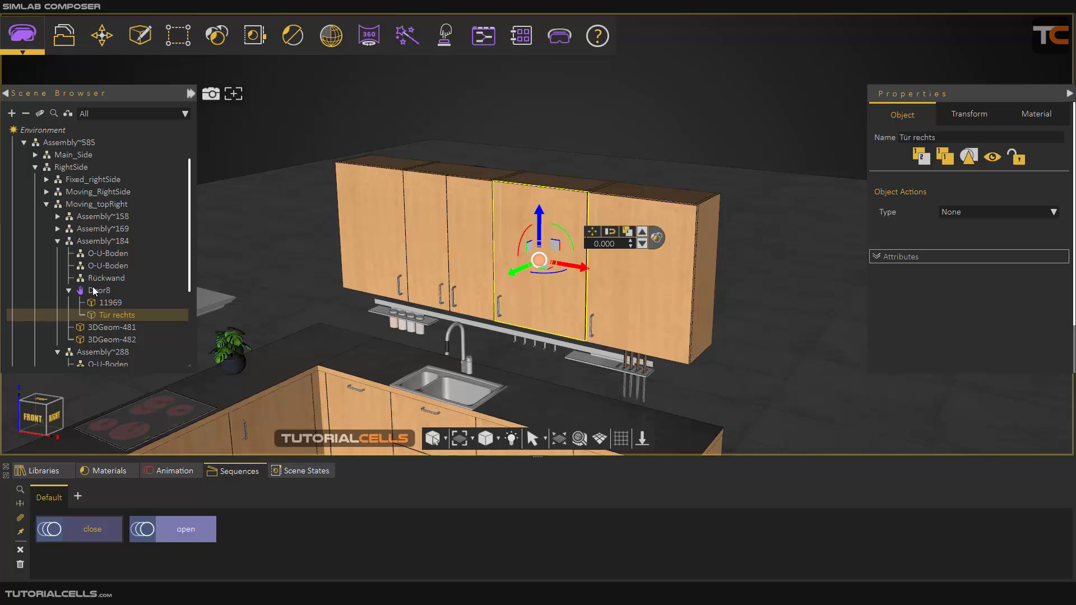
{"action": "left_click", "coordinate": [99, 290]}
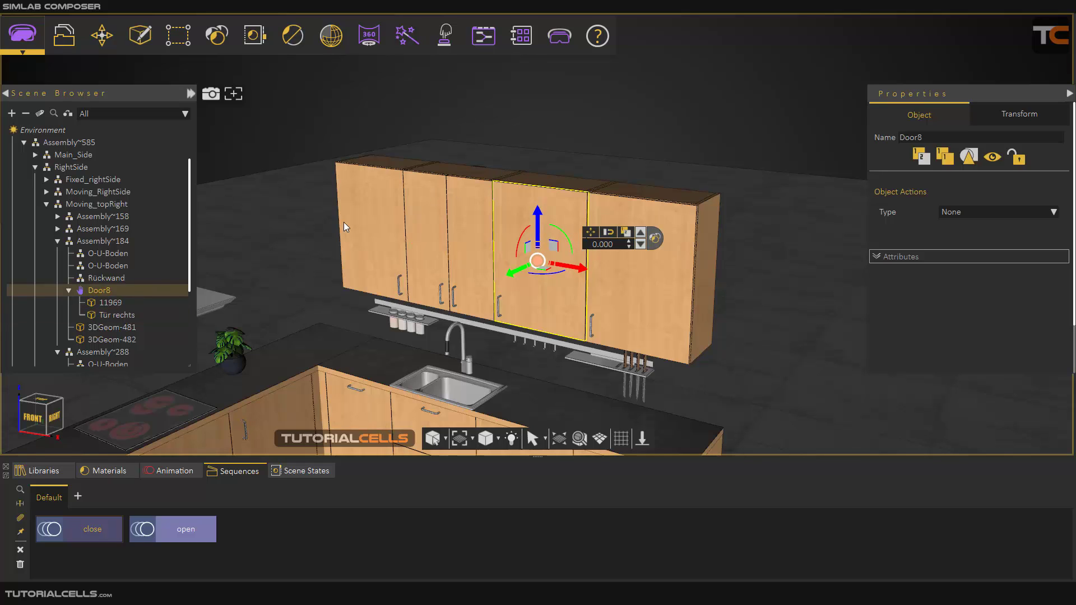
{"action": "left_click", "coordinate": [113, 304]}
{"action": "left_click", "coordinate": [113, 314]}
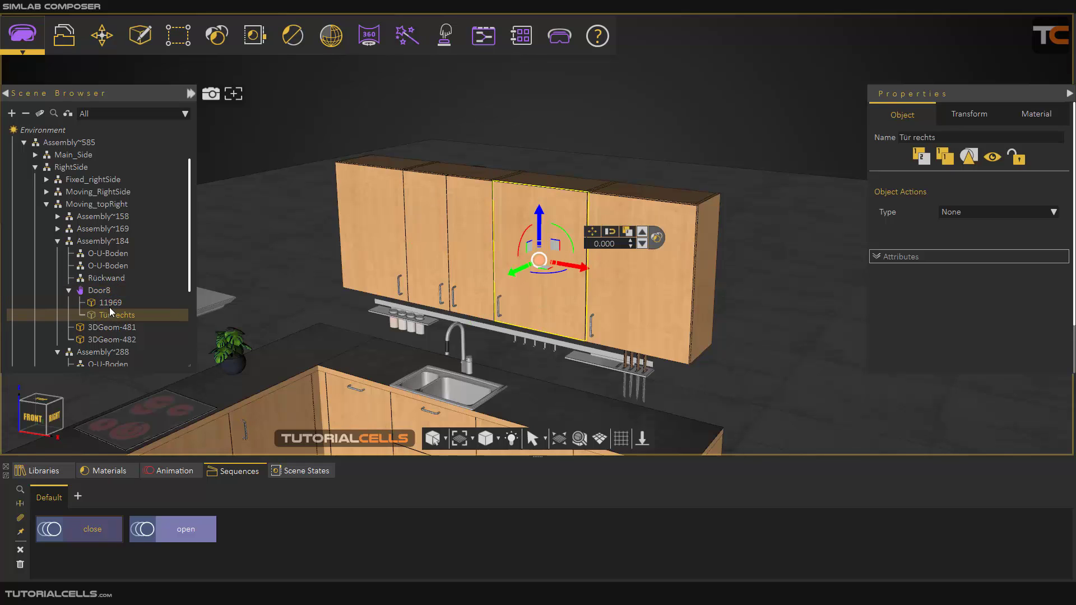
{"action": "left_click", "coordinate": [107, 301]}
{"action": "left_click", "coordinate": [106, 291]}
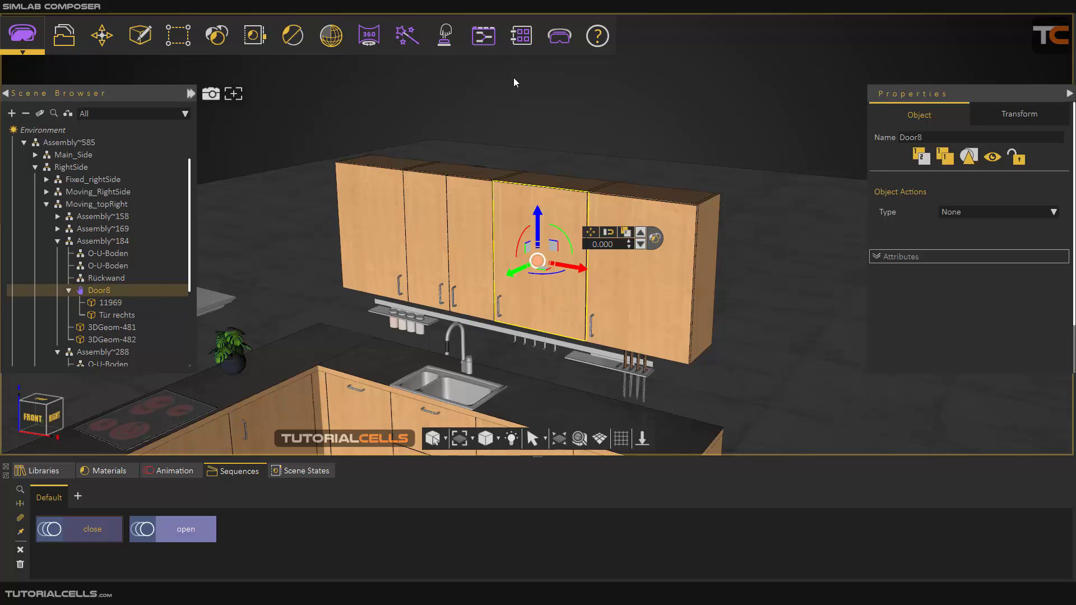
Step: Start the Door/Cabinet Animation tool for Door8 and move its dialog slightly aside
{"action": "left_click", "coordinate": [449, 43]}
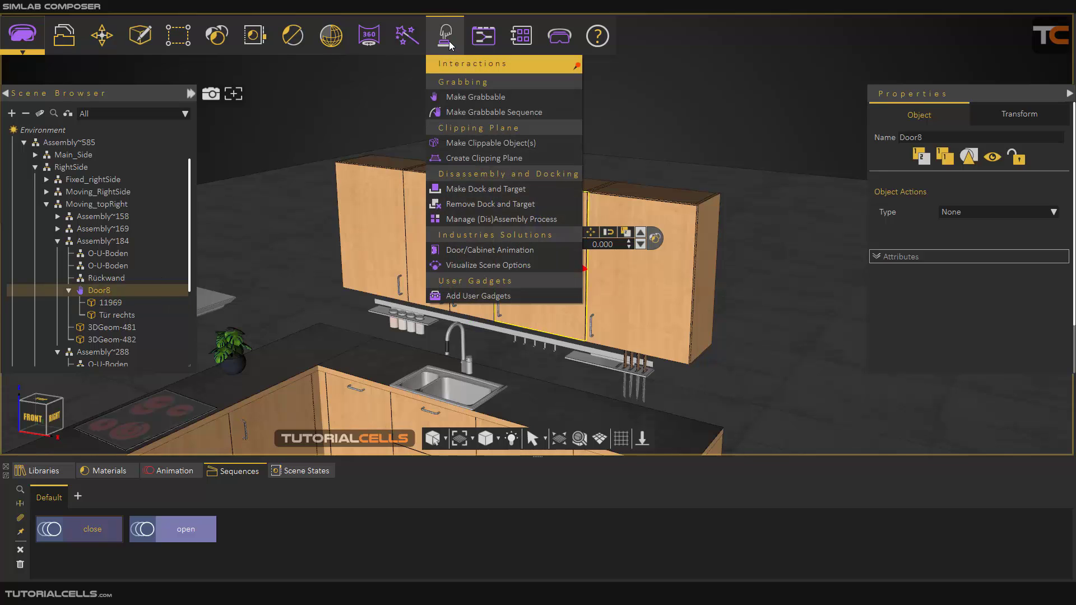
{"action": "left_click", "coordinate": [464, 254]}
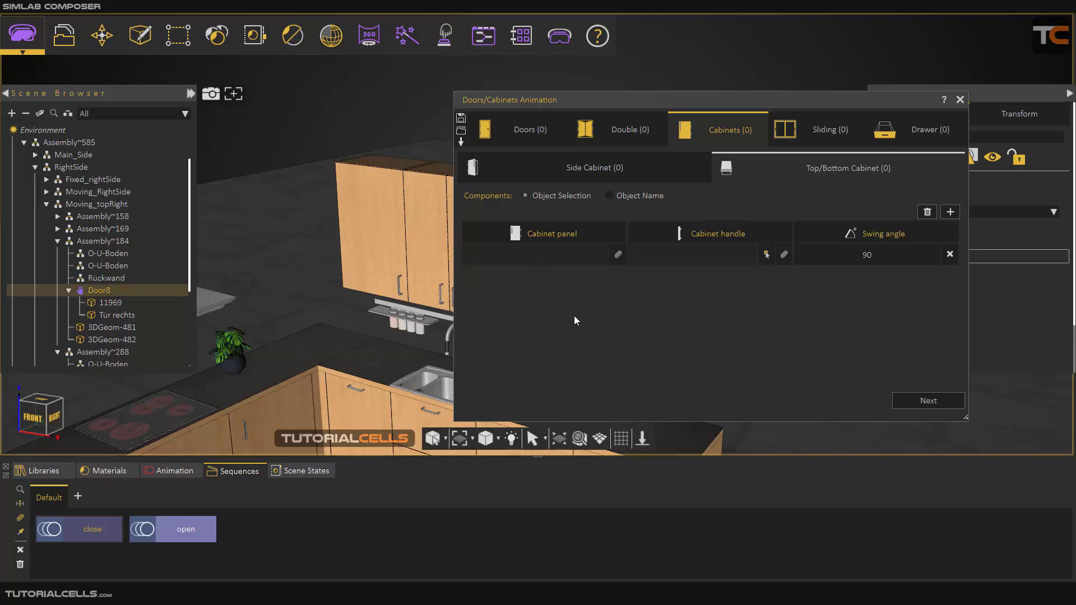
{"action": "left_click_drag", "start_coordinate": [602, 107], "coordinate": [583, 115]}
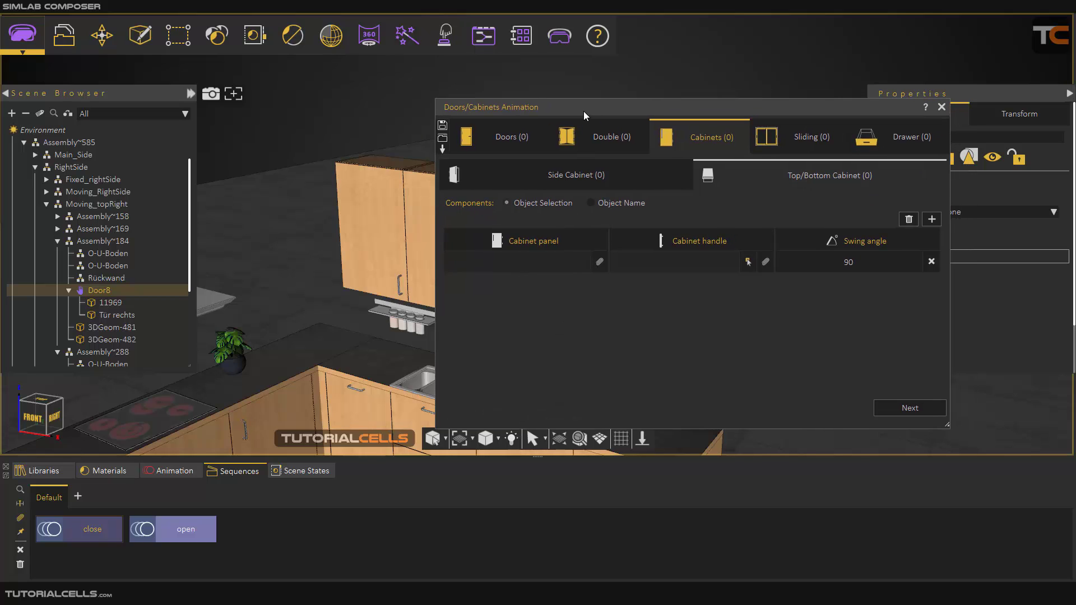
Step: Examine the animation settings offered for single doors, double doors, side cabinets and top/bottom cabinets, comparing them with the kitchen's cabinets
{"action": "left_click", "coordinate": [487, 144]}
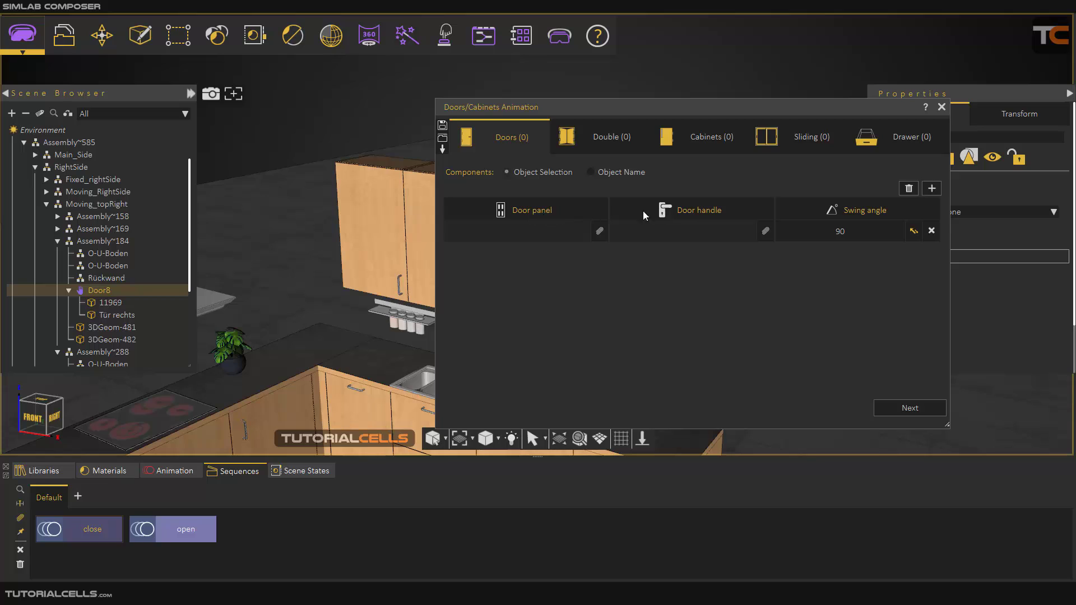
{"action": "left_click", "coordinate": [601, 136]}
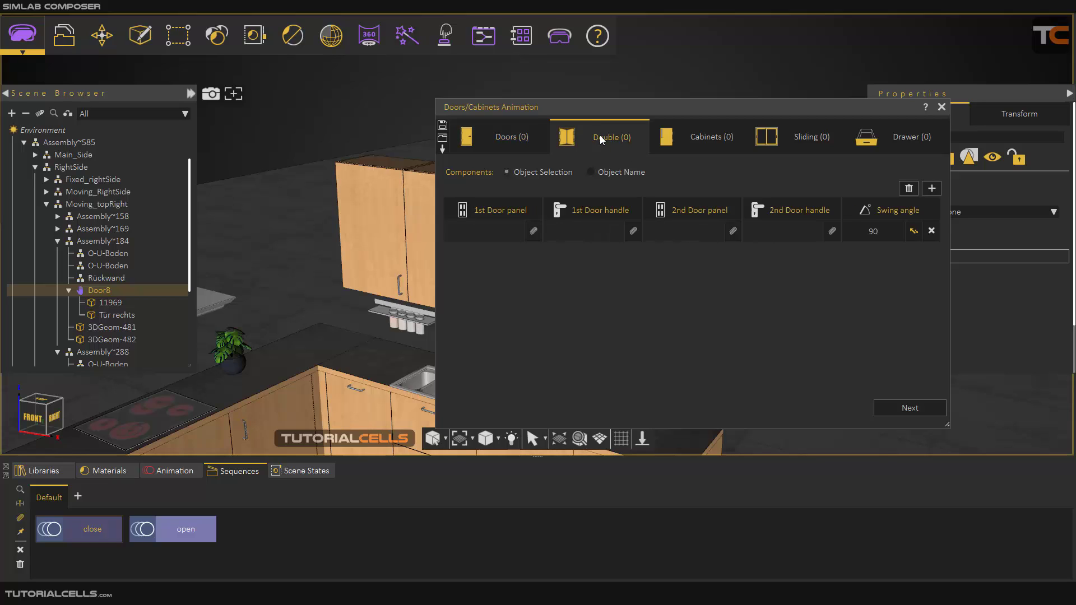
{"action": "left_click", "coordinate": [678, 140]}
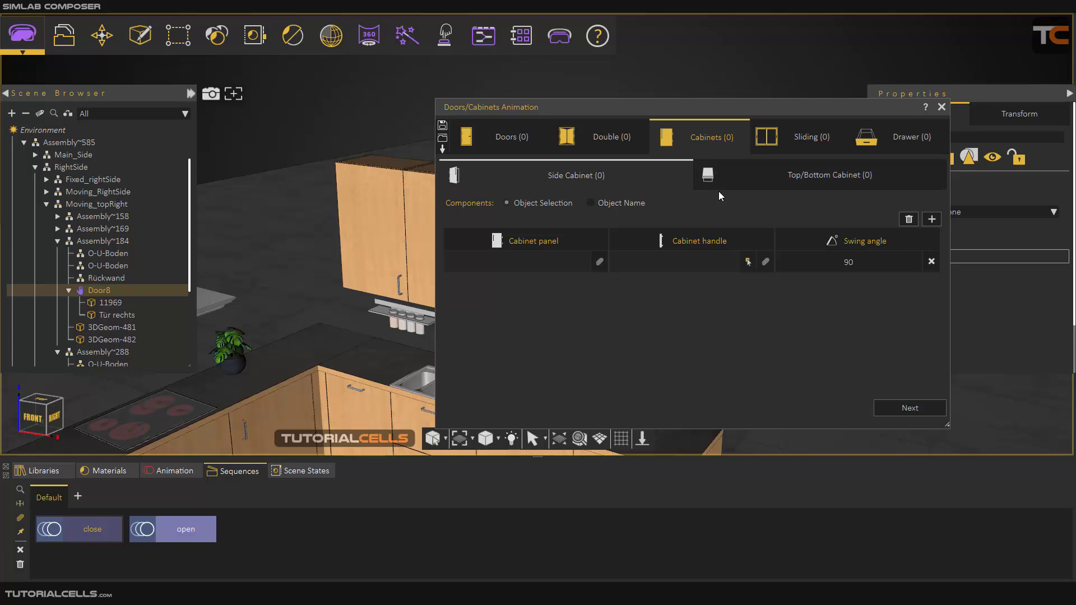
{"action": "left_click", "coordinate": [735, 185]}
{"action": "scroll", "coordinate": [359, 270], "scroll_direction": "down", "scroll_amount": 5}
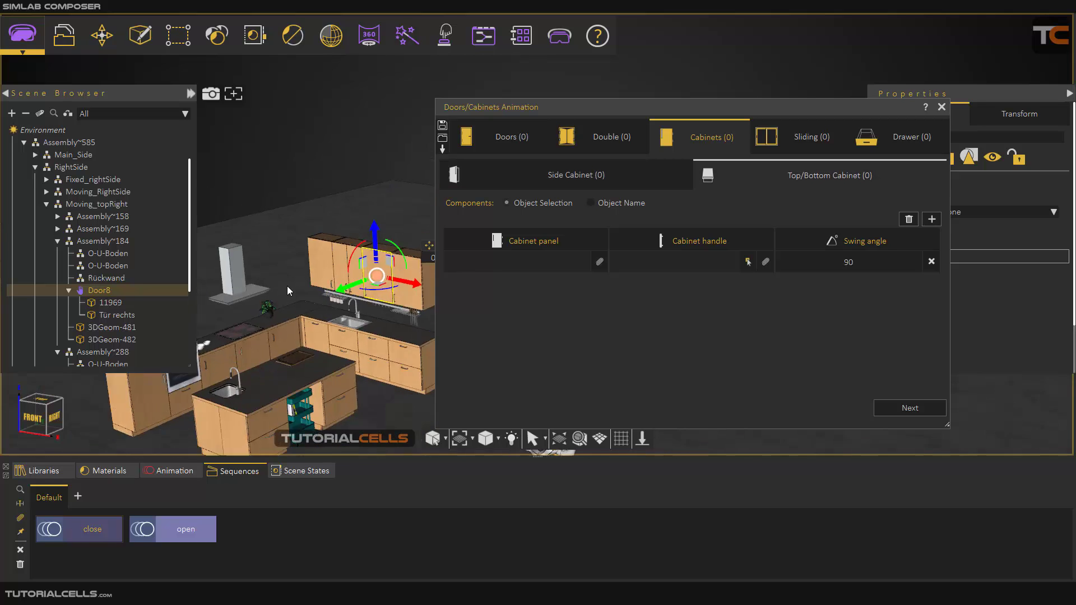
{"action": "scroll", "coordinate": [352, 254], "scroll_direction": "up", "scroll_amount": 5}
{"action": "scroll", "coordinate": [350, 253], "scroll_direction": "down", "scroll_amount": 5}
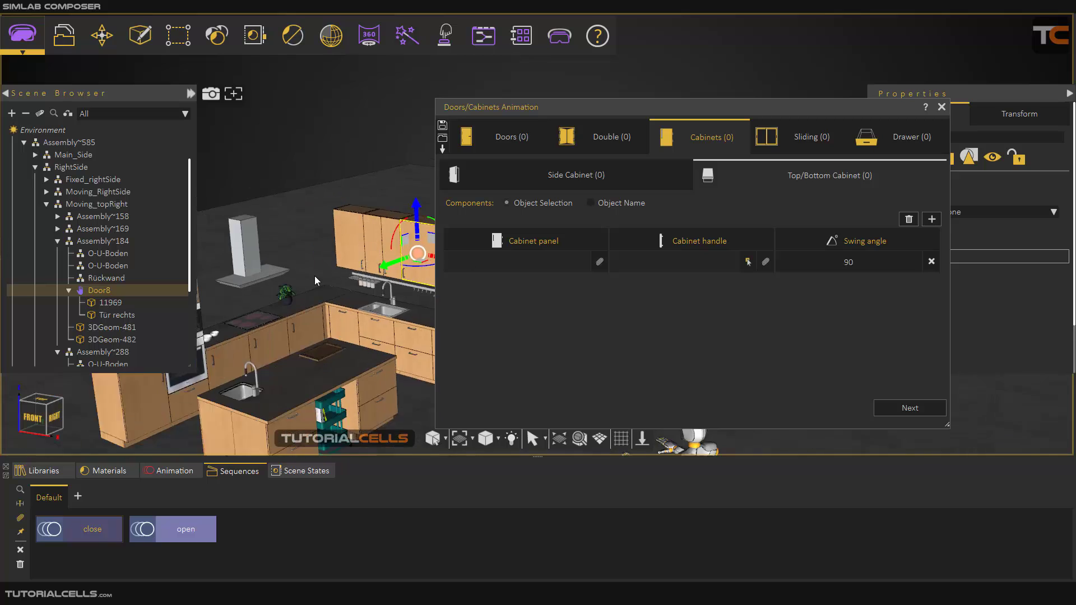
{"action": "scroll", "coordinate": [262, 269], "scroll_direction": "up", "scroll_amount": 5}
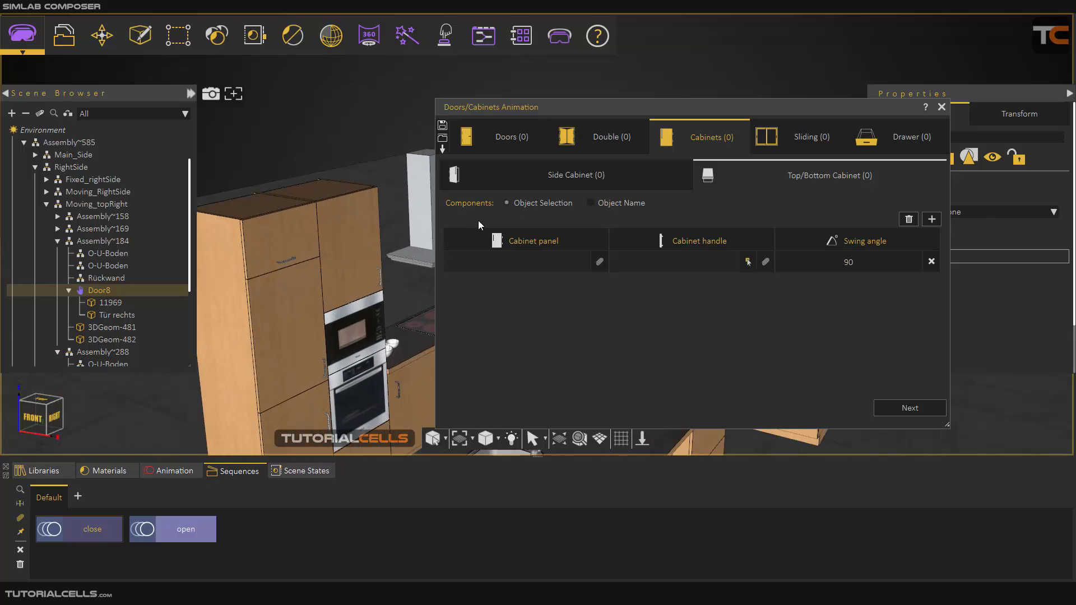
Step: Examine the animation settings for sliding windows, automatic doors, garage doors and drawers
{"action": "left_click", "coordinate": [789, 134]}
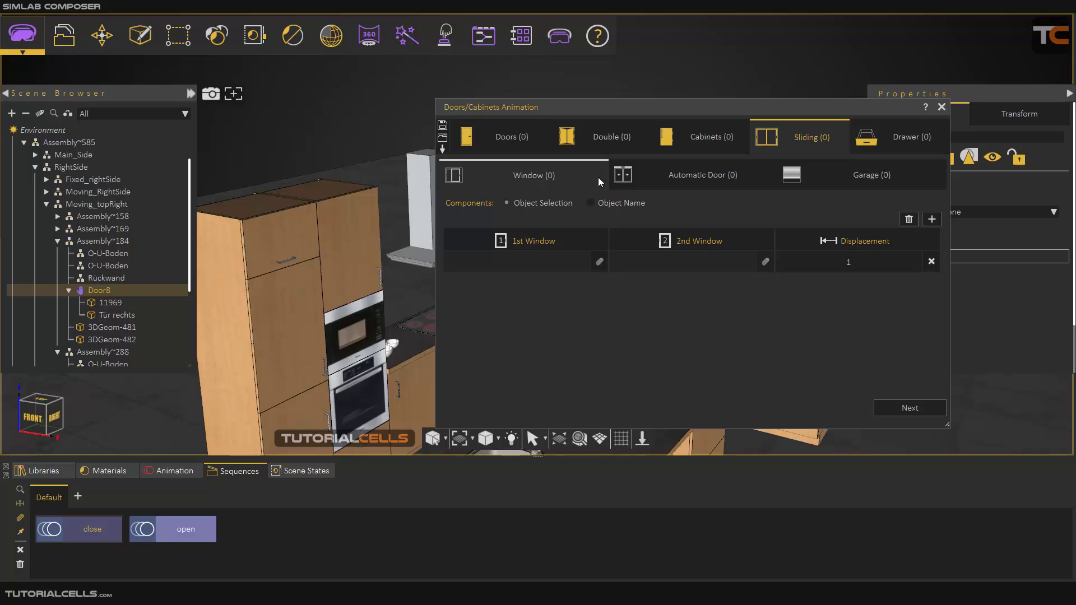
{"action": "left_click", "coordinate": [663, 178]}
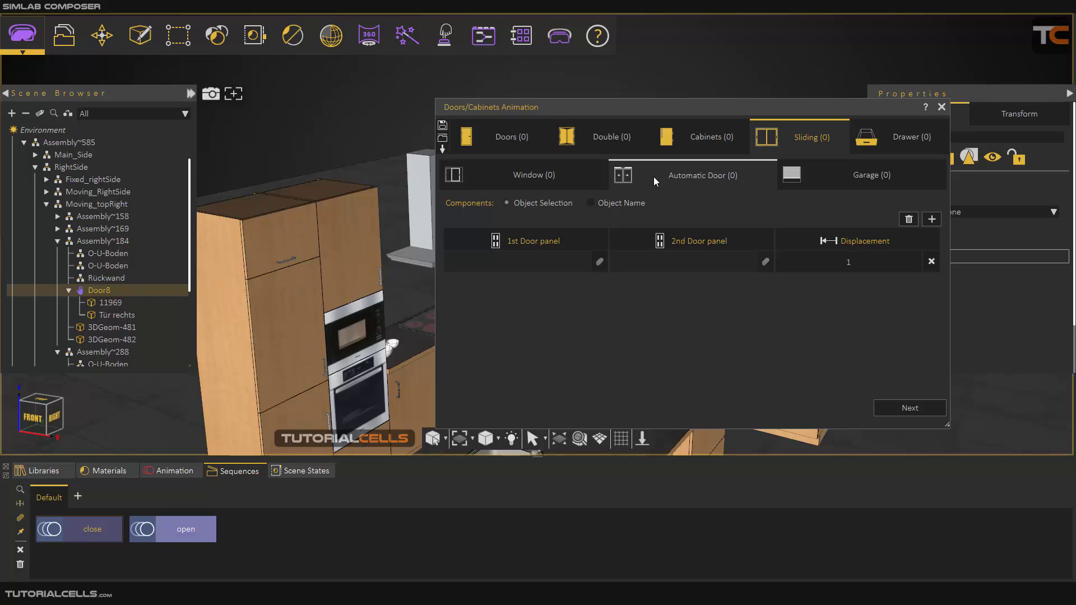
{"action": "left_click", "coordinate": [861, 182]}
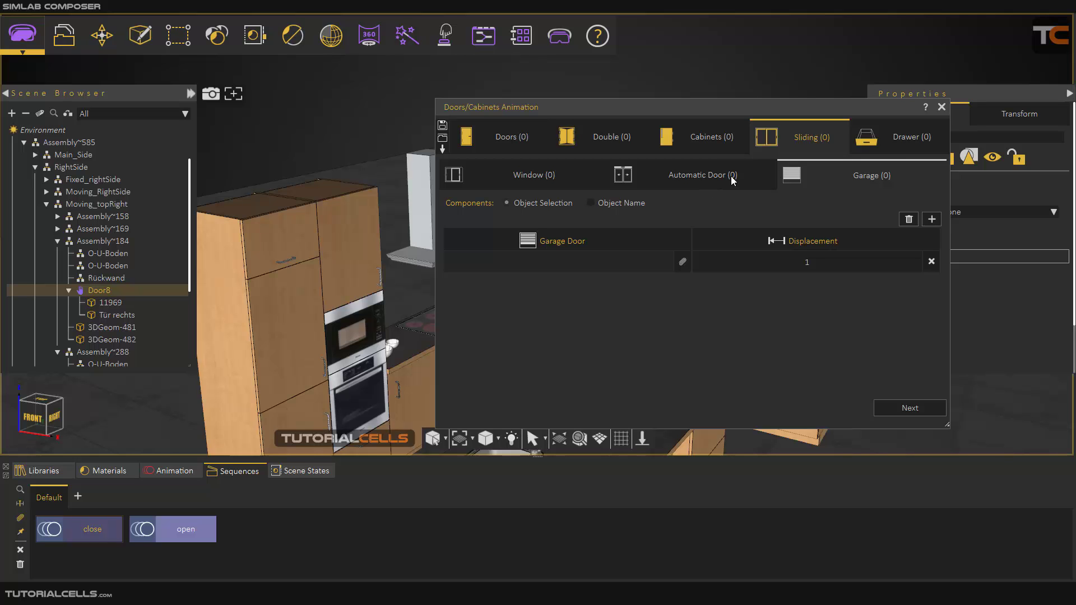
{"action": "left_click", "coordinate": [886, 150]}
{"action": "scroll", "coordinate": [313, 365], "scroll_direction": "down", "scroll_amount": 6}
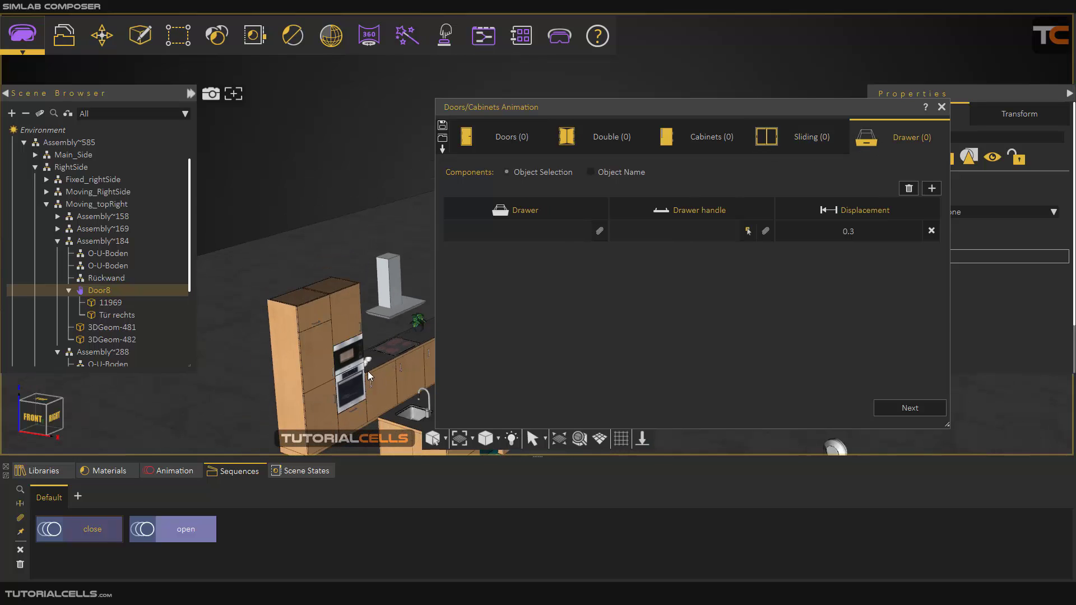
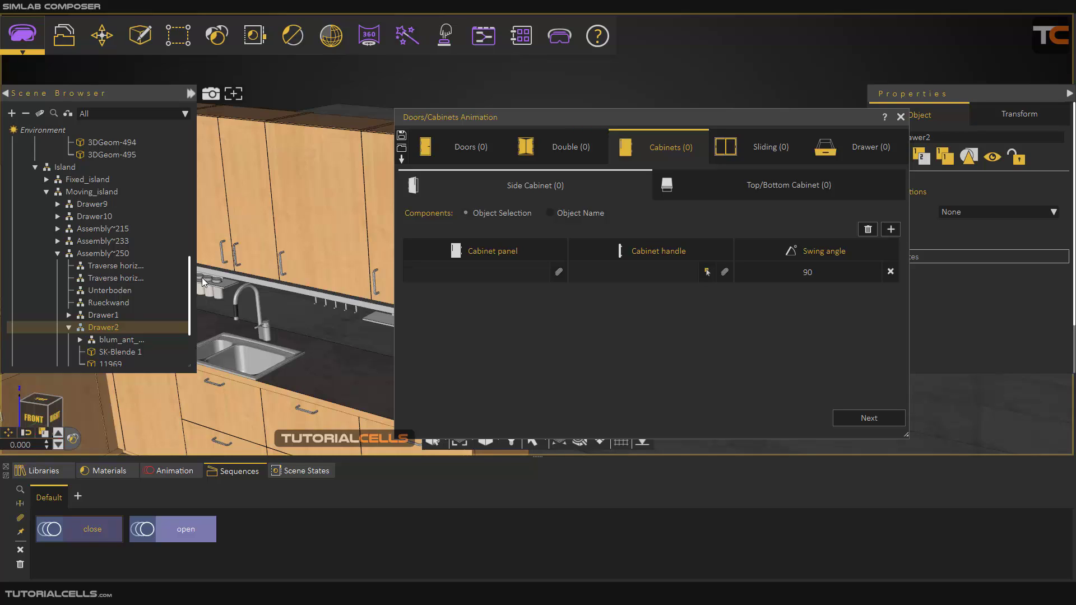
Step: Keep the side cabinet components defined by object selection and assign the whole door, Door8, as the cabinet panel
{"action": "left_click", "coordinate": [557, 214]}
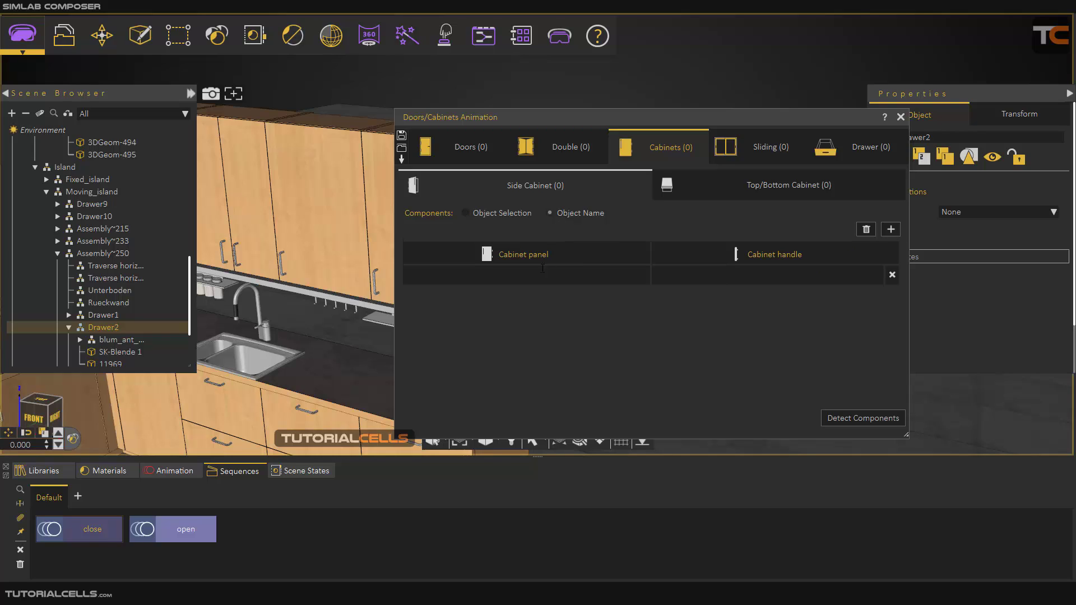
{"action": "left_click", "coordinate": [487, 214]}
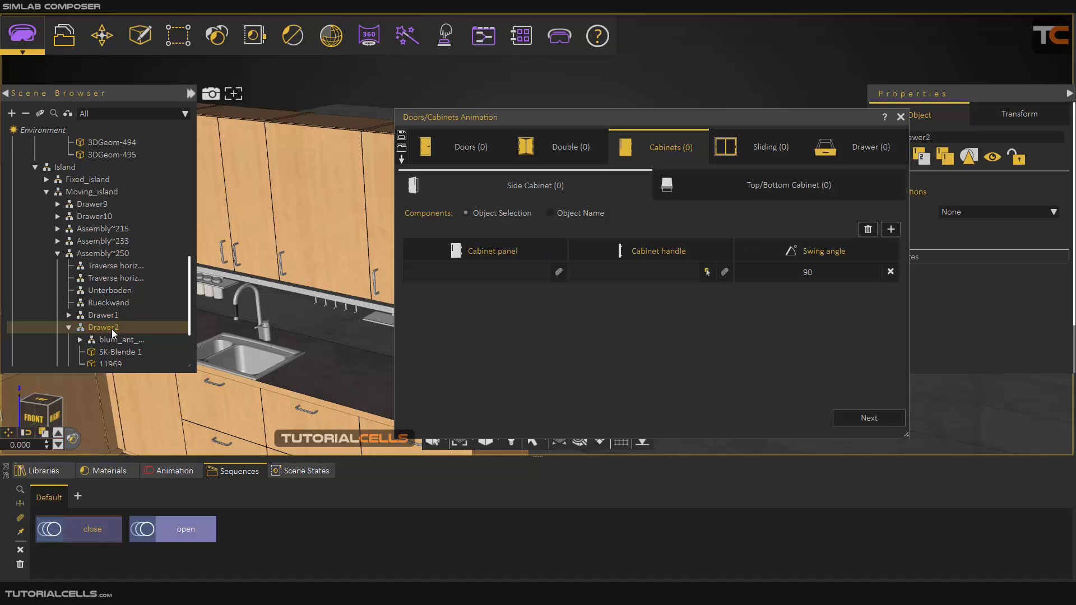
{"action": "left_click", "coordinate": [281, 214]}
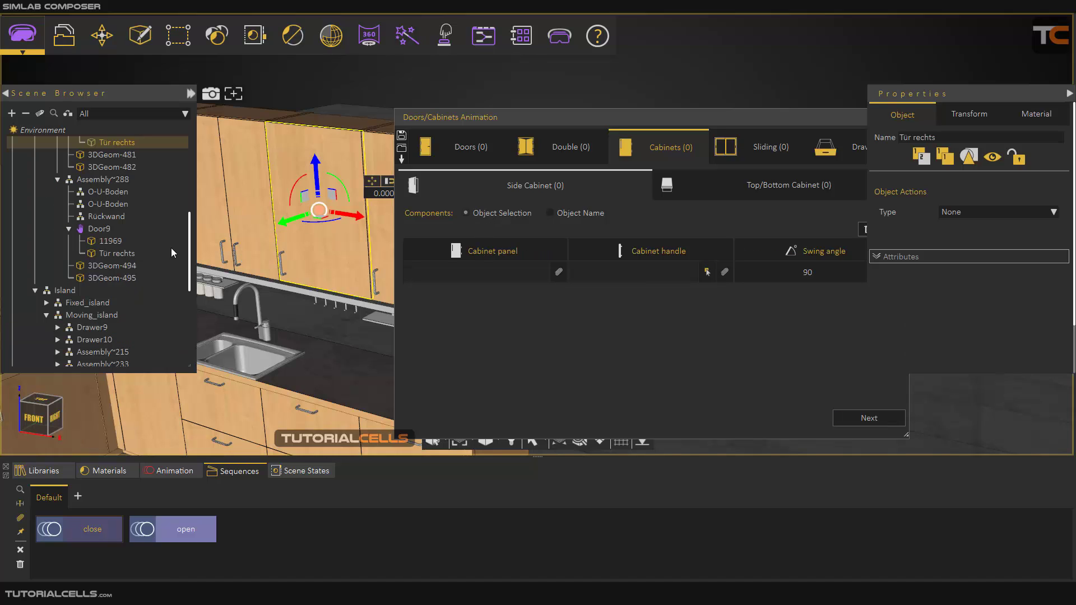
{"action": "scroll", "coordinate": [123, 252], "scroll_direction": "up", "scroll_amount": 2}
{"action": "scroll", "coordinate": [122, 251], "scroll_direction": "up", "scroll_amount": 1}
{"action": "left_click", "coordinate": [99, 229]}
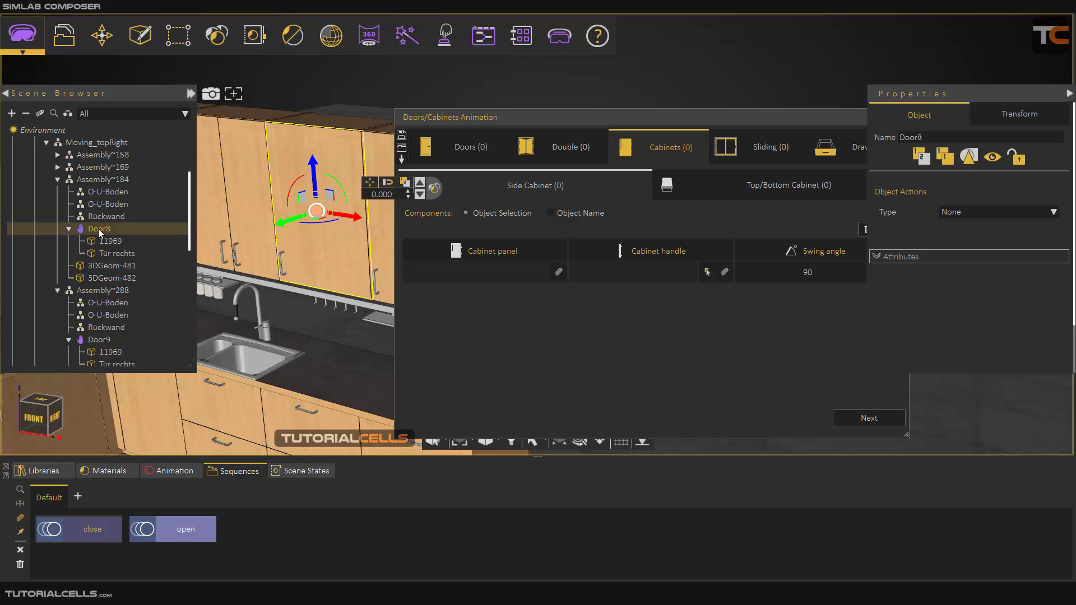
{"action": "left_click_drag", "start_coordinate": [280, 222], "coordinate": [253, 232]}
{"action": "left_click", "coordinate": [558, 273]}
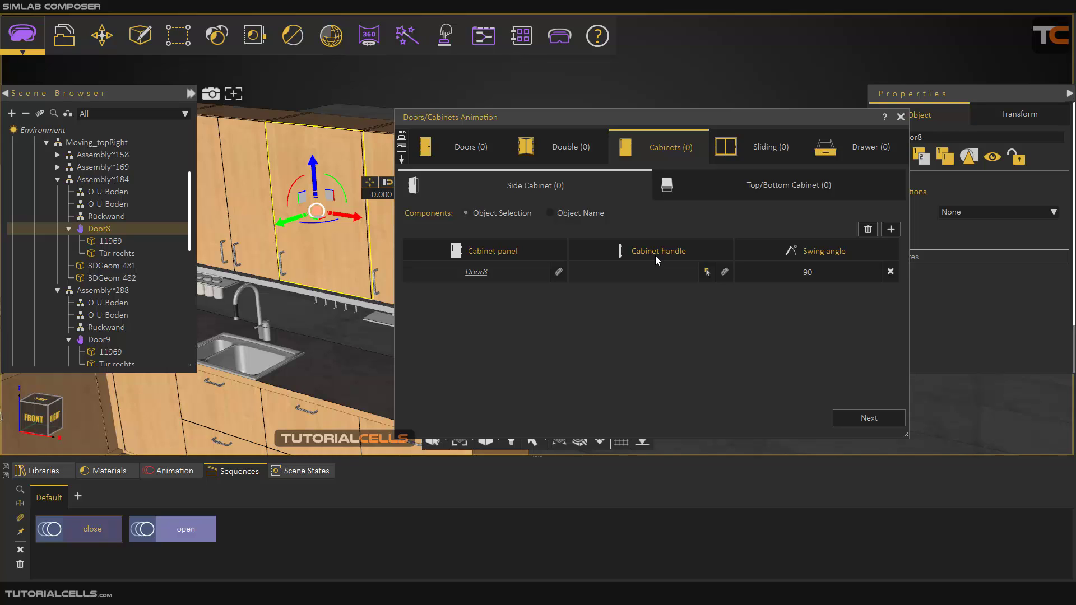
Step: Assign Door8's part 11969 as the cabinet handle with a swing angle of 90, and proceed to the animation output options
{"action": "left_click", "coordinate": [112, 241]}
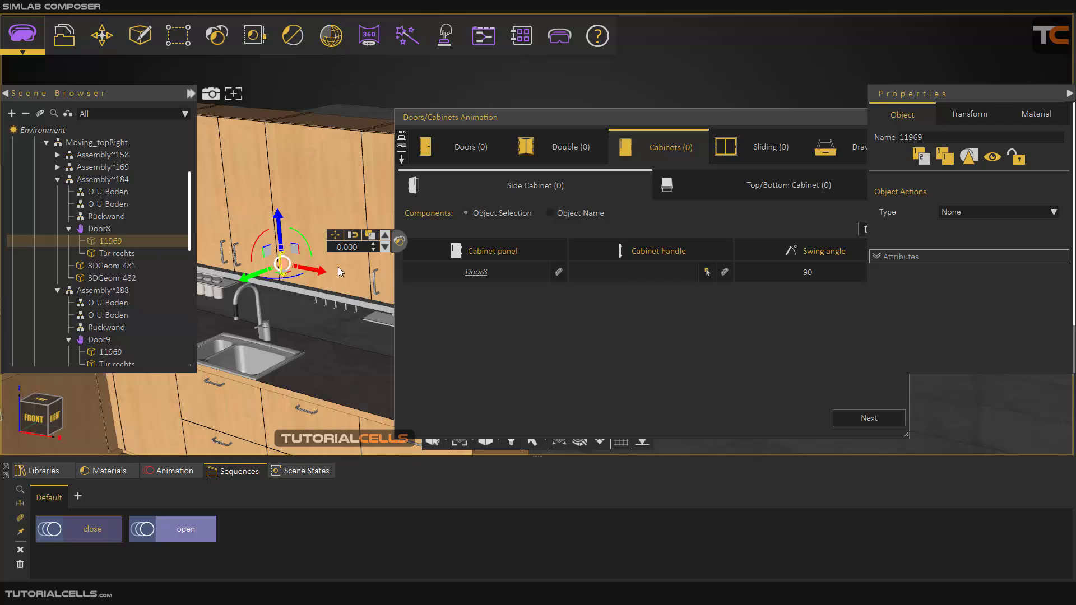
{"action": "left_click", "coordinate": [725, 273]}
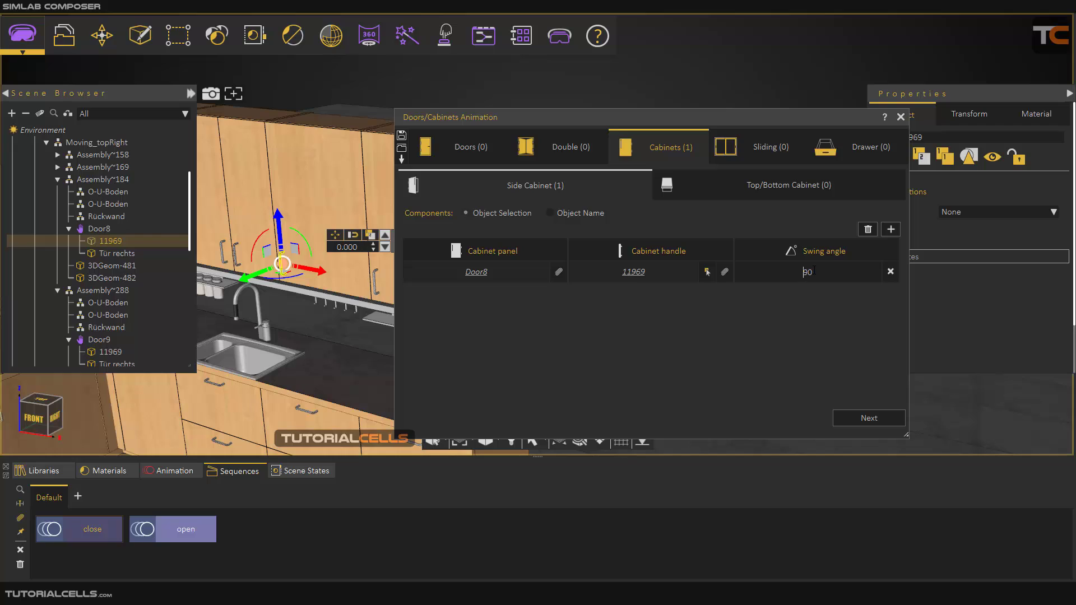
{"action": "double_click", "coordinate": [797, 275]}
{"action": "left_click", "coordinate": [862, 425]}
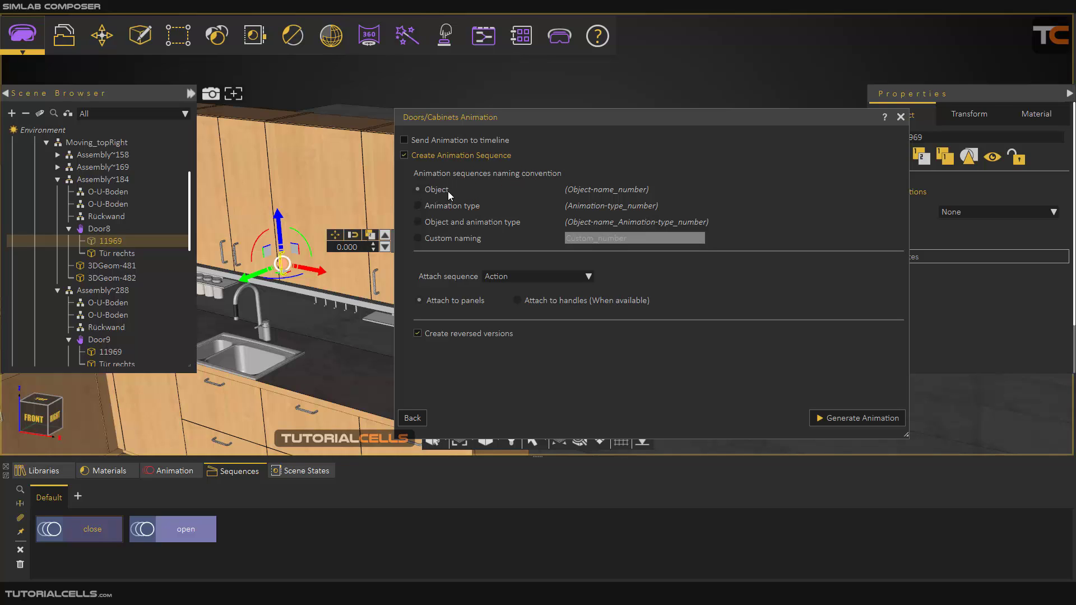
Step: Generate Door8's animation sequences named by object, attached to panels as an action, with reversed versions, and close the tool
{"action": "left_click", "coordinate": [511, 276]}
{"action": "left_click", "coordinate": [515, 278]}
{"action": "left_click_drag", "start_coordinate": [801, 123], "coordinate": [781, 119]}
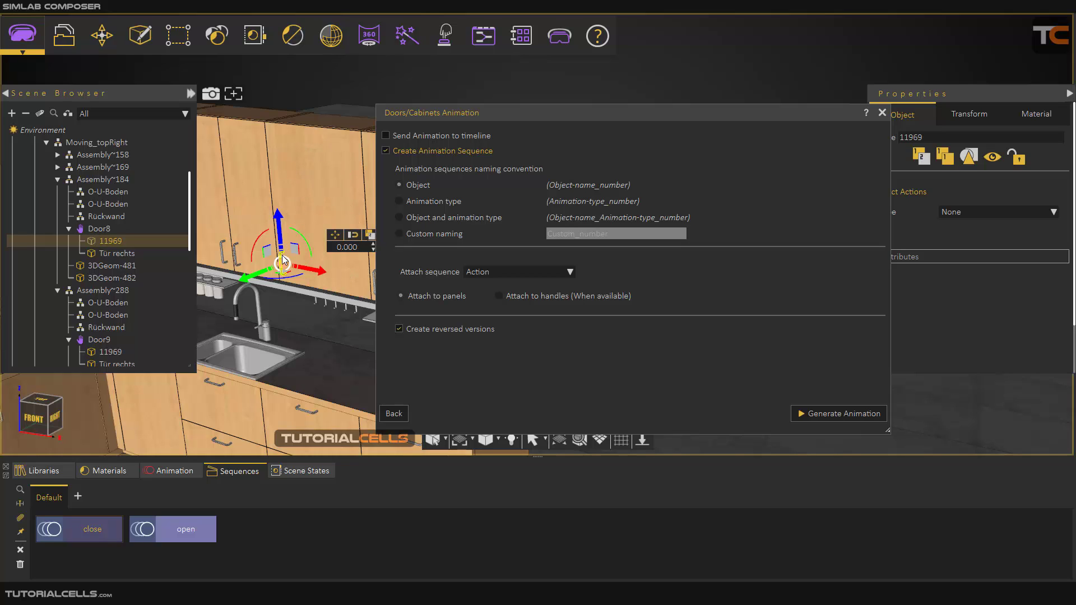
{"action": "left_click", "coordinate": [496, 298]}
{"action": "left_click", "coordinate": [847, 416]}
{"action": "left_click", "coordinate": [700, 282]}
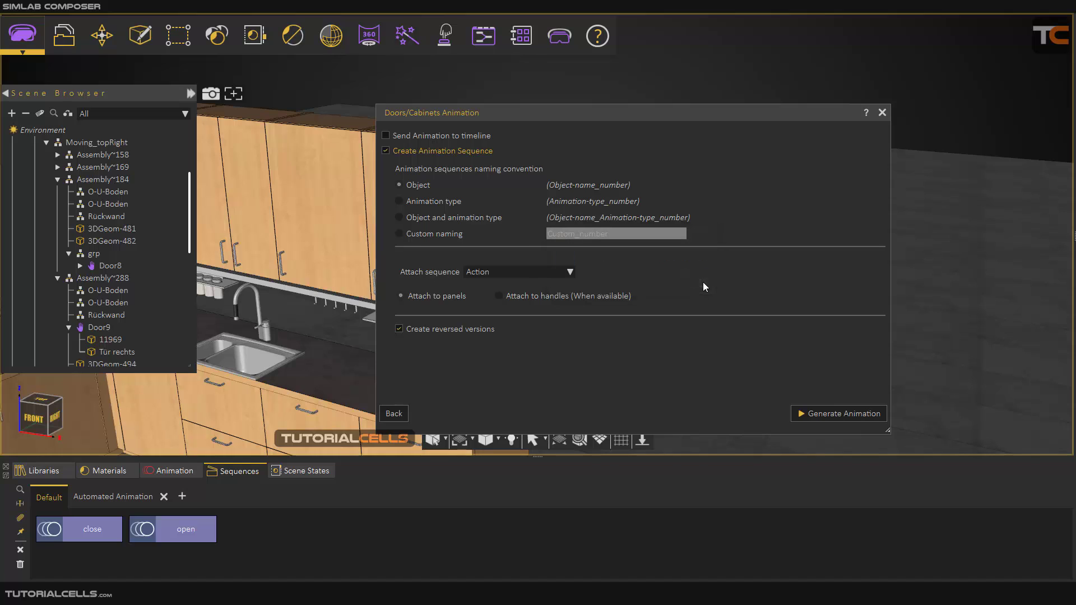
{"action": "left_click", "coordinate": [881, 113]}
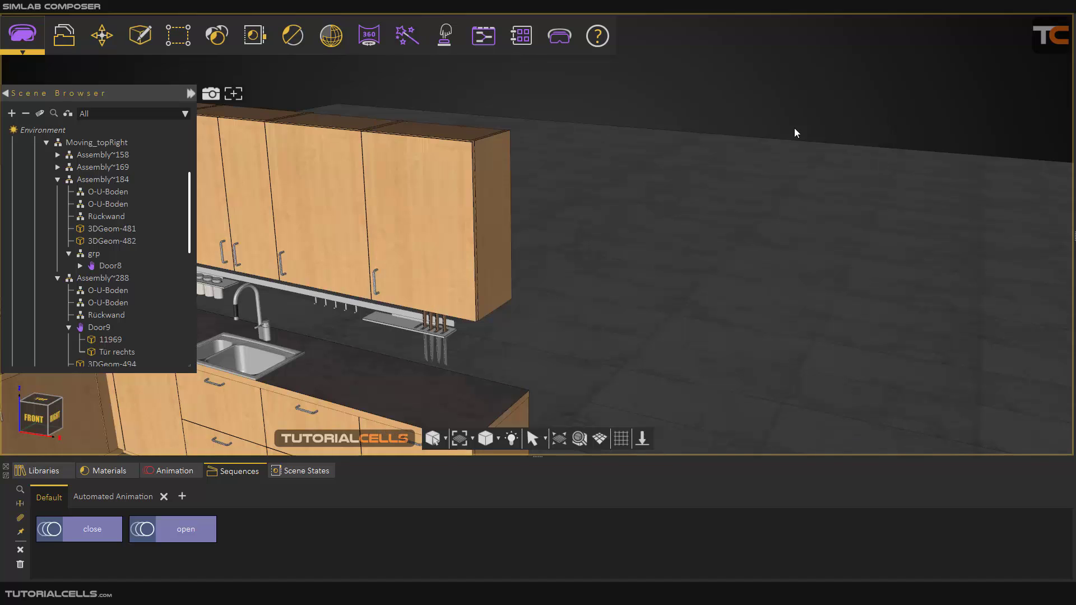
Step: Select the animated wall cabinet door and inspect the object actions of Door8 and its parent group grp
{"action": "left_click", "coordinate": [332, 193]}
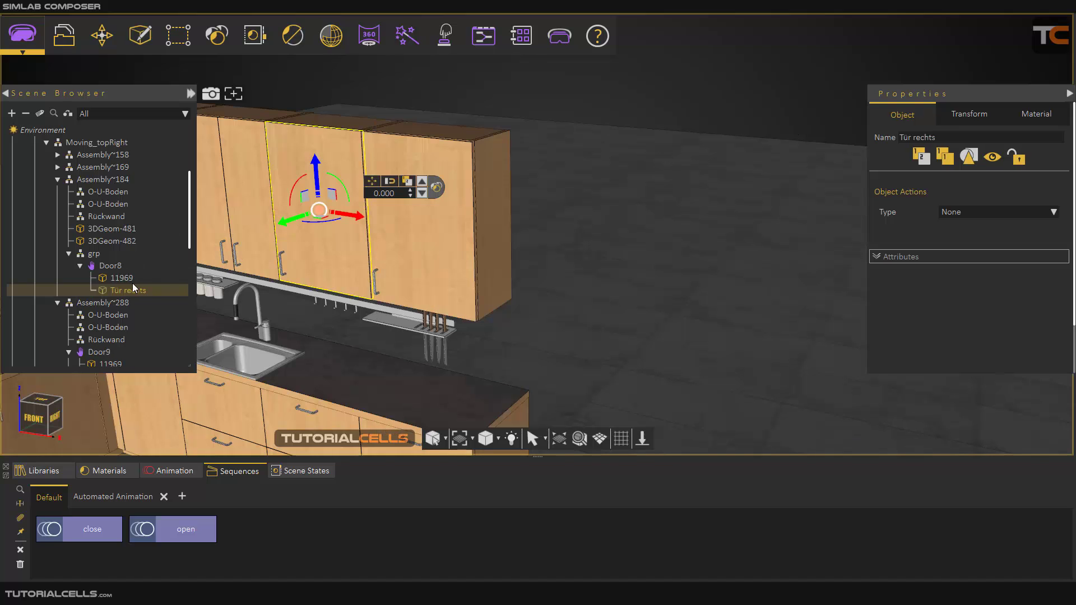
{"action": "left_click", "coordinate": [105, 265]}
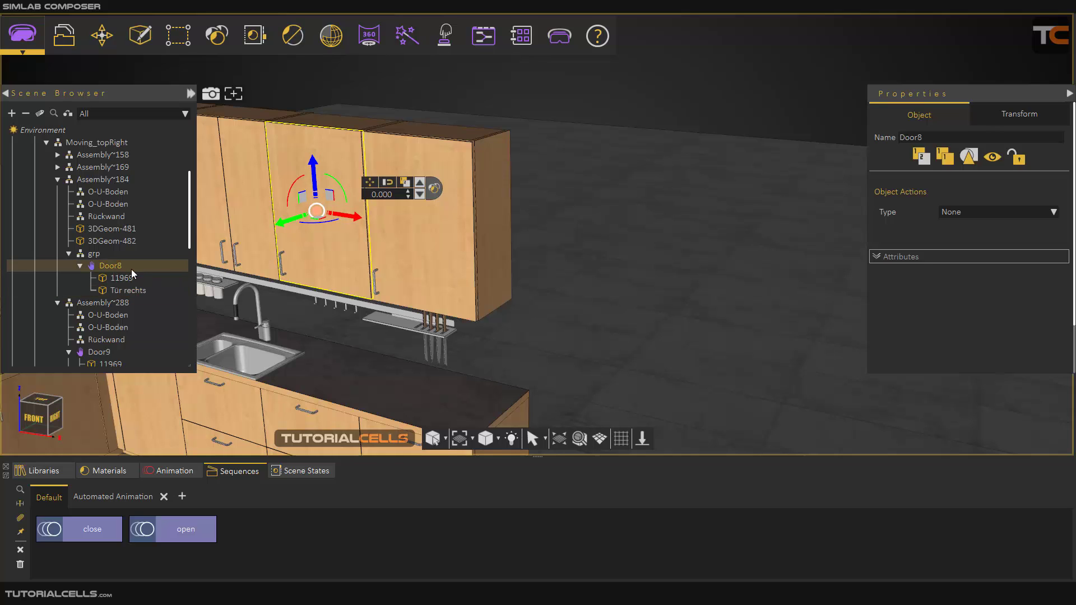
{"action": "middle_click_drag", "start_coordinate": [279, 211], "coordinate": [335, 224]}
{"action": "left_click", "coordinate": [94, 254]}
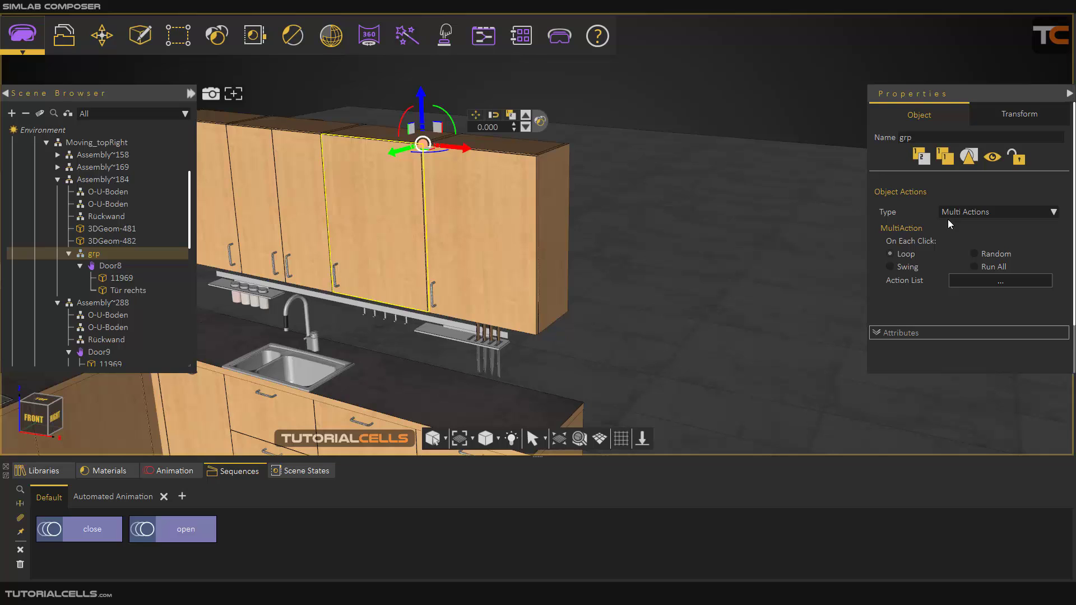
Step: Show the scene in SimLab VR Viewer, test opening and closing the Door8 cabinet door, and exit the viewer
{"action": "left_click", "coordinate": [559, 36]}
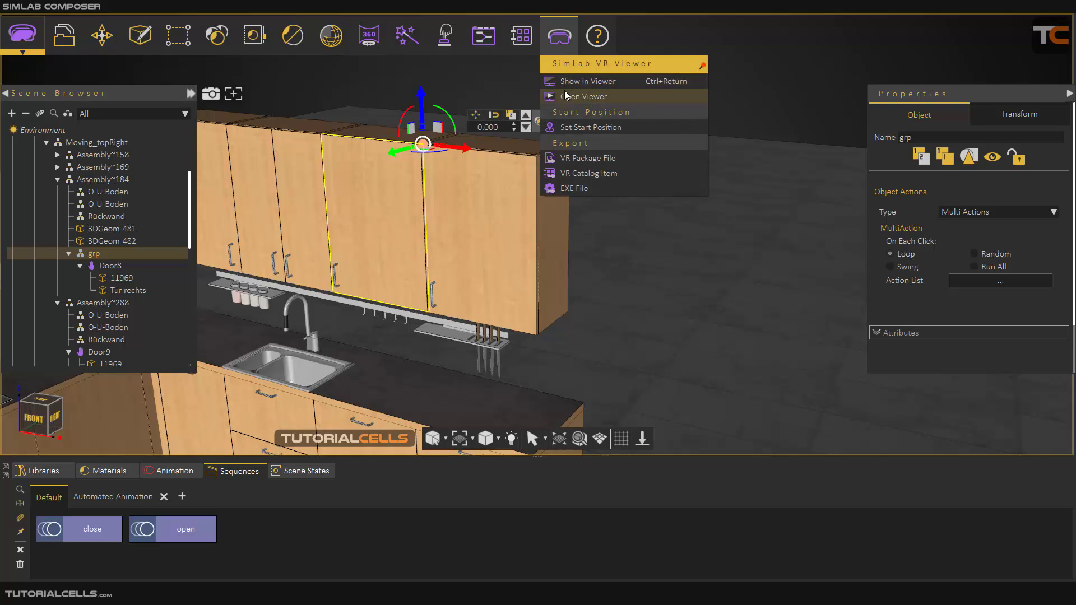
{"action": "left_click", "coordinate": [572, 86]}
{"action": "left_click", "coordinate": [432, 272]}
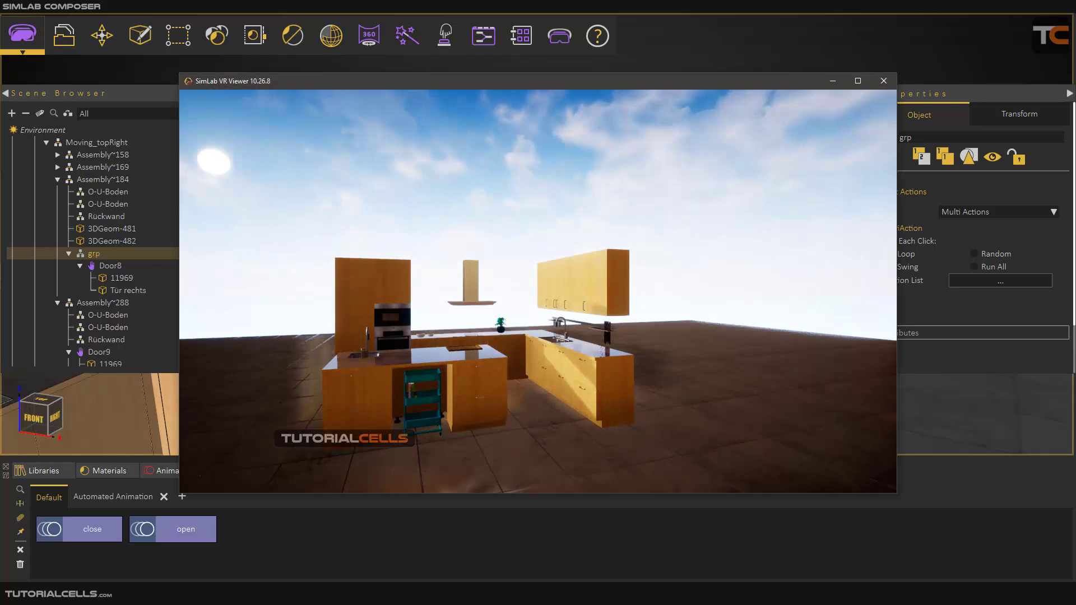
{"action": "key", "text": "w"}
{"action": "key", "text": "w"}
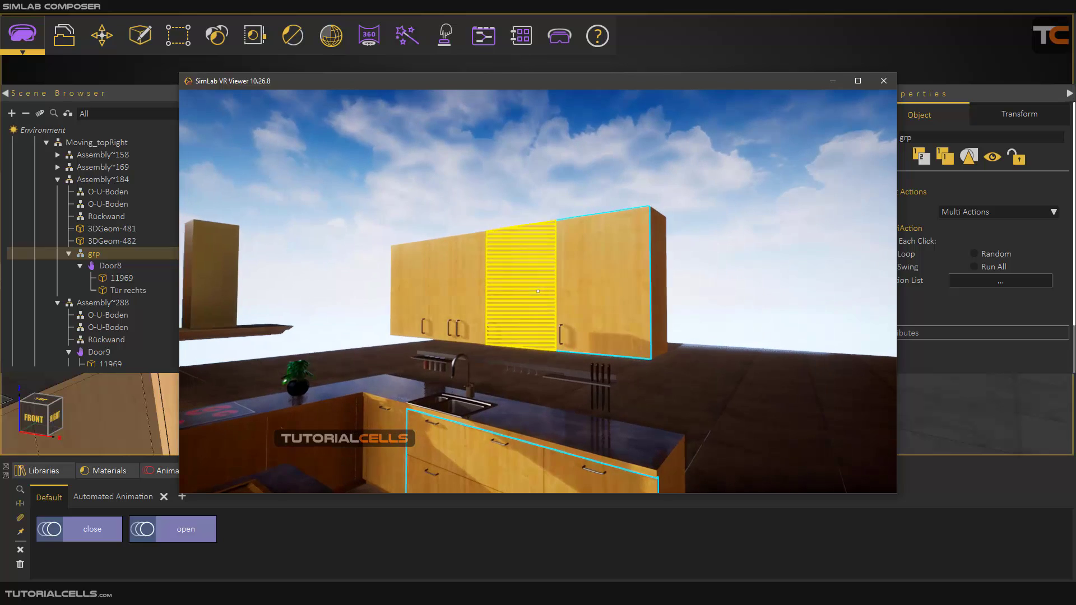
{"action": "left_click", "coordinate": [538, 292]}
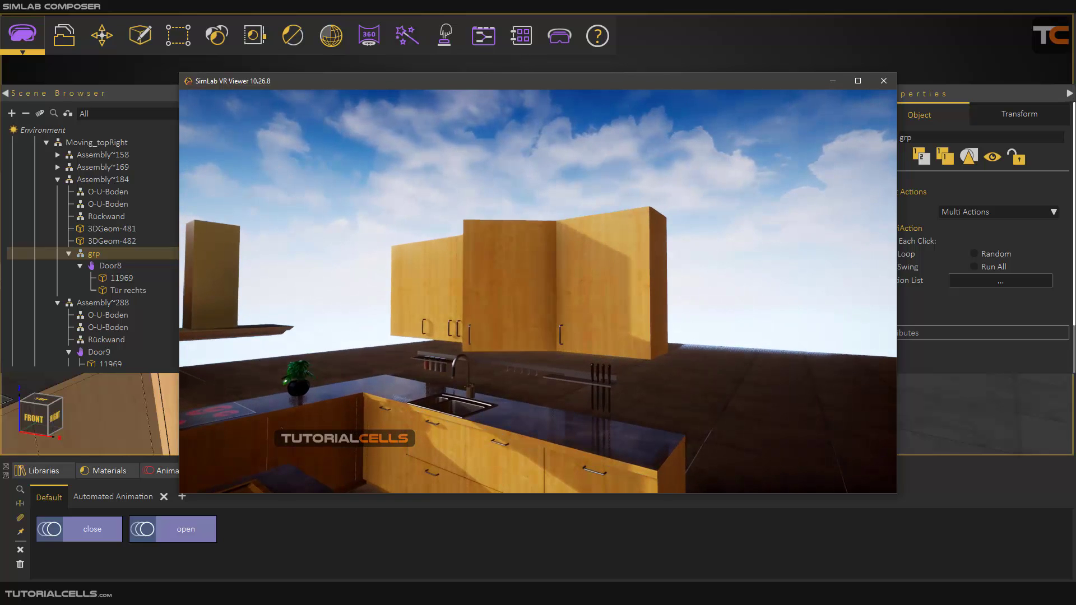
{"action": "key", "text": "a"}
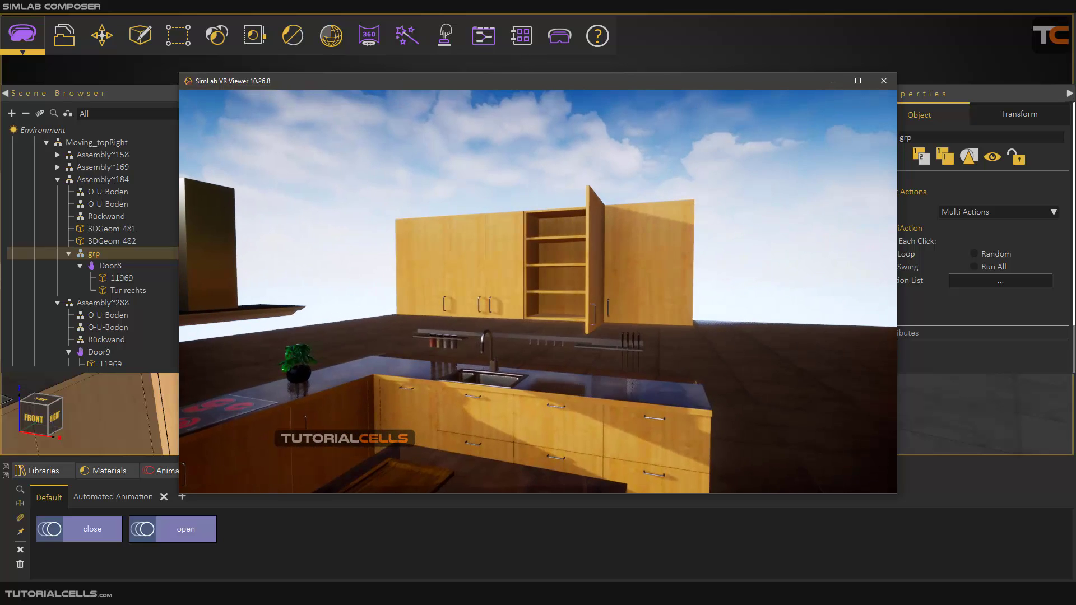
{"action": "left_click", "coordinate": [538, 291]}
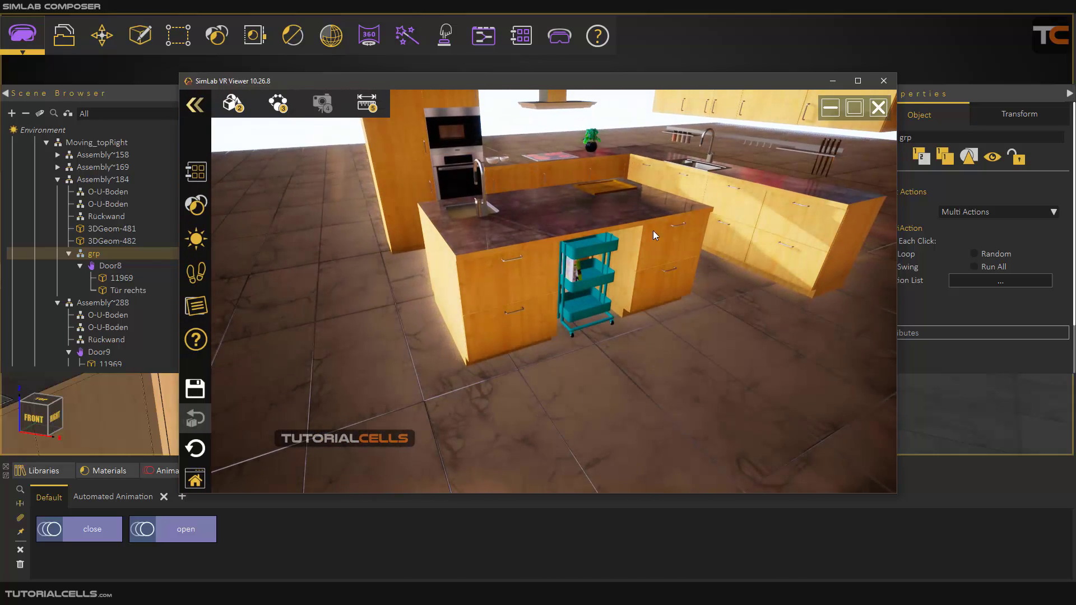
{"action": "left_click", "coordinate": [879, 107]}
{"action": "left_click", "coordinate": [538, 319]}
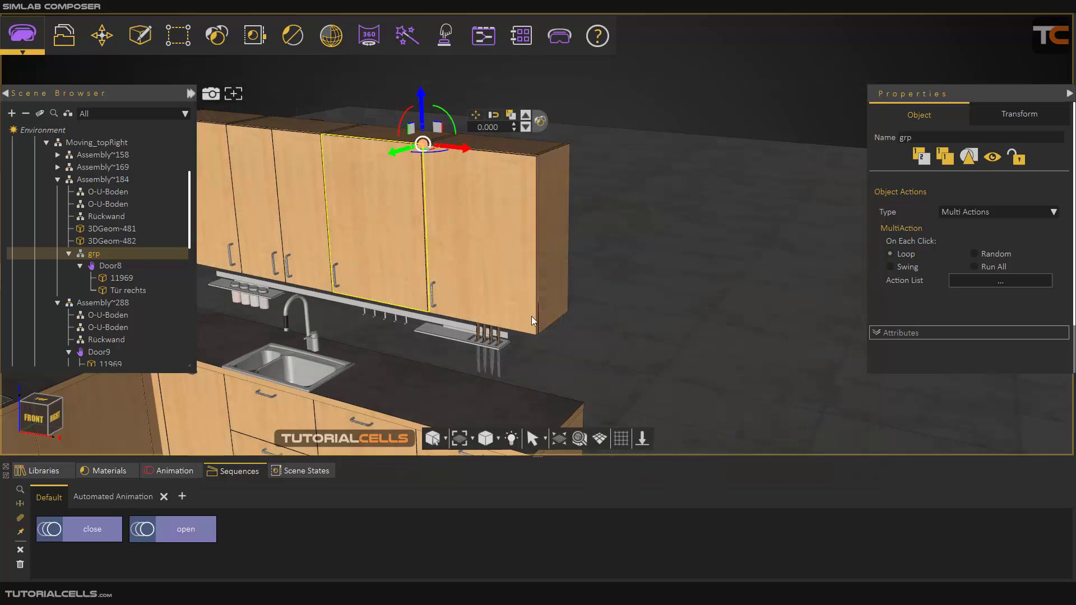
Step: Select the whole lower drawer at the near corner of the kitchen island, Drawer2
{"action": "scroll", "coordinate": [587, 201], "scroll_direction": "down", "scroll_amount": 3}
{"action": "left_click_drag", "start_coordinate": [587, 200], "coordinate": [482, 229]}
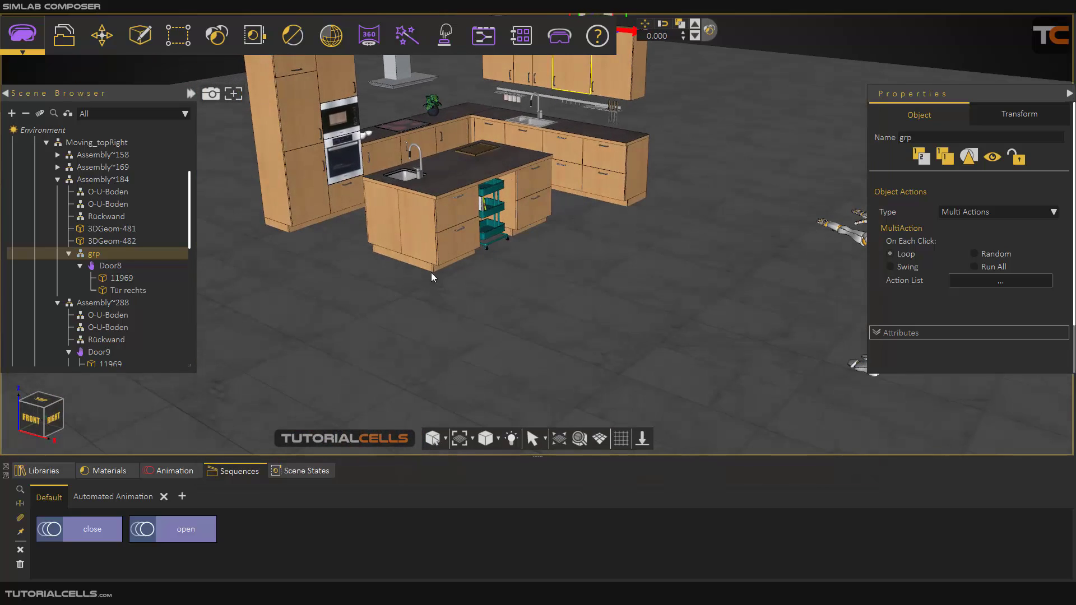
{"action": "middle_click_drag", "start_coordinate": [482, 228], "coordinate": [498, 267]}
{"action": "scroll", "coordinate": [459, 291], "scroll_direction": "up", "scroll_amount": 4}
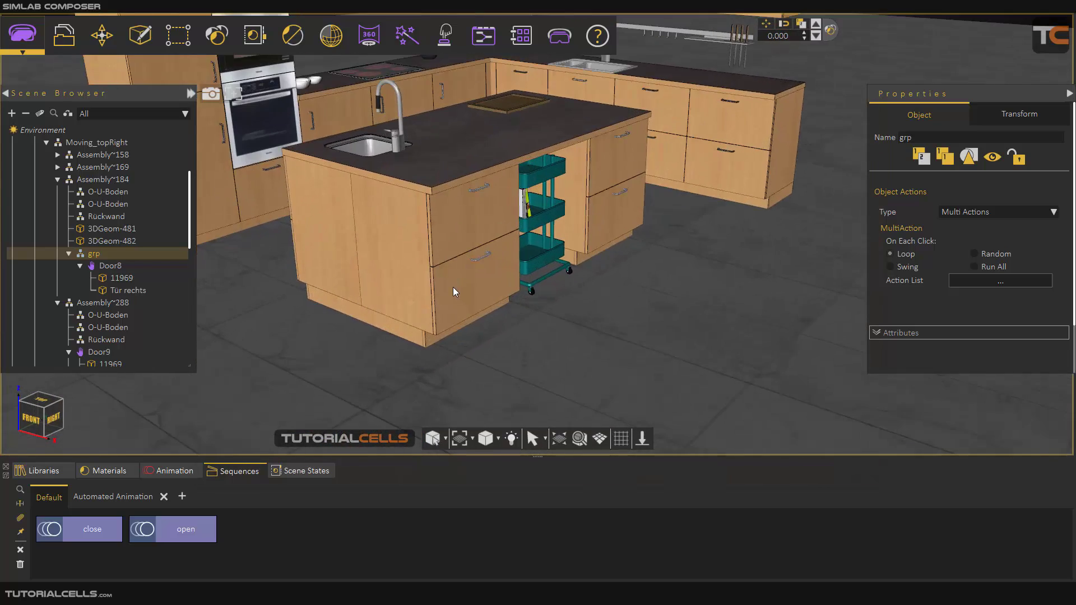
{"action": "left_click_drag", "start_coordinate": [453, 287], "coordinate": [459, 275]}
{"action": "left_click", "coordinate": [459, 275]}
{"action": "scroll", "coordinate": [115, 336], "scroll_direction": "down", "scroll_amount": 1}
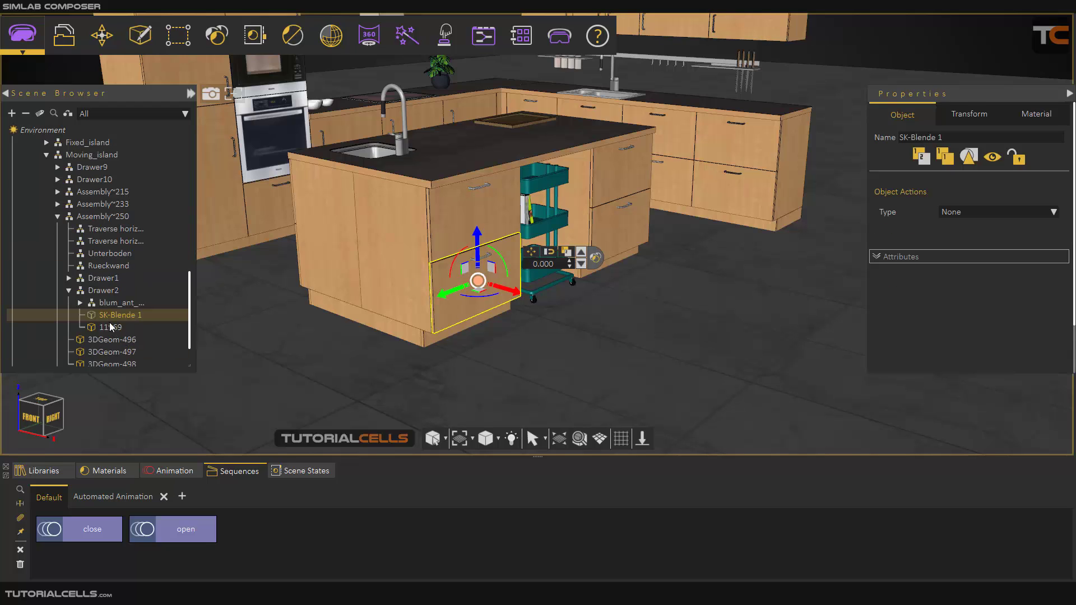
{"action": "left_click", "coordinate": [99, 291]}
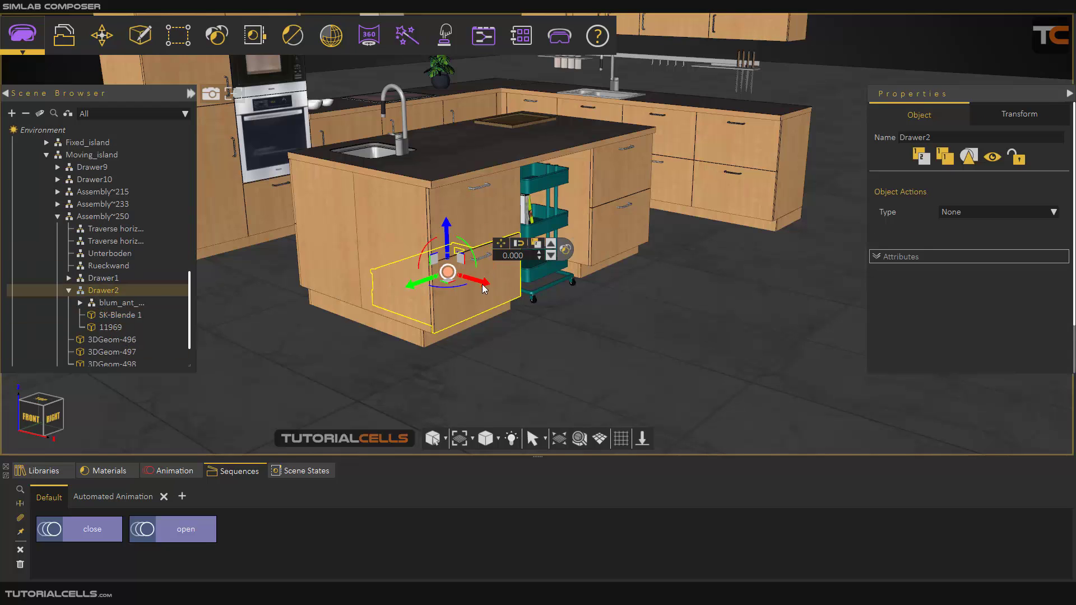
Step: Try to slide Drawer2 outward, undo the move, and check its inner drawer box before reselecting the whole drawer
{"action": "left_click_drag", "start_coordinate": [487, 290], "coordinate": [517, 301]}
{"action": "key", "text": "ctrl+z"}
{"action": "left_click", "coordinate": [105, 303]}
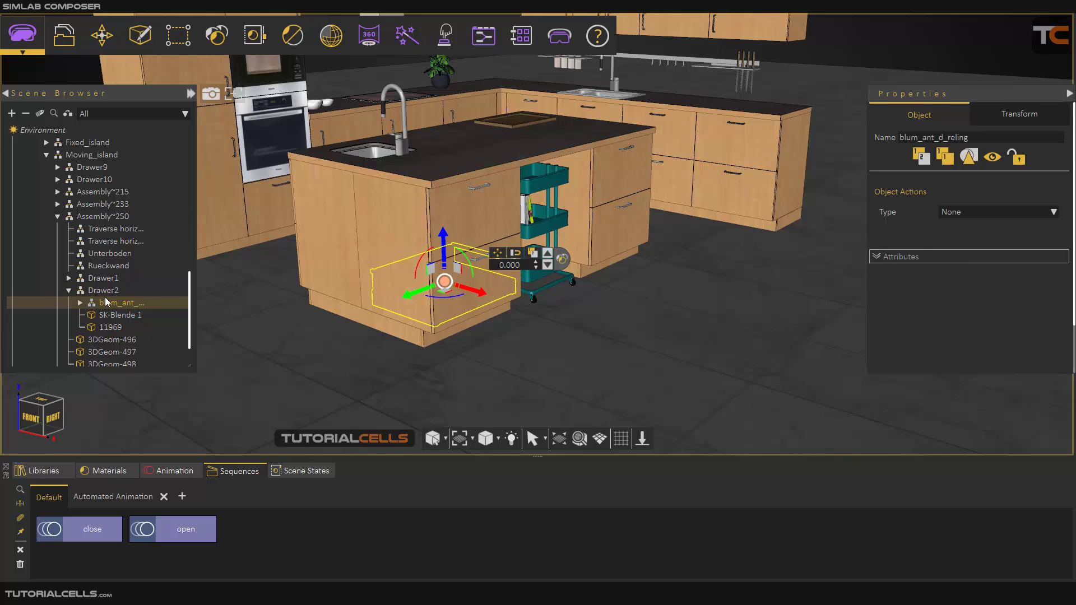
{"action": "left_click", "coordinate": [106, 293]}
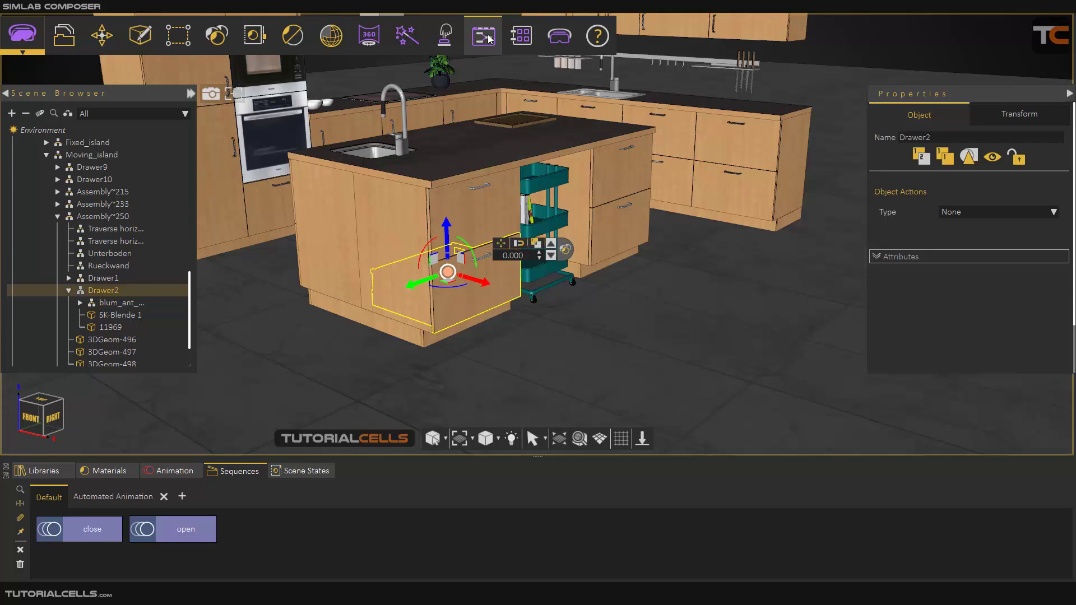
Step: Start the Door/Cabinet Animation tool for Drawer2, show its drawer settings and move the dialog clear of the island
{"action": "left_click", "coordinate": [447, 37]}
{"action": "left_click", "coordinate": [862, 64]}
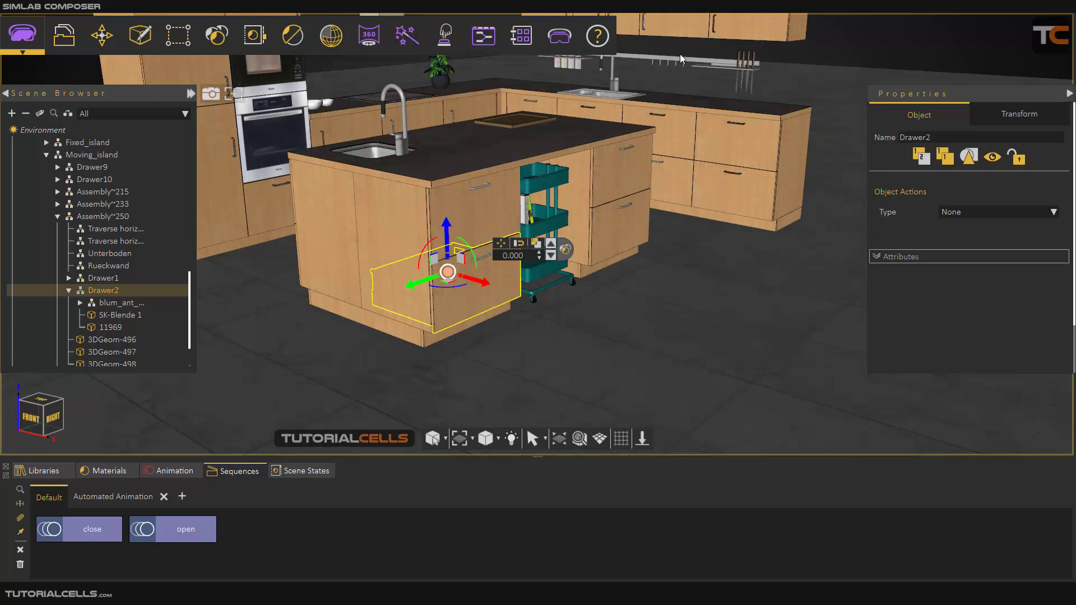
{"action": "left_click", "coordinate": [443, 36]}
{"action": "left_click", "coordinate": [472, 250]}
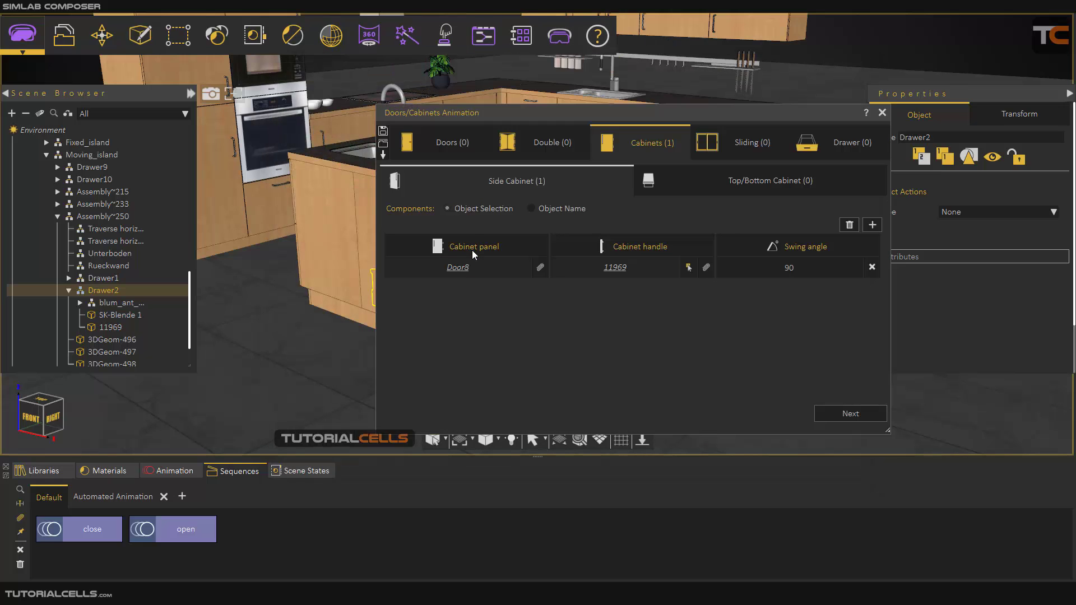
{"action": "left_click", "coordinate": [830, 150]}
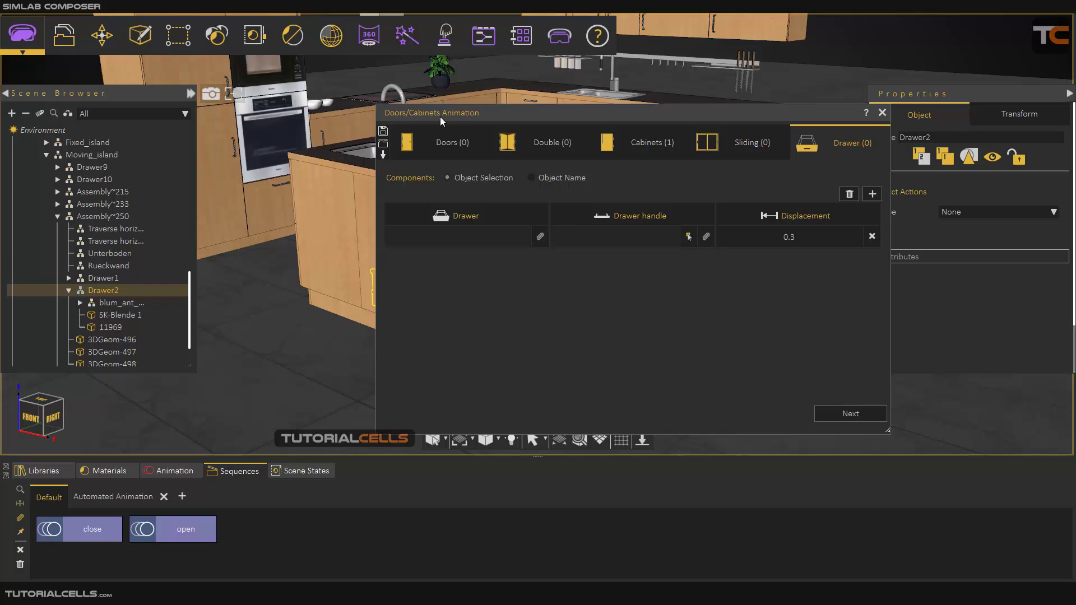
{"action": "left_click_drag", "start_coordinate": [440, 117], "coordinate": [490, 115]}
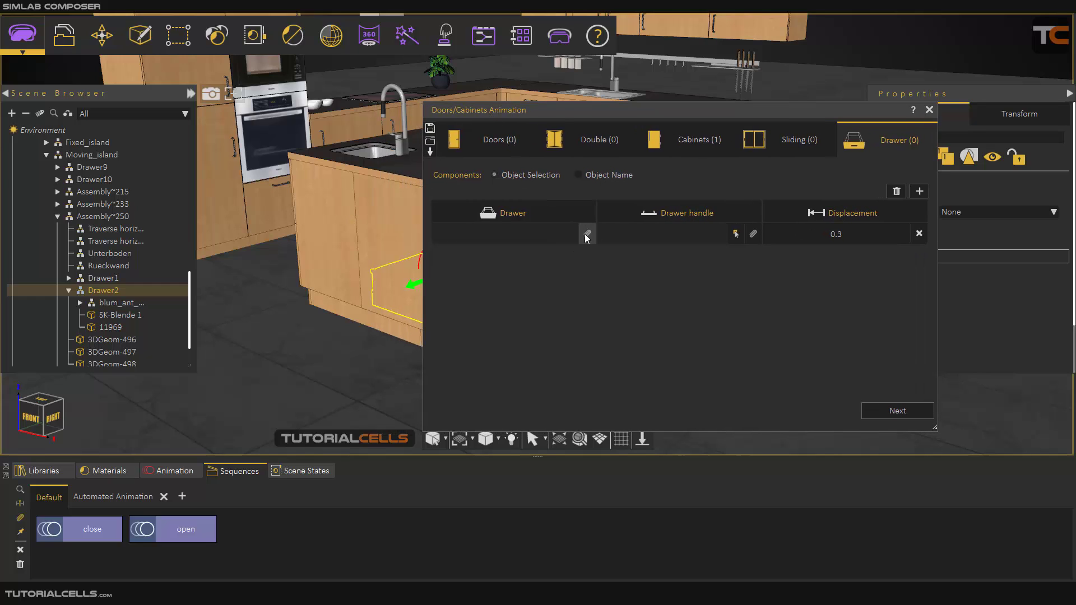
{"action": "left_click_drag", "start_coordinate": [564, 115], "coordinate": [653, 114]}
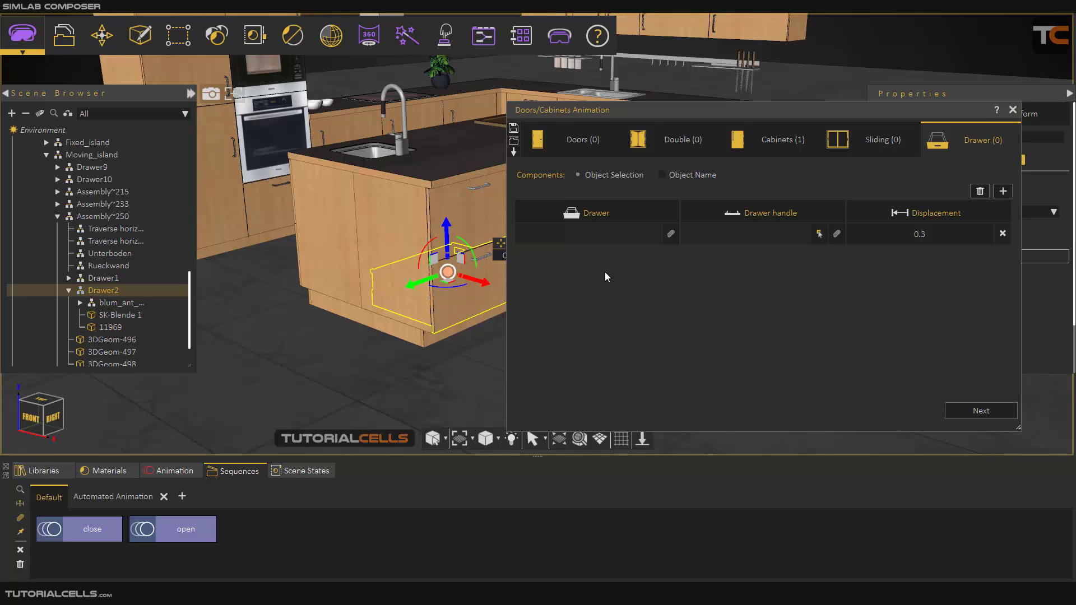
Step: Assign Drawer2 as the drawer to animate and its part 11969 as the drawer handle
{"action": "left_click", "coordinate": [670, 234]}
{"action": "left_click", "coordinate": [111, 328]}
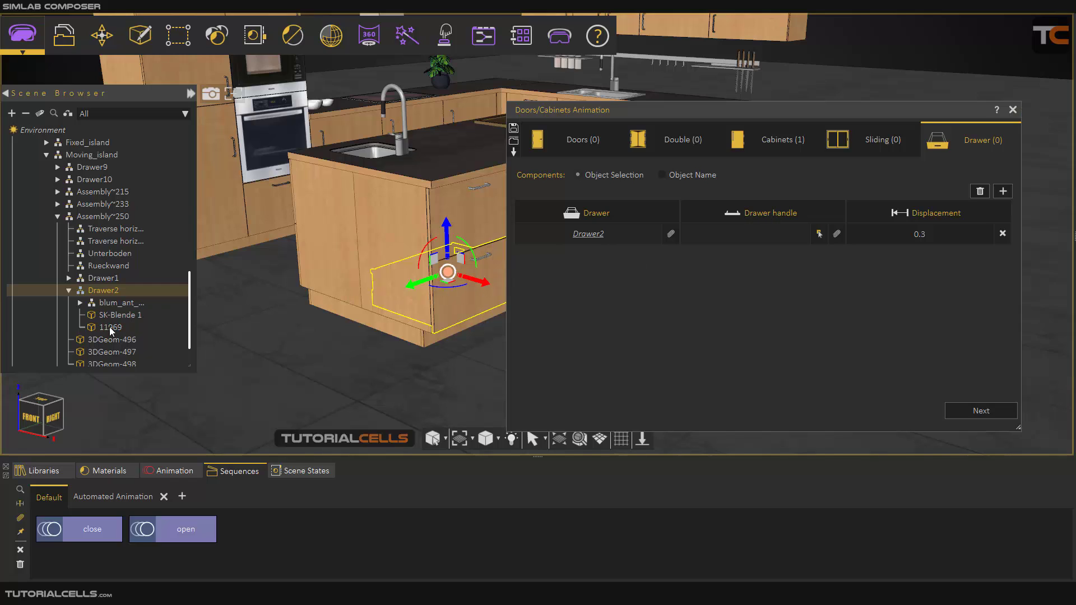
{"action": "left_click", "coordinate": [836, 234]}
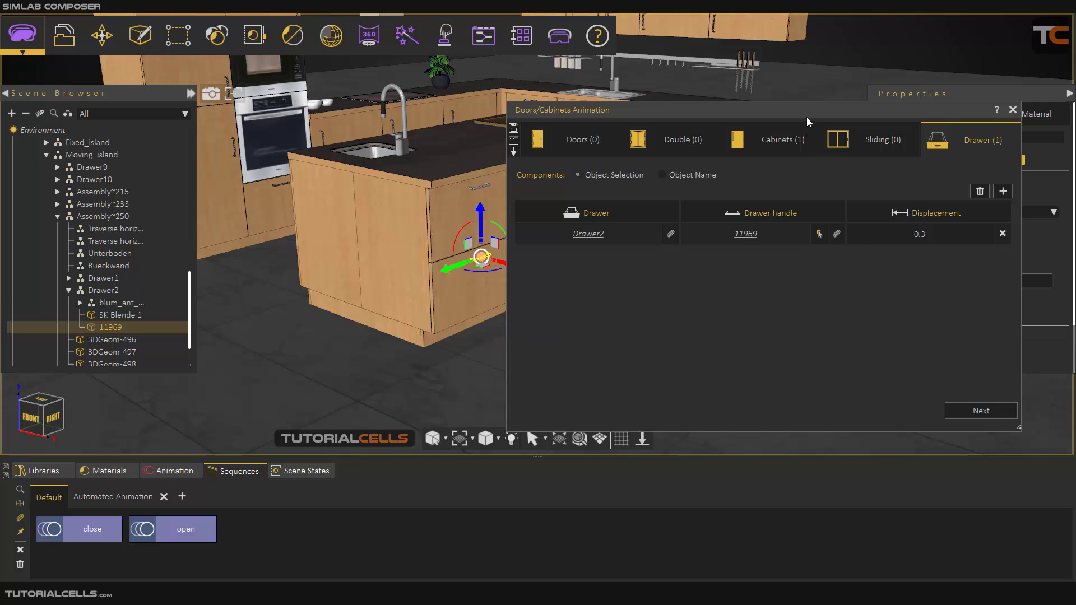
{"action": "left_click_drag", "start_coordinate": [806, 118], "coordinate": [778, 114]}
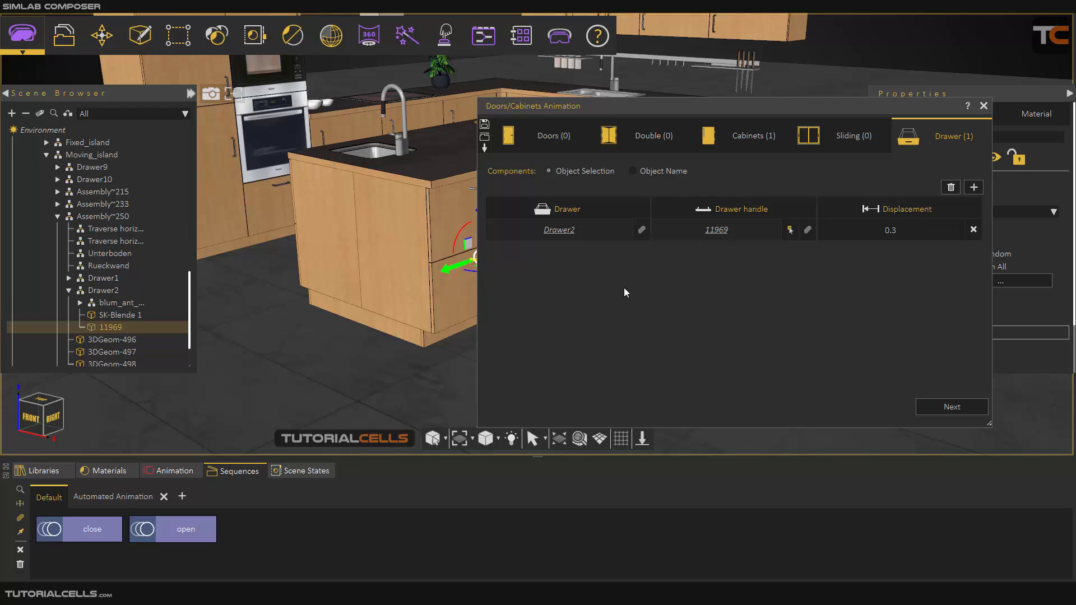
Step: Check Drawer2's displacement and the animation generation options, and return to the drawer list
{"action": "middle_click_drag", "start_coordinate": [450, 216], "coordinate": [373, 221]}
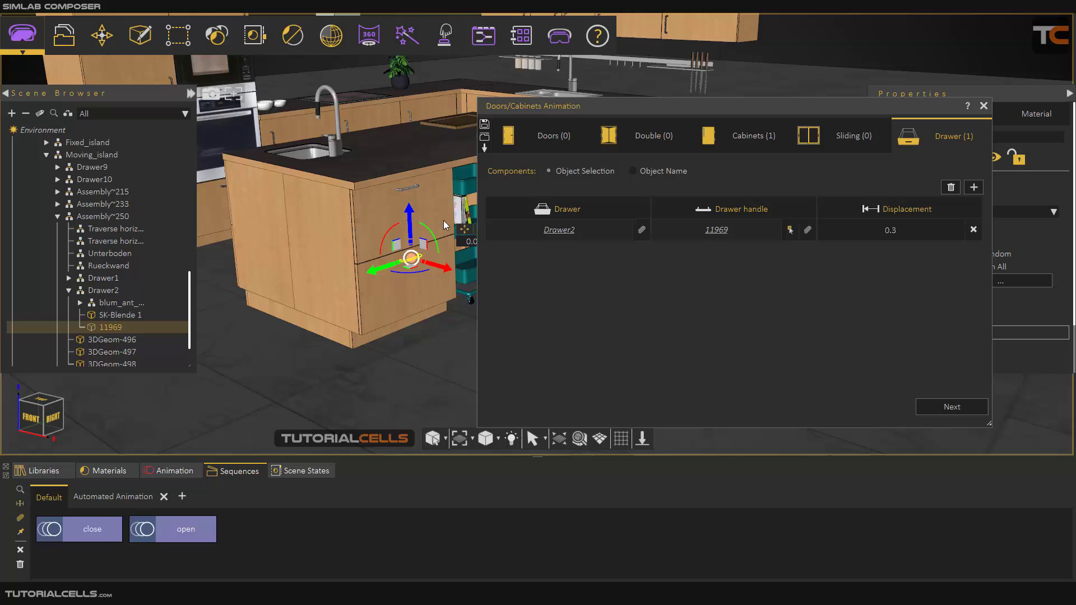
{"action": "double_click", "coordinate": [905, 236]}
{"action": "left_click", "coordinate": [927, 400]}
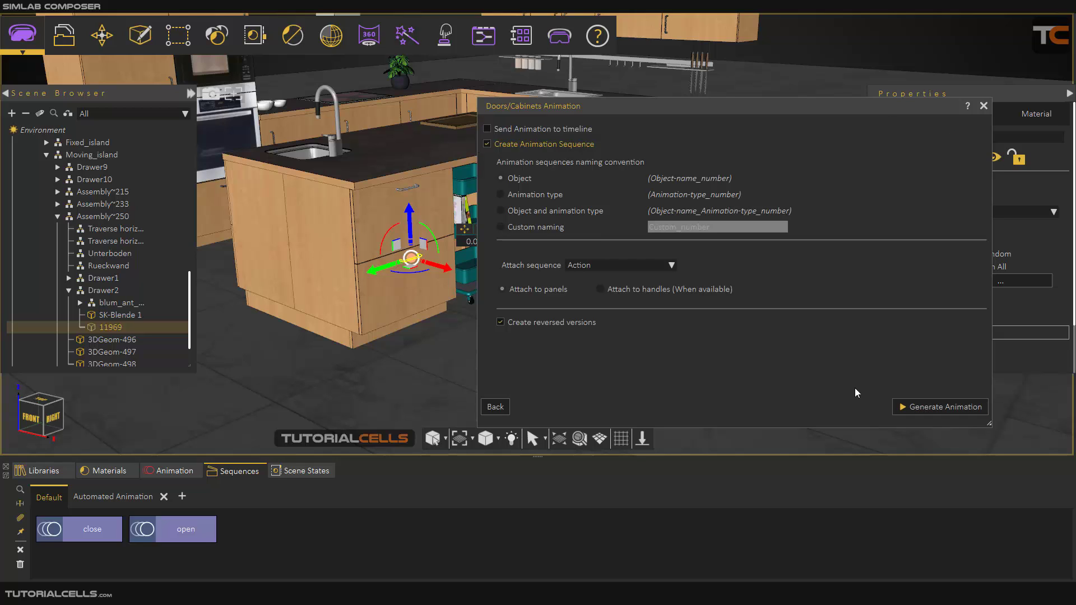
{"action": "left_click", "coordinate": [495, 407]}
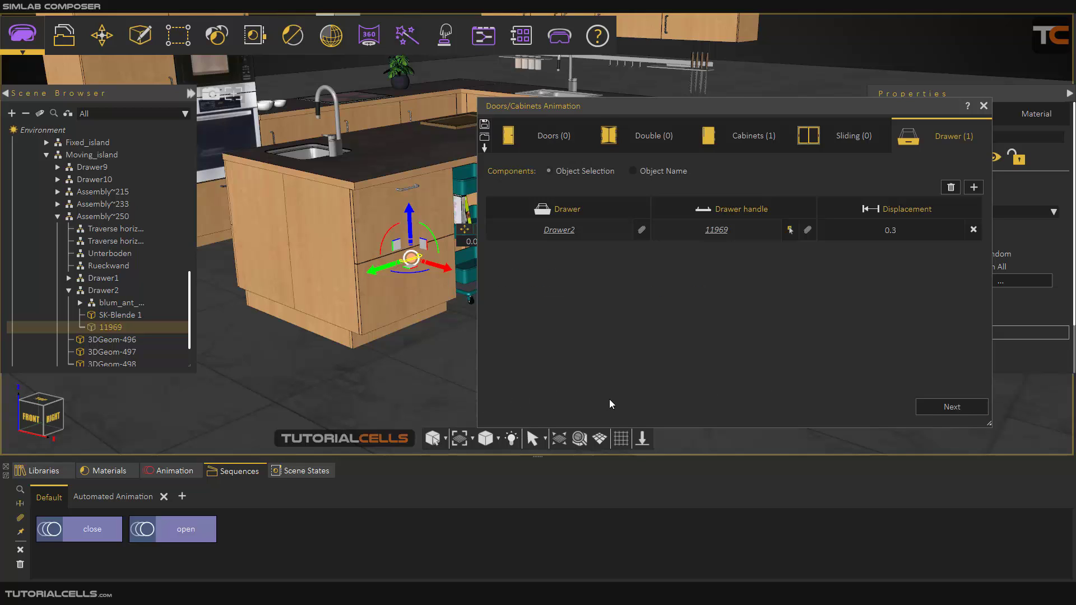
Step: Try adding three empty drawer rows to the animation list, and remove them again
{"action": "left_click", "coordinate": [974, 188]}
{"action": "left_click", "coordinate": [974, 188]}
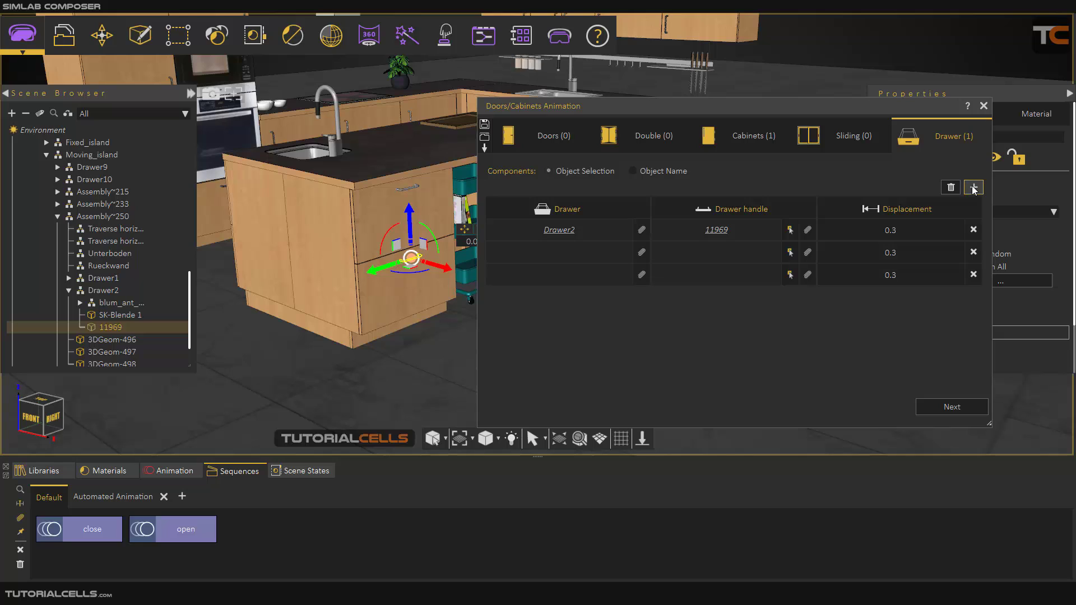
{"action": "left_click", "coordinate": [974, 189]}
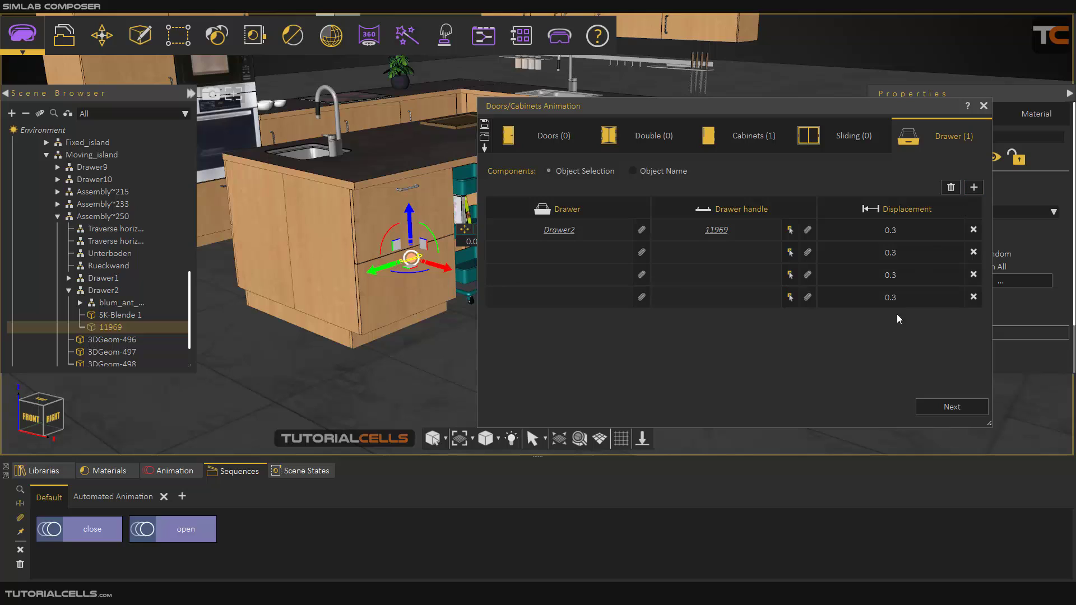
{"action": "left_click", "coordinate": [974, 297]}
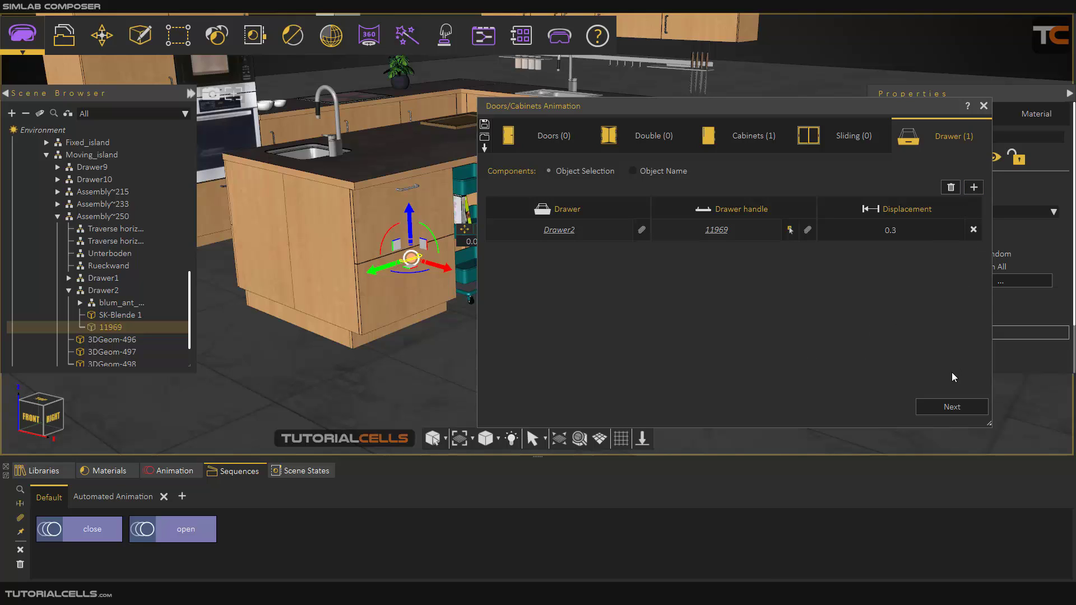
Step: Generate Drawer2's animation sequence with object naming, Action attachment to panels and reversed versions, and close the tool
{"action": "left_click", "coordinate": [952, 407]}
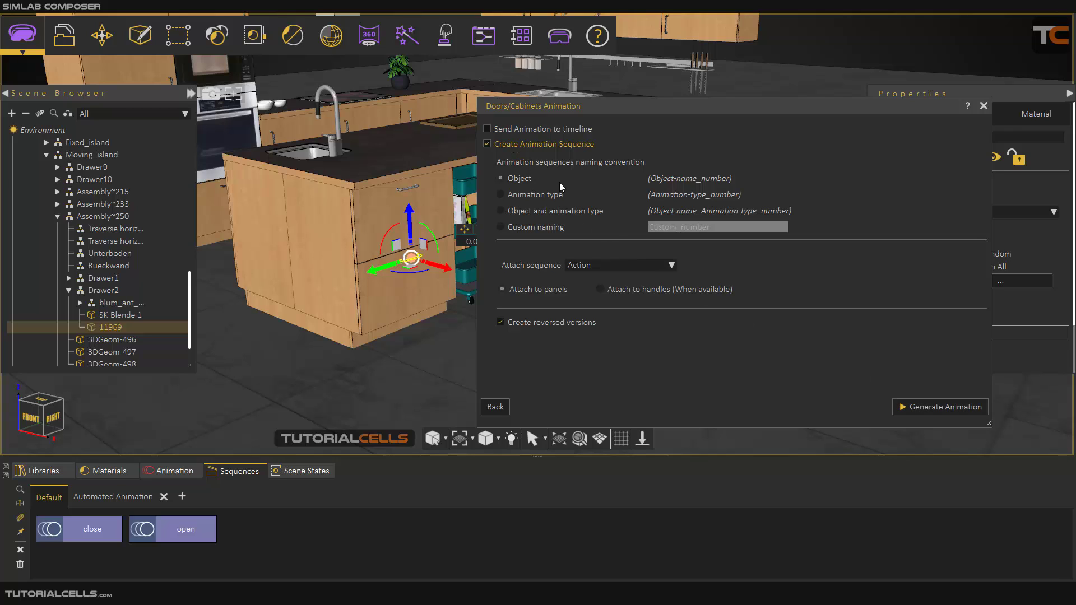
{"action": "left_click", "coordinate": [941, 409]}
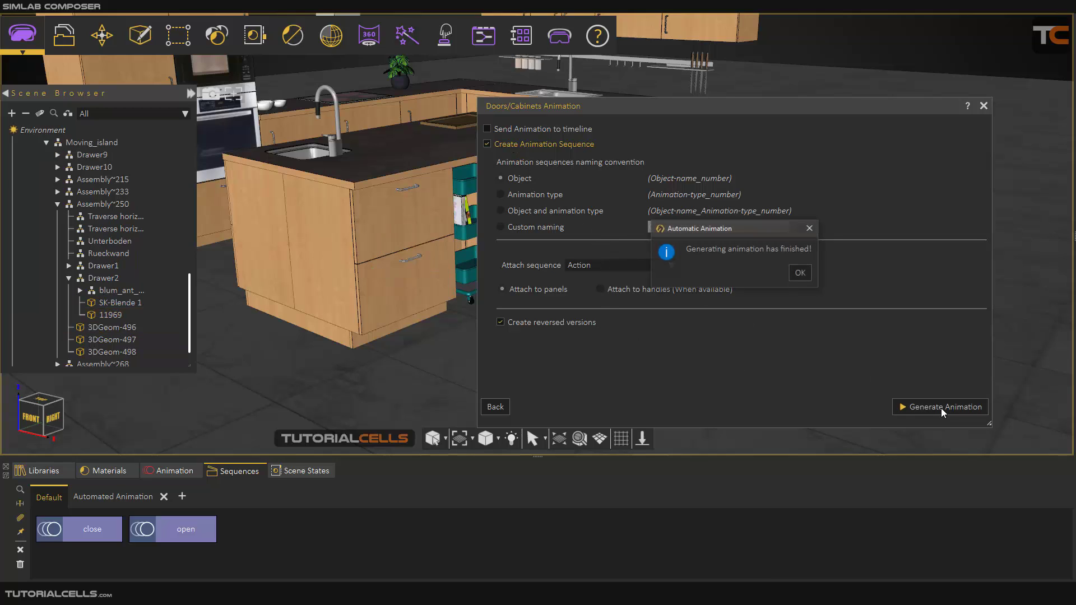
{"action": "left_click", "coordinate": [800, 273]}
{"action": "left_click", "coordinate": [983, 106]}
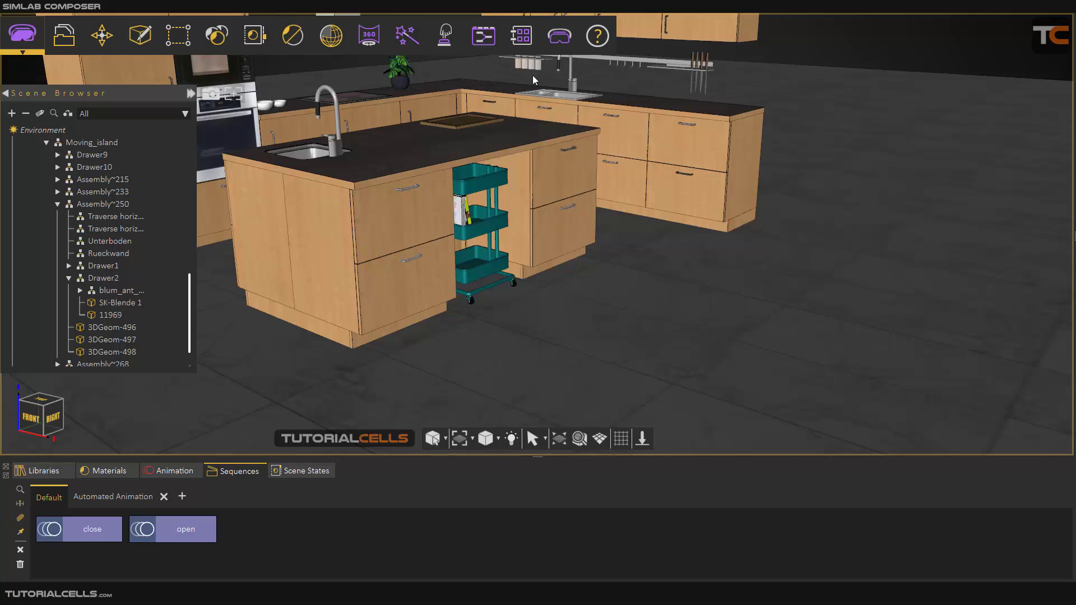
Step: Launch the scene in the VR Viewer and test opening and closing the island's lower drawer, Drawer2
{"action": "left_click", "coordinate": [560, 36]}
{"action": "left_click", "coordinate": [570, 82]}
{"action": "left_click", "coordinate": [425, 264]}
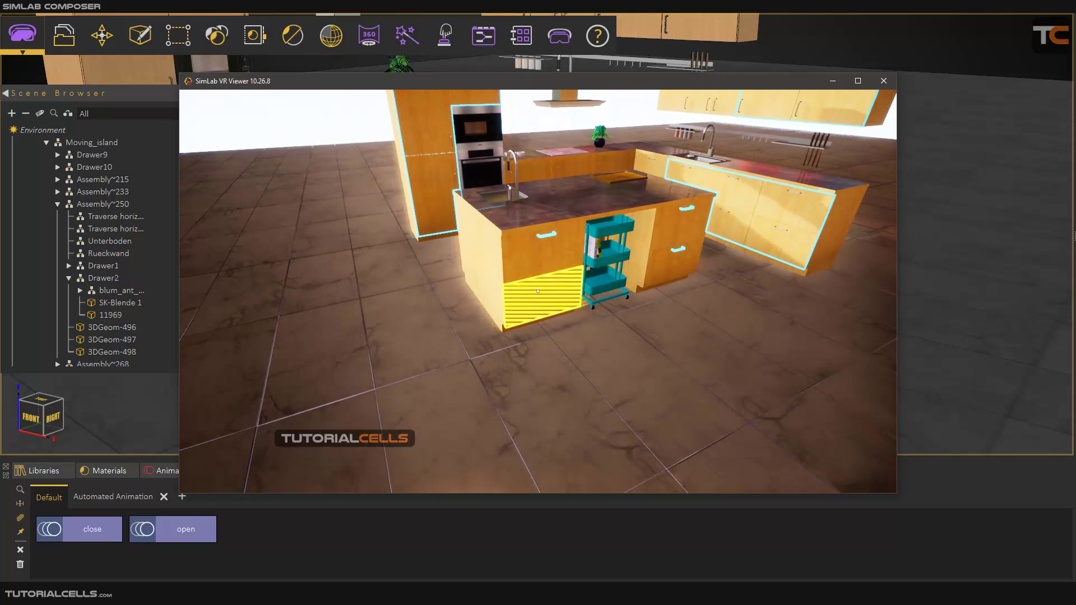
{"action": "left_click", "coordinate": [538, 291]}
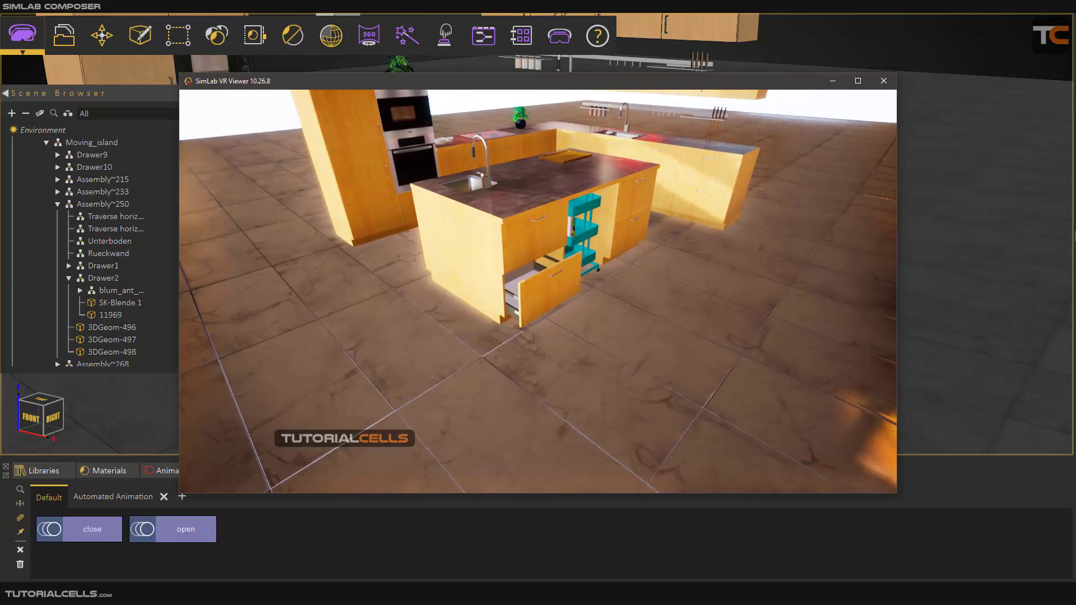
{"action": "key", "text": "w"}
{"action": "left_click", "coordinate": [538, 291]}
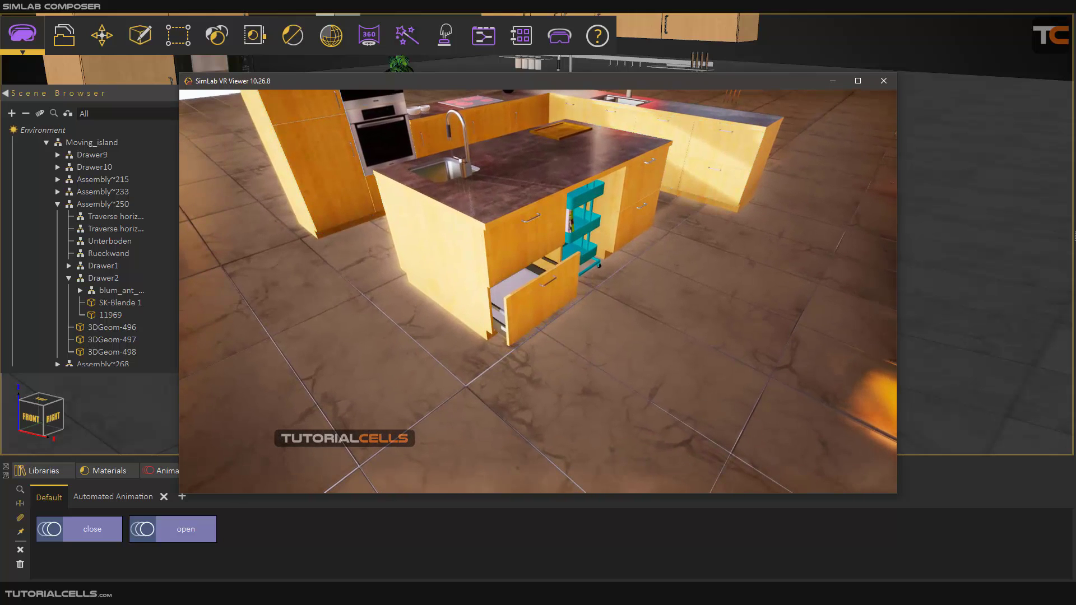
{"action": "left_click", "coordinate": [538, 291]}
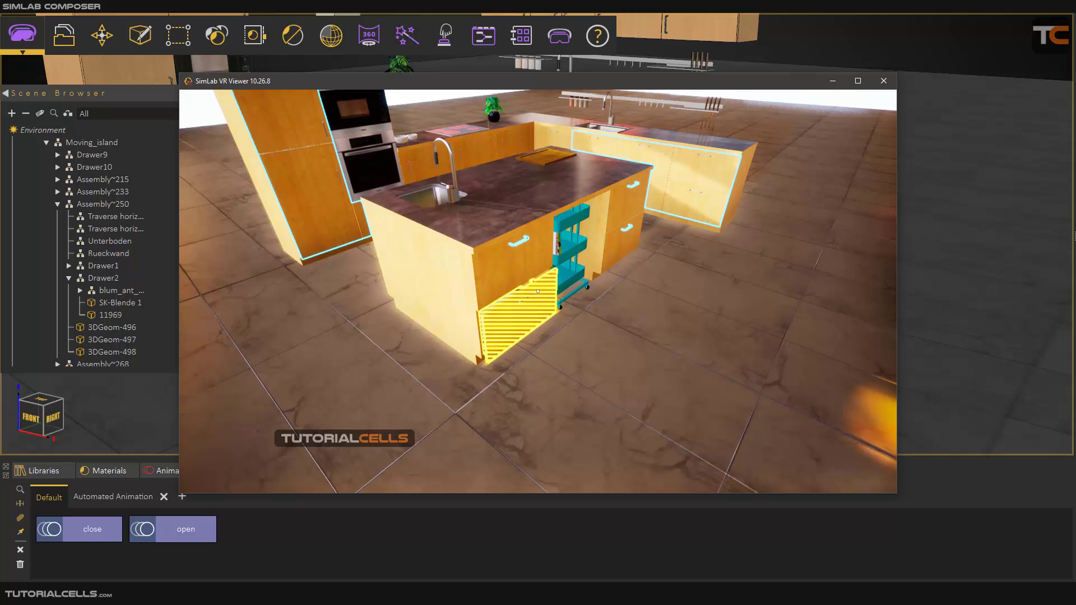
{"action": "left_click", "coordinate": [538, 291]}
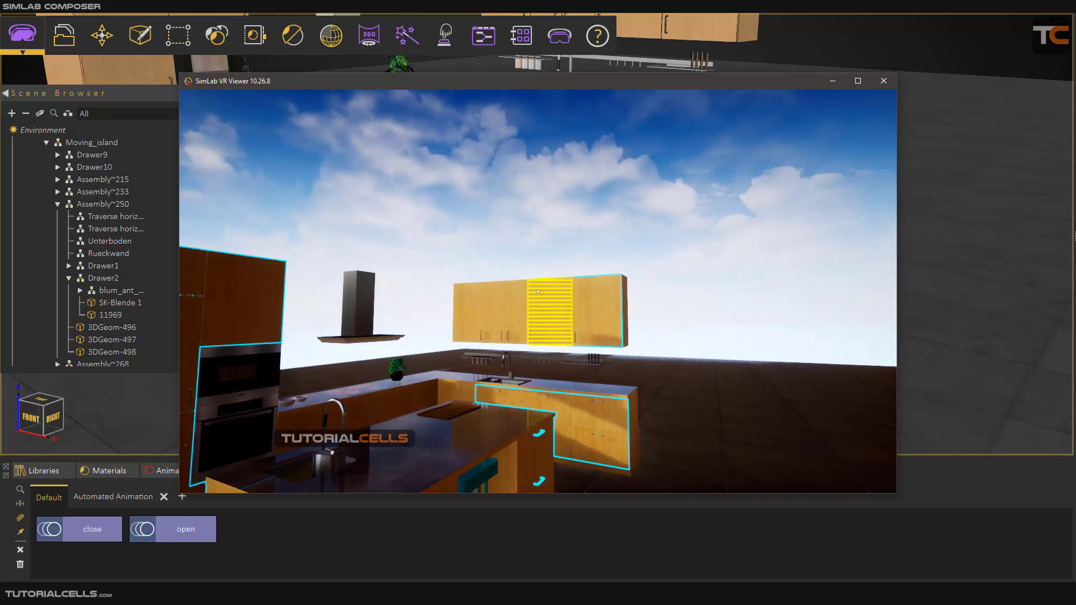
Step: Test opening the two animated wall cabinet doors above the sink, and close the end door again
{"action": "key", "text": "w"}
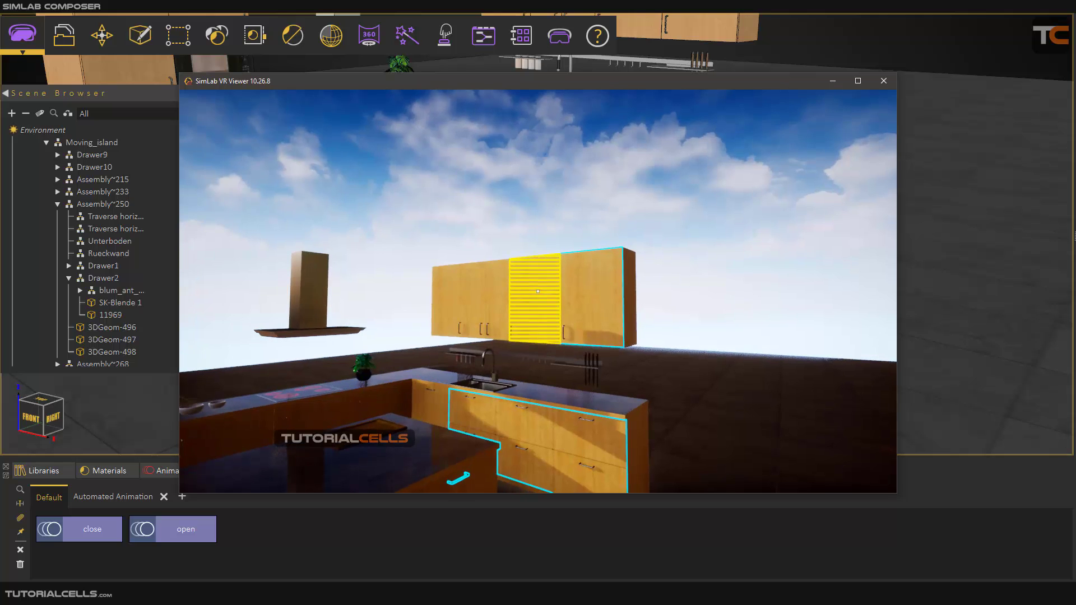
{"action": "left_click", "coordinate": [538, 291]}
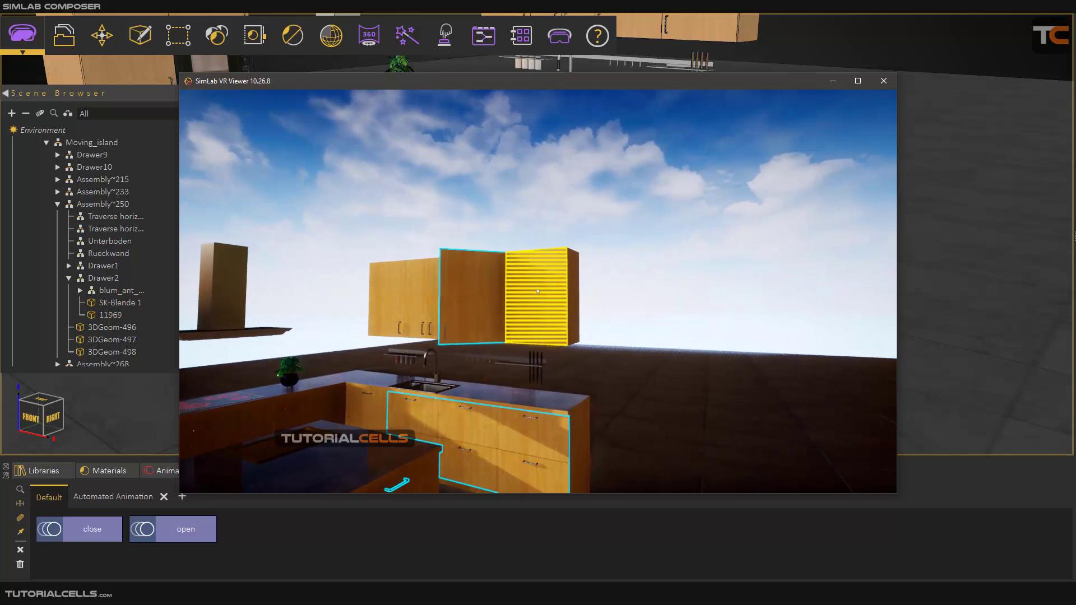
{"action": "left_click", "coordinate": [539, 291]}
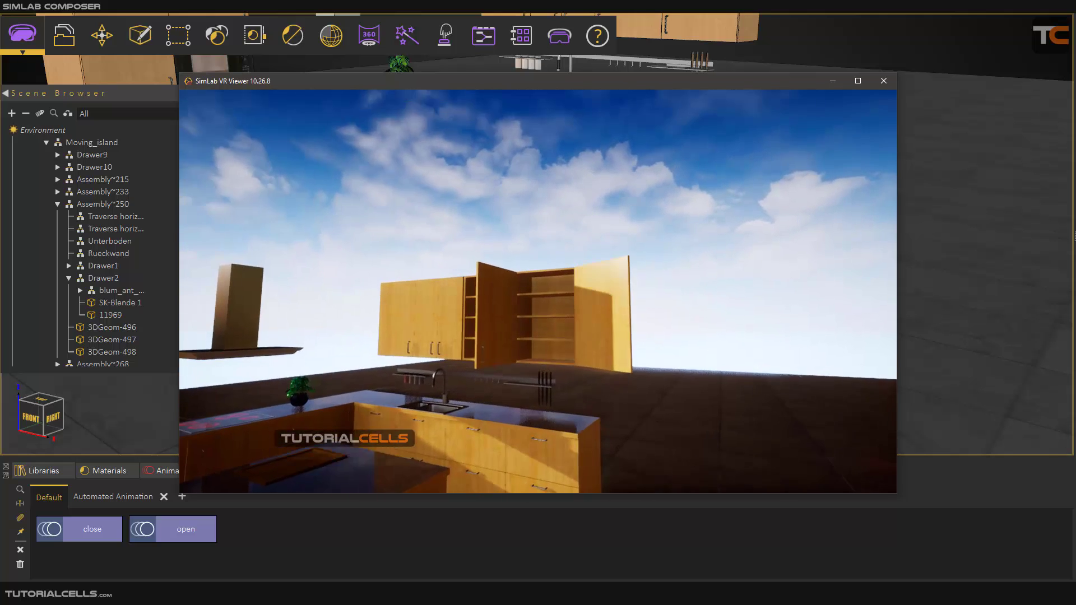
{"action": "key", "text": "s"}
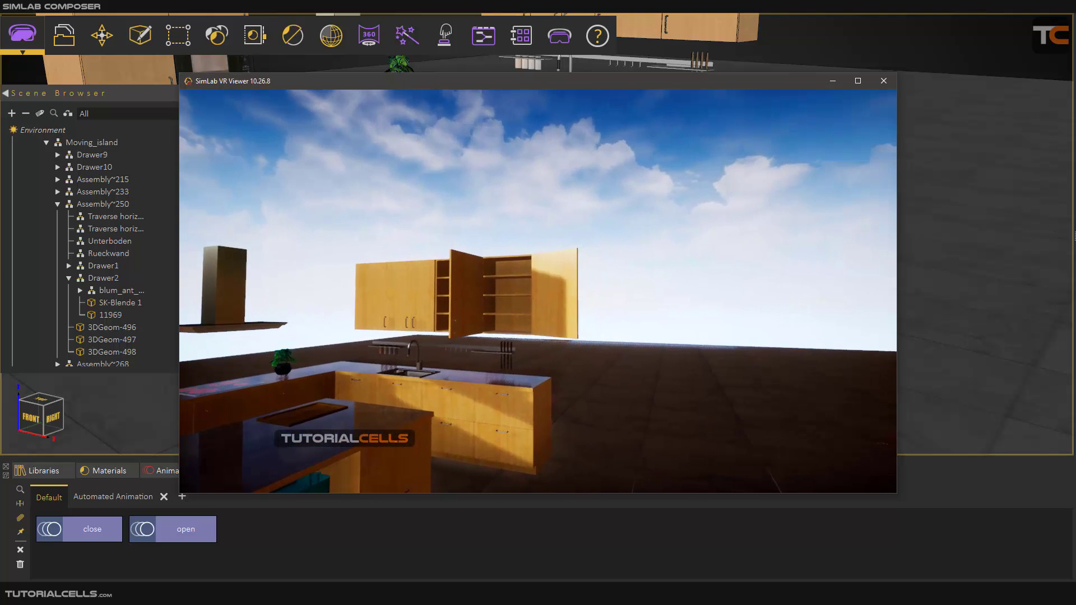
{"action": "left_click", "coordinate": [538, 291]}
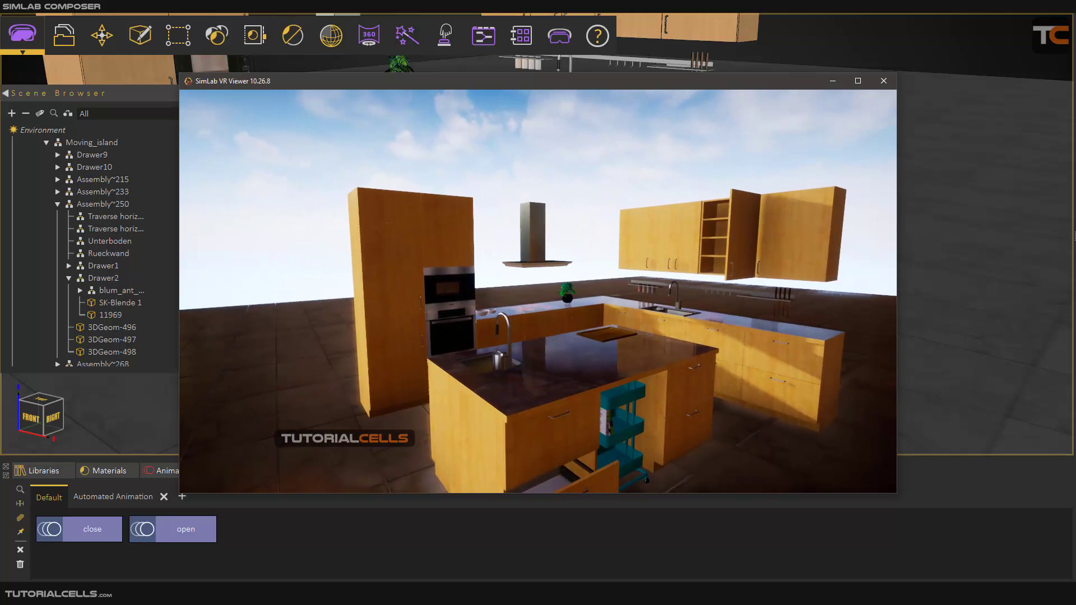
Step: Close the VR Viewer without saving the current scene
{"action": "key", "text": "Escape"}
{"action": "left_click", "coordinate": [878, 107]}
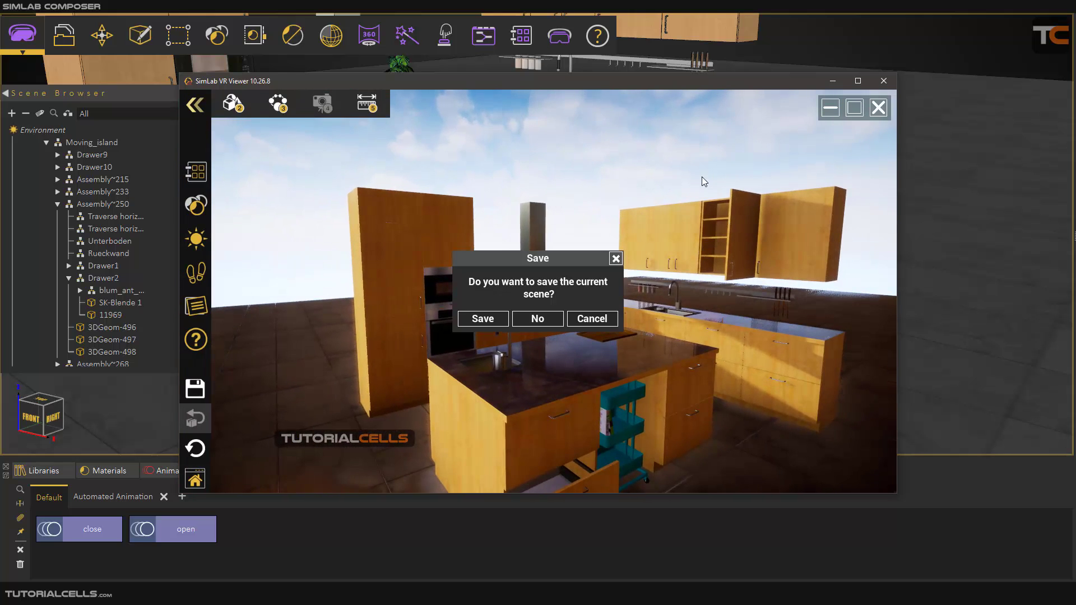
{"action": "left_click", "coordinate": [537, 319]}
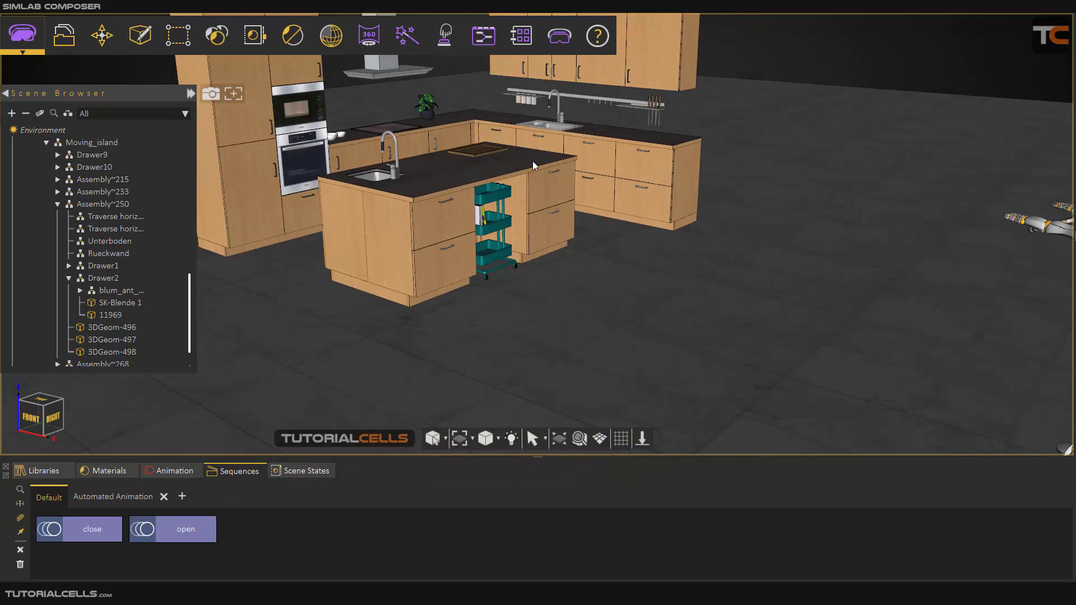
Step: Reopen the Door/Cabinet Animation tool and examine the settings for double doors and single doors
{"action": "left_click", "coordinate": [446, 39]}
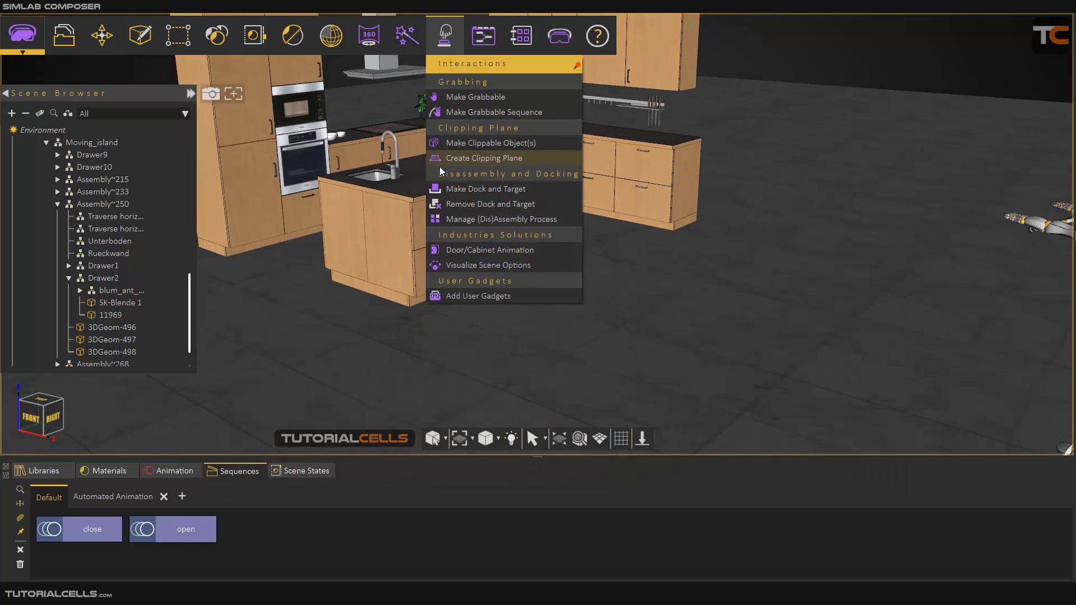
{"action": "left_click", "coordinate": [469, 256]}
{"action": "left_click_drag", "start_coordinate": [597, 112], "coordinate": [552, 115]}
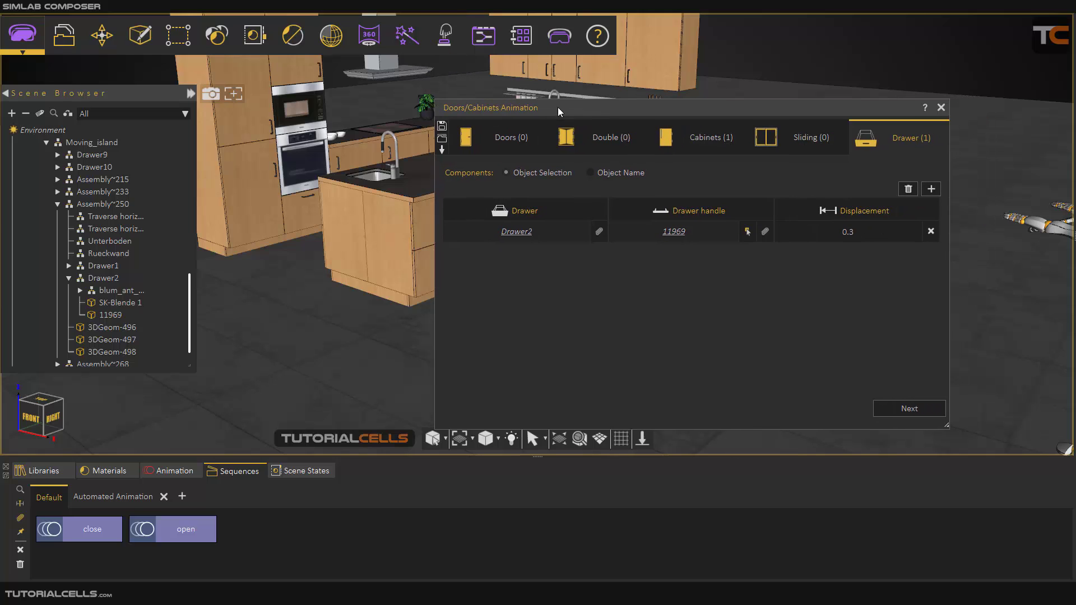
{"action": "left_click", "coordinate": [585, 143]}
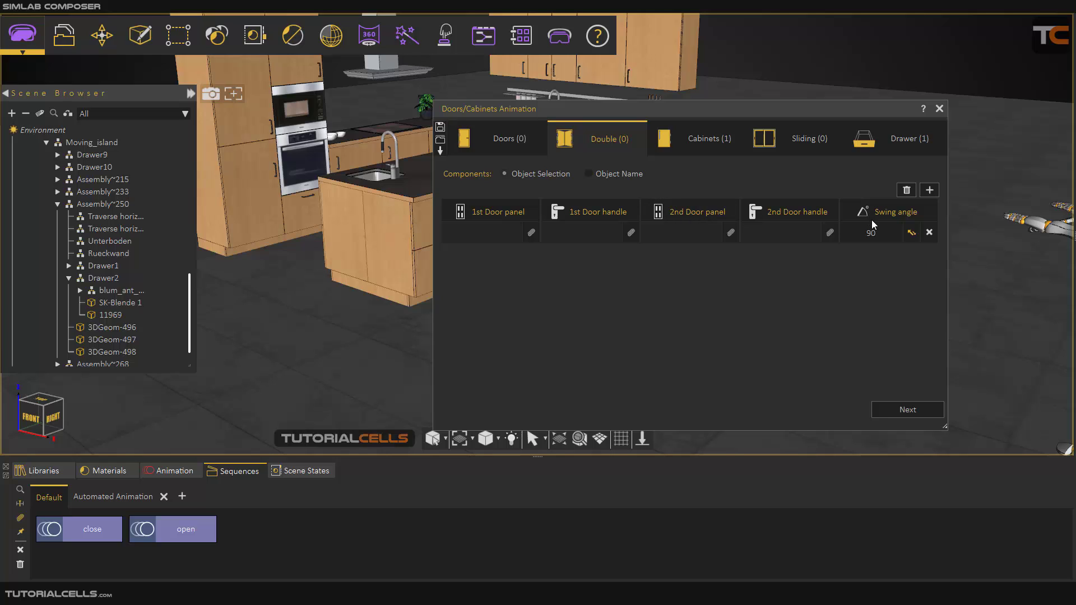
{"action": "left_click", "coordinate": [910, 235]}
{"action": "left_click", "coordinate": [504, 150]}
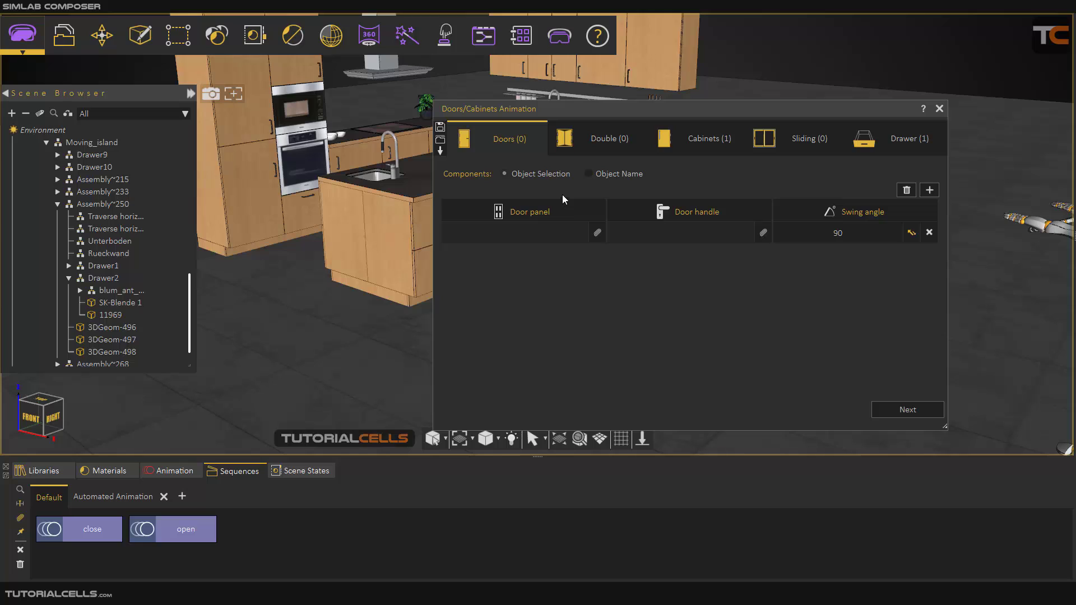
Step: Examine the sliding settings for garage doors, automatic doors and windows, and close the tool
{"action": "left_click", "coordinate": [808, 151]}
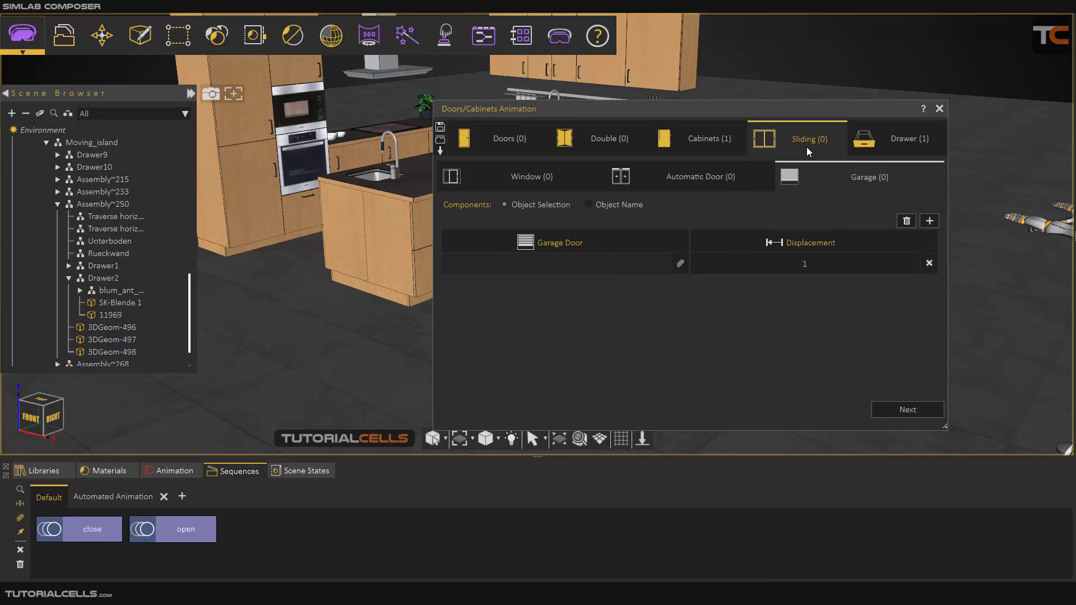
{"action": "left_click", "coordinate": [707, 179]}
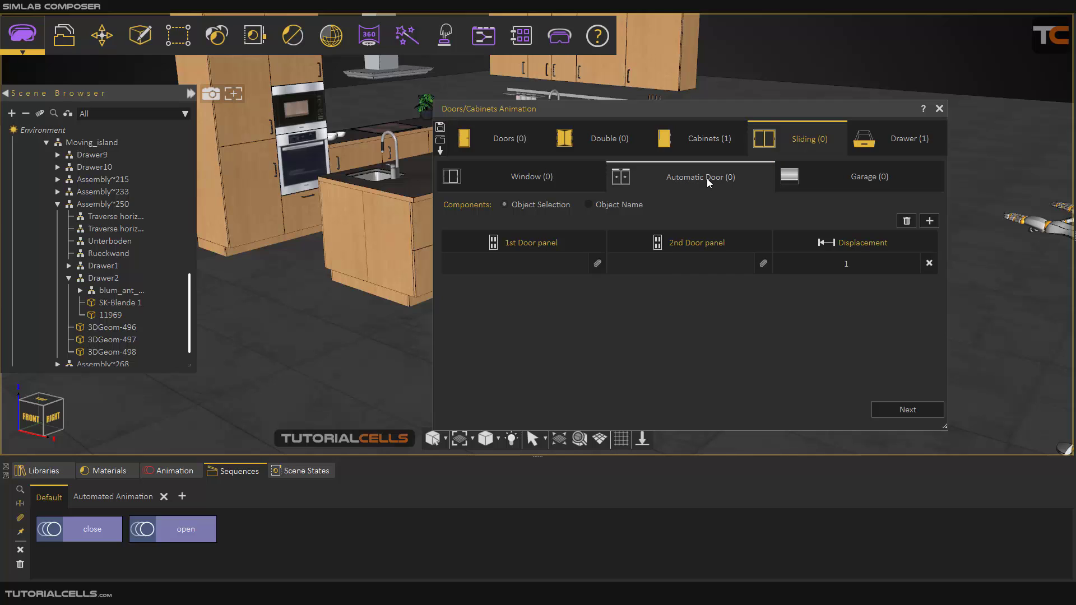
{"action": "left_click", "coordinate": [568, 184]}
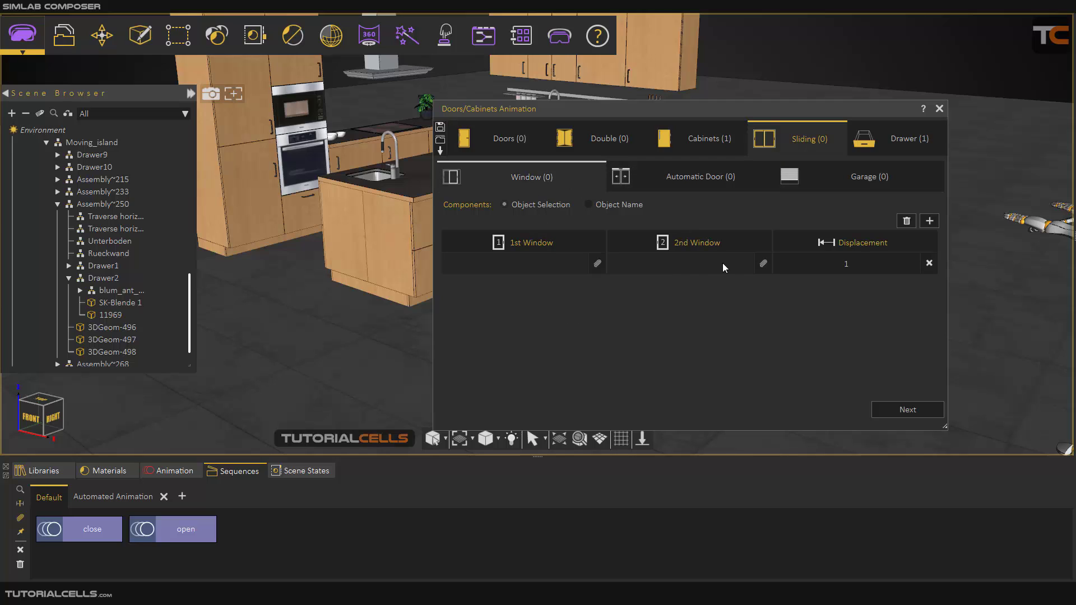
{"action": "left_click", "coordinate": [939, 108]}
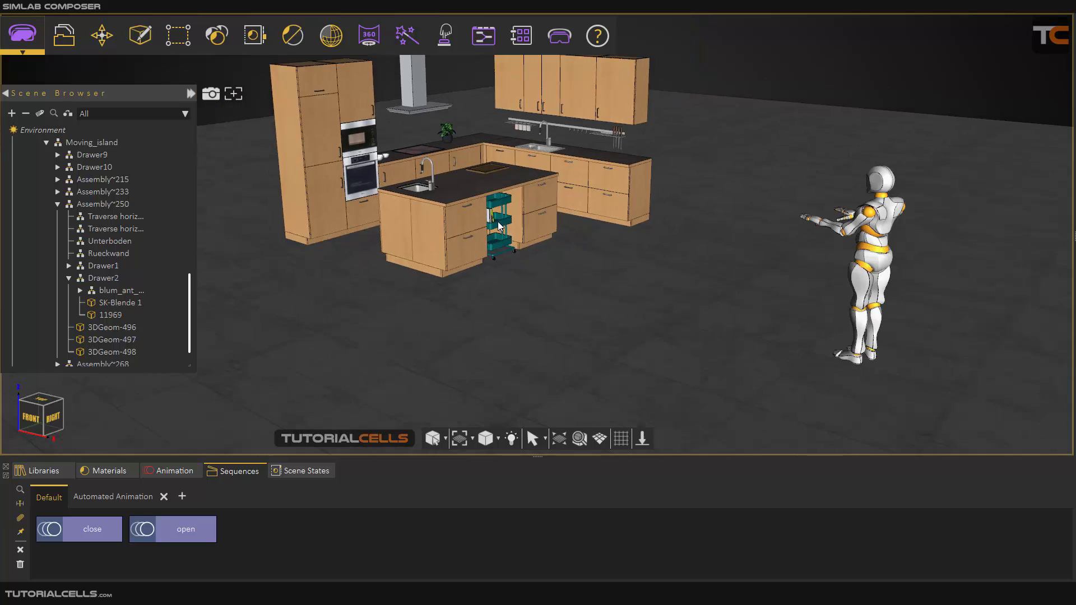
{"action": "scroll", "coordinate": [498, 227], "scroll_direction": "down", "scroll_amount": 3}
{"action": "mouse_move", "coordinate": [529, 243]}
{"action": "middle_mouse_down"}
{"action": "mouse_move", "coordinate": [548, 279]}
{"action": "mouse_move", "coordinate": [520, 248]}
{"action": "middle_mouse_up"}
{"action": "scroll", "coordinate": [530, 279], "scroll_direction": "up", "scroll_amount": 3}
{"action": "scroll", "coordinate": [473, 274], "scroll_direction": "up", "scroll_amount": 3}
{"action": "middle_click_drag", "start_coordinate": [473, 274], "coordinate": [557, 269]}
{"action": "scroll", "coordinate": [557, 269], "scroll_direction": "down", "scroll_amount": 2}
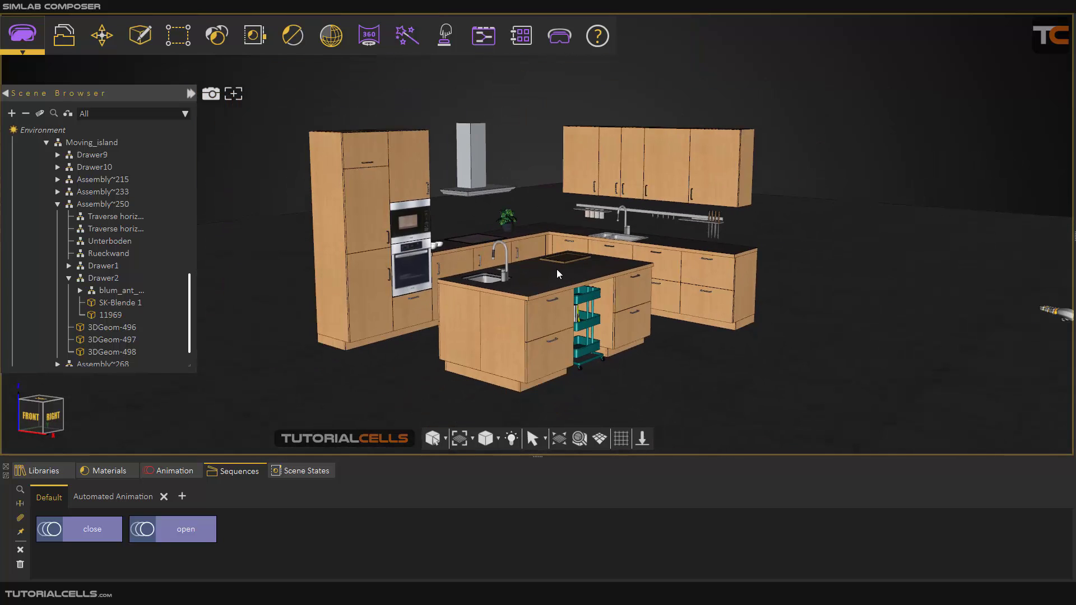